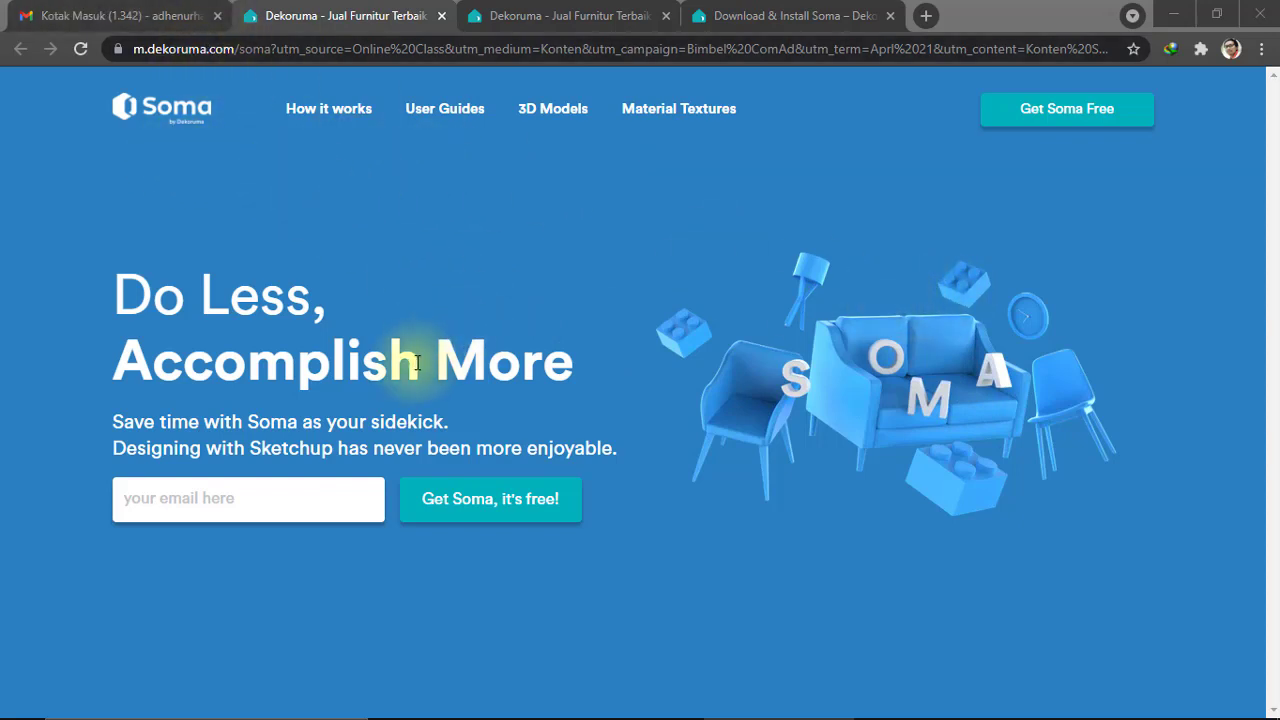
Step: Scroll down through the open web page, then back up a little
scroll(479, 352, down, 1)
scroll(479, 352, down, 1)
scroll(600, 366, down, 2)
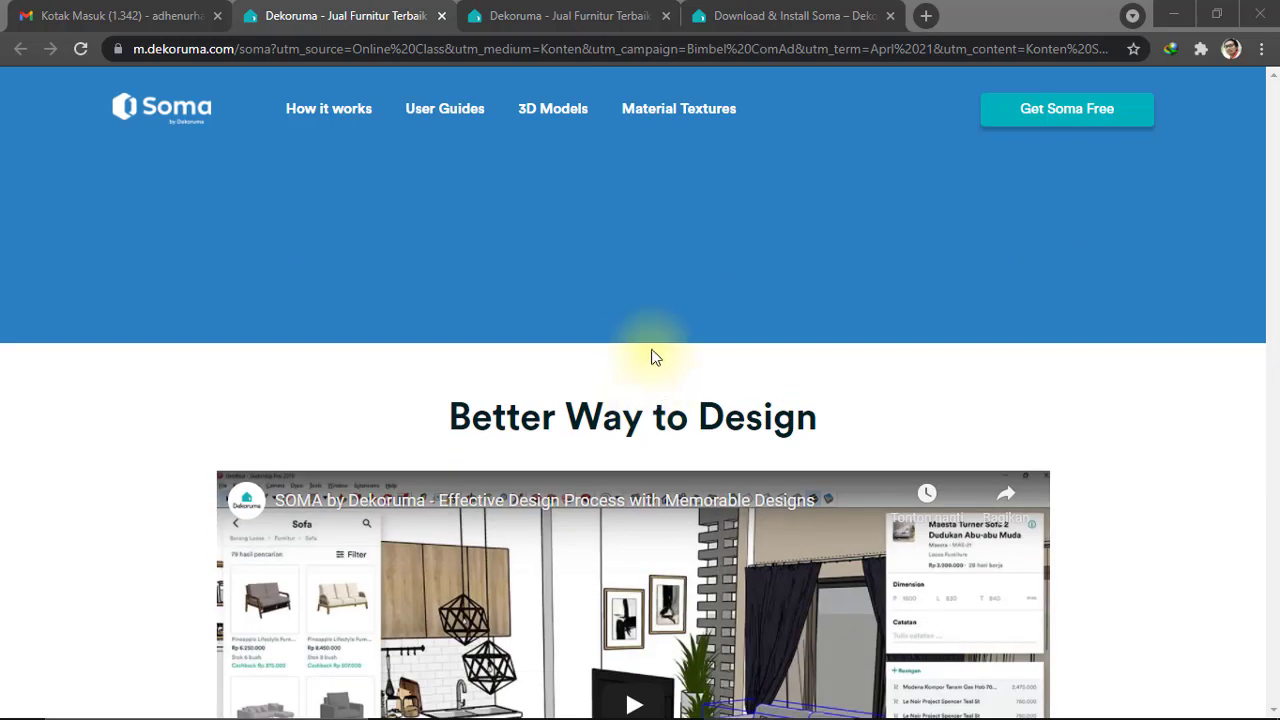
scroll(651, 354, down, 1)
scroll(666, 323, down, 2)
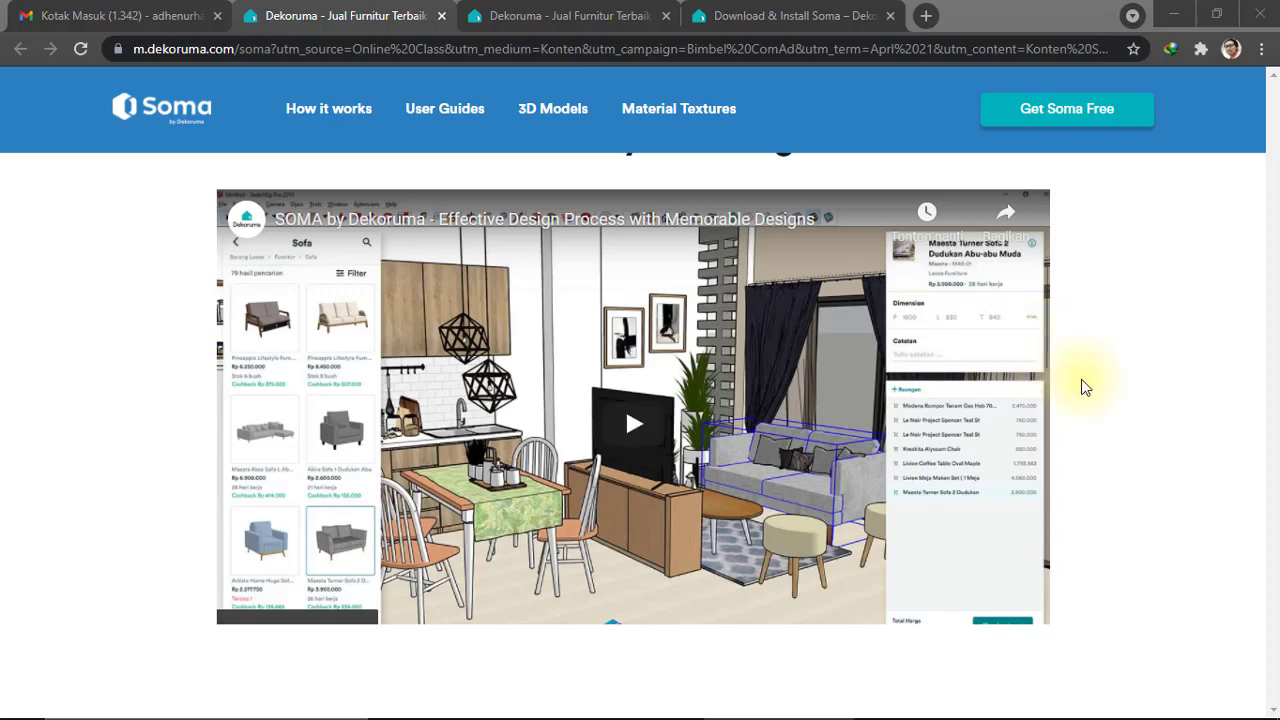
scroll(1074, 386, down, 3)
scroll(1068, 380, down, 1)
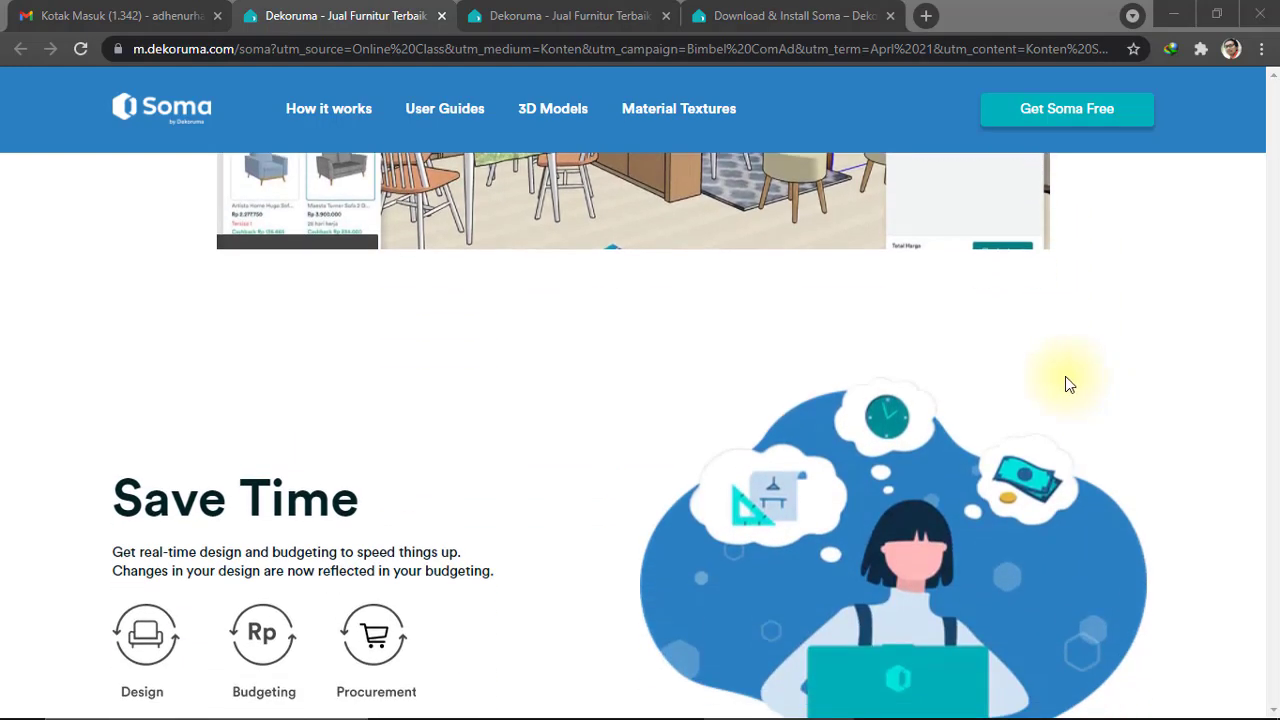
scroll(1000, 372, down, 2)
scroll(850, 375, down, 1)
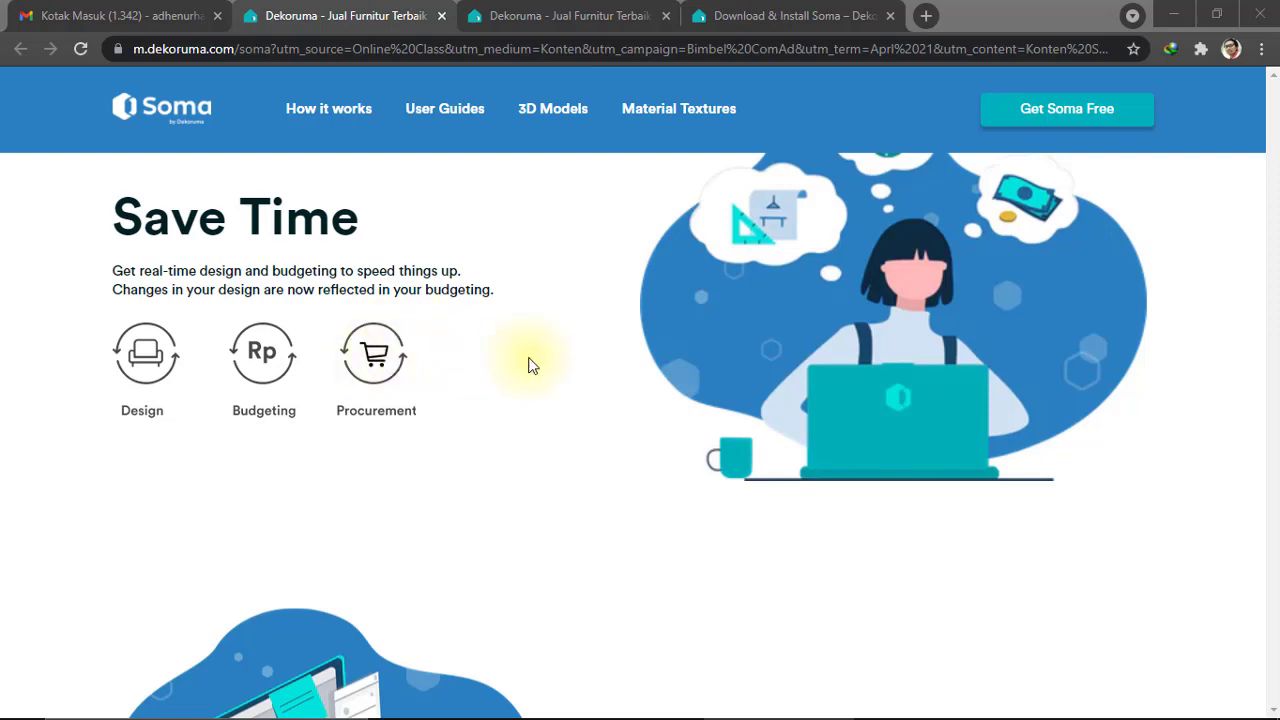
scroll(528, 362, down, 5)
scroll(530, 354, up, 5)
scroll(500, 300, up, 2)
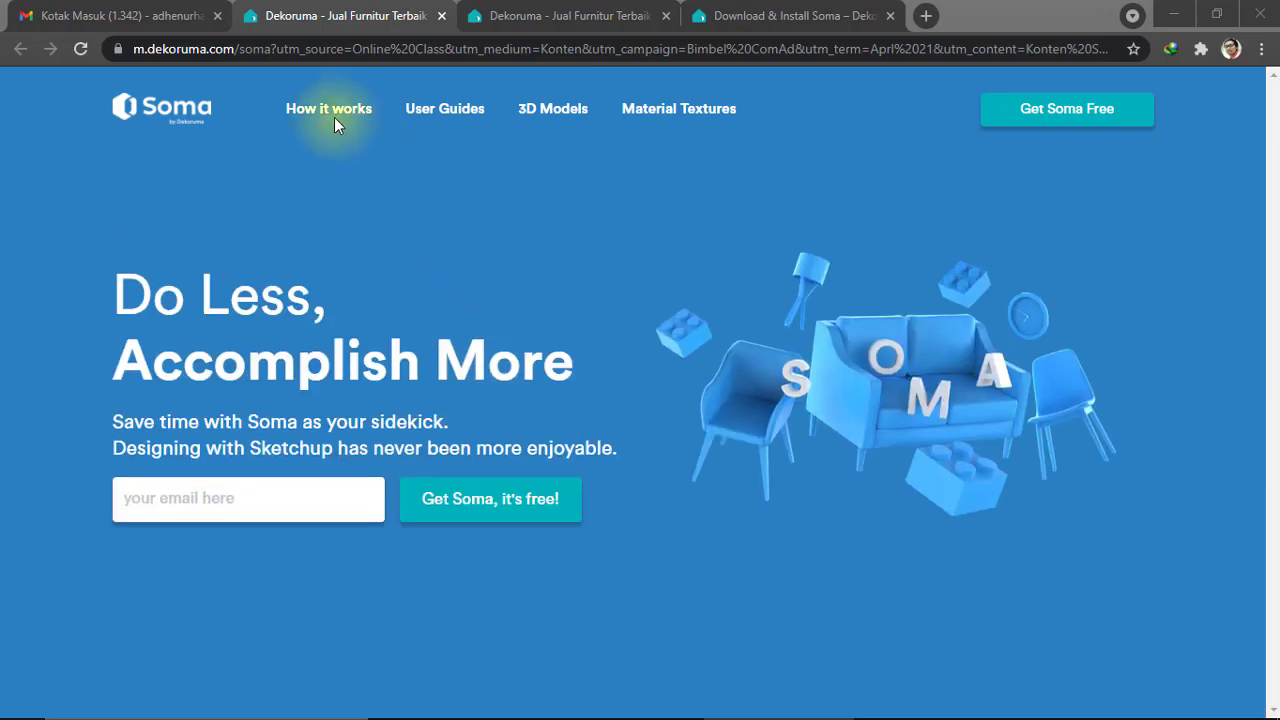
Step: Switch to Soma's How it works tab and scroll back to 'Design with your favorite 3D Assets'
click(541, 12)
click(575, 355)
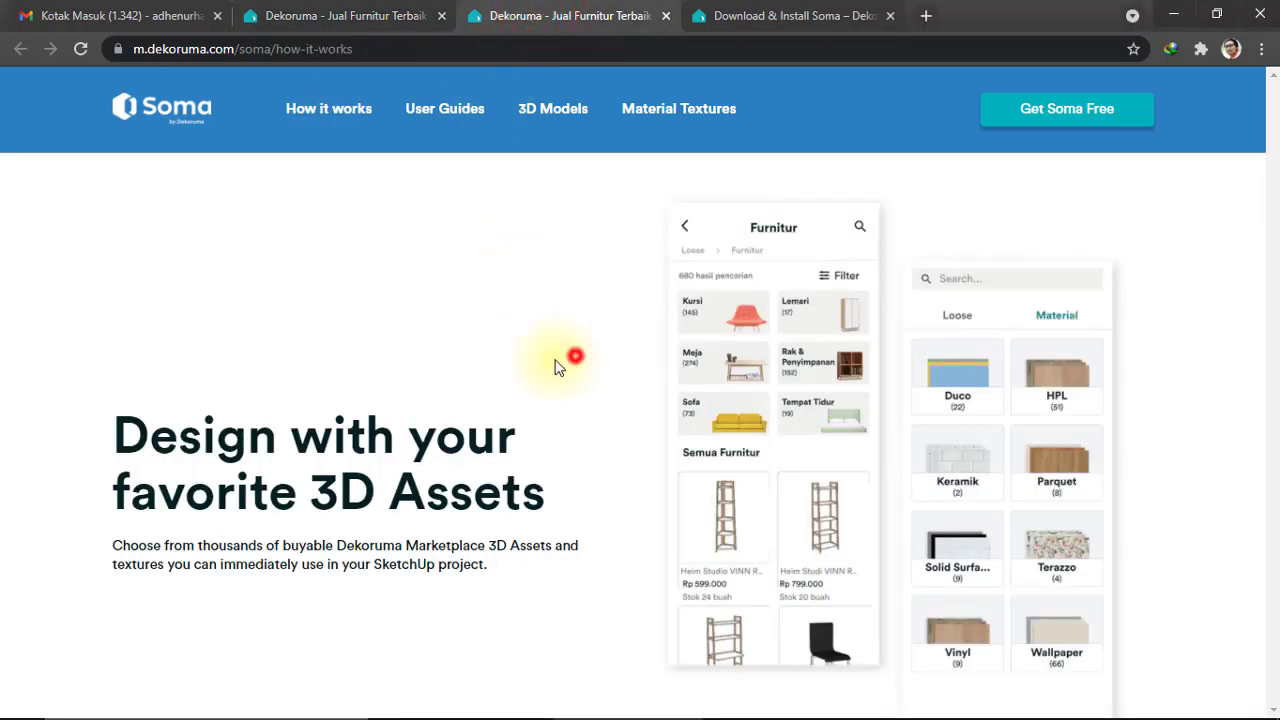
scroll(487, 341, down, 2)
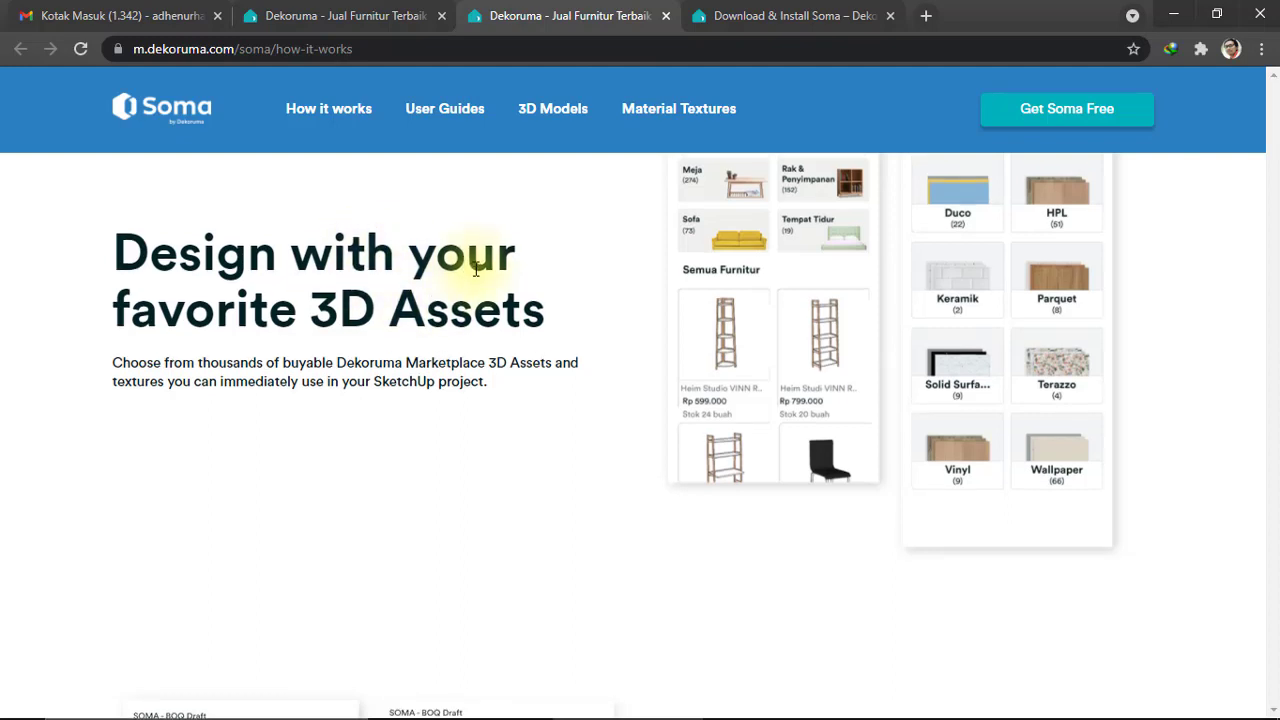
scroll(478, 265, up, 2)
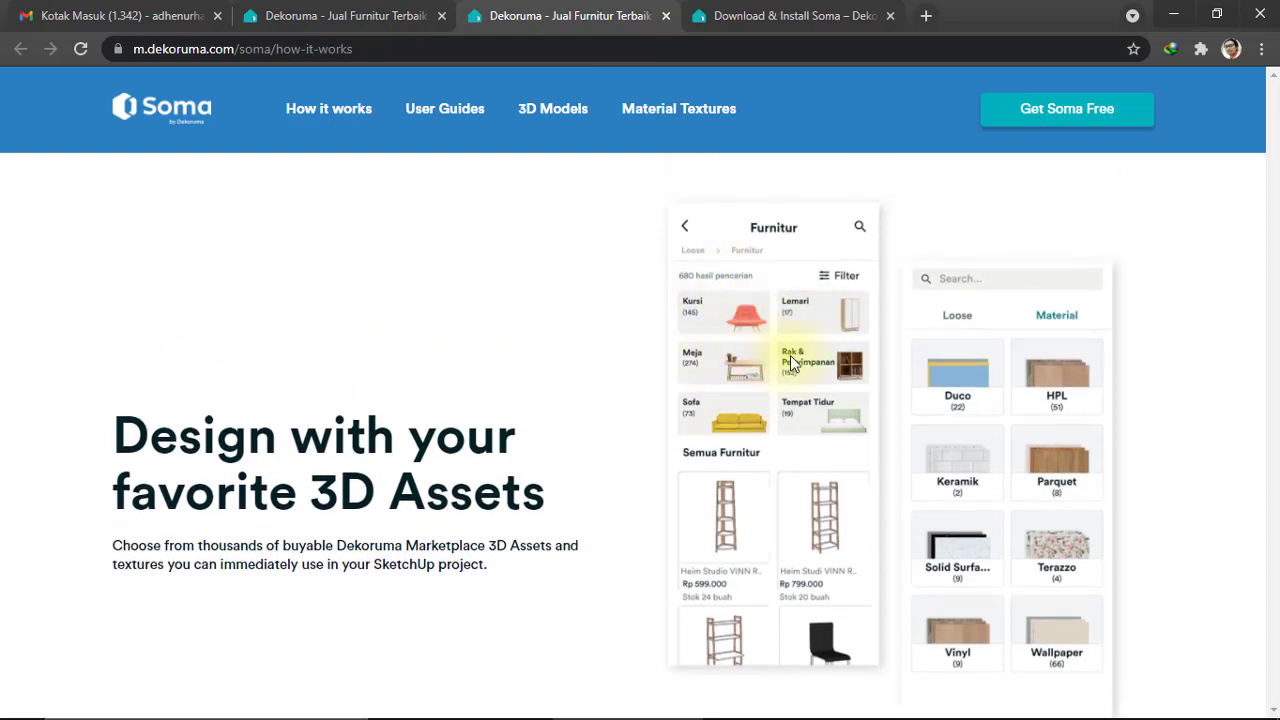
scroll(731, 384, down, 1)
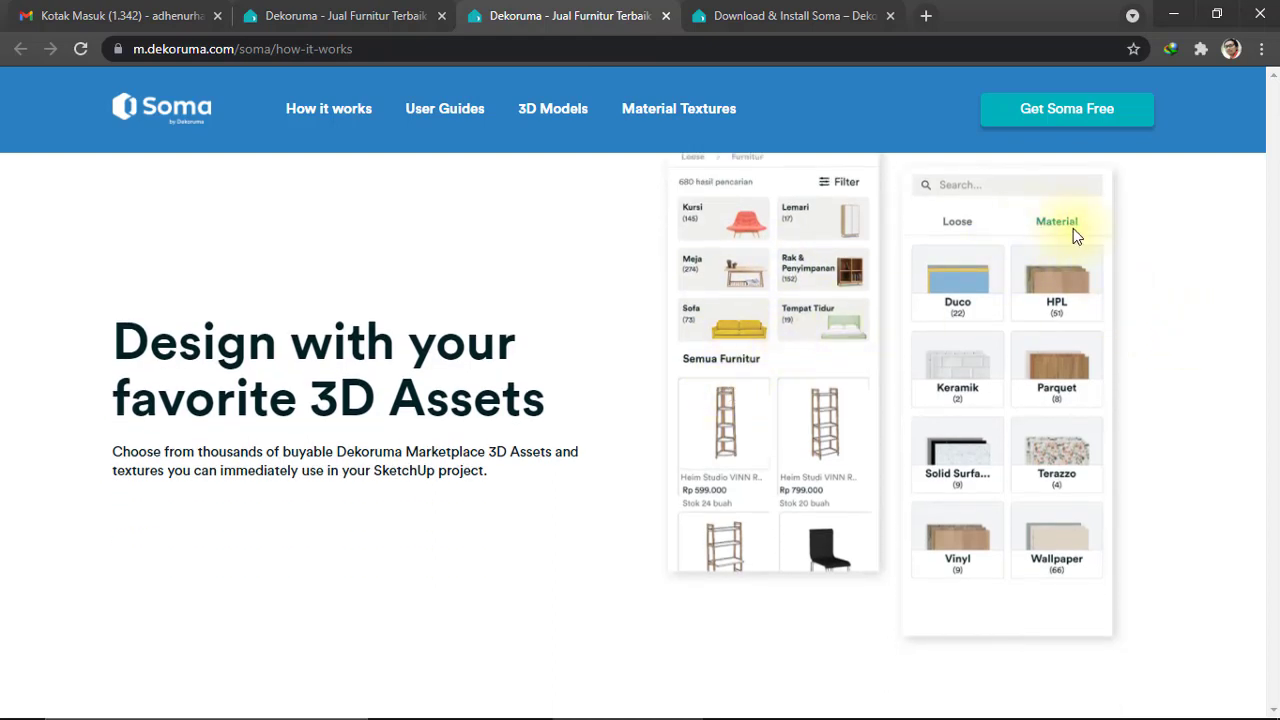
scroll(1020, 340, down, 1)
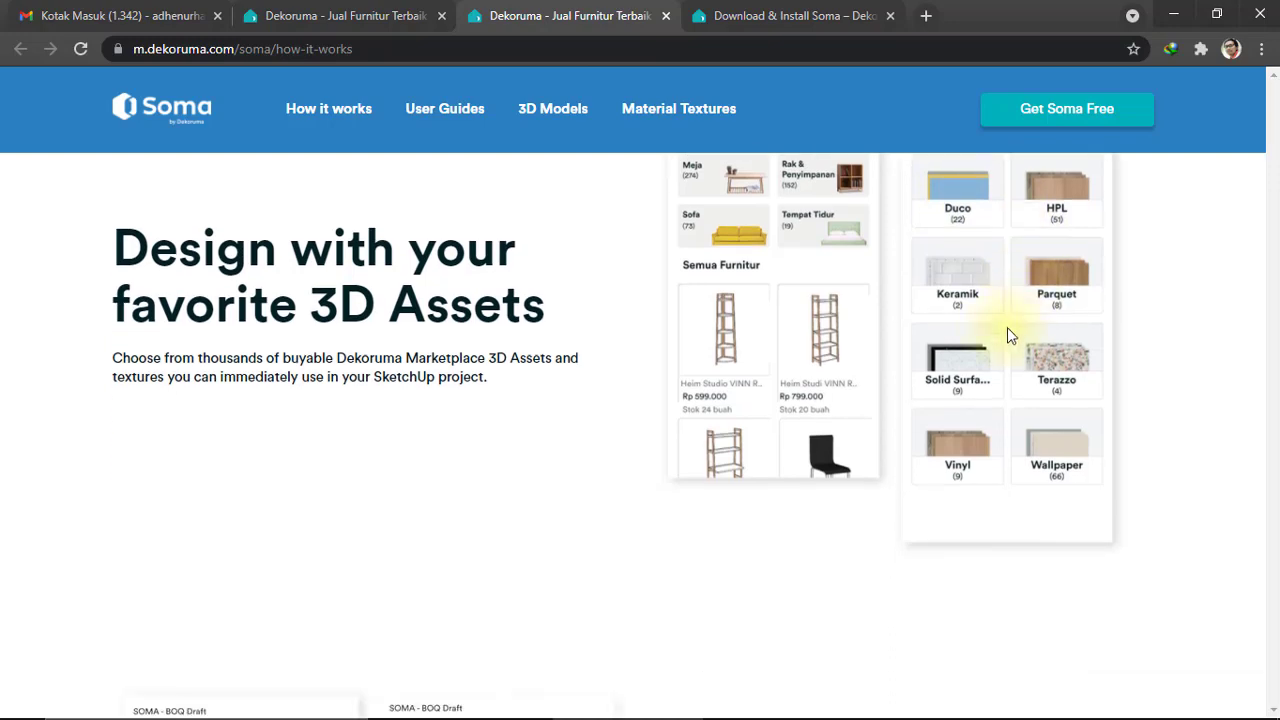
scroll(1007, 335, down, 1)
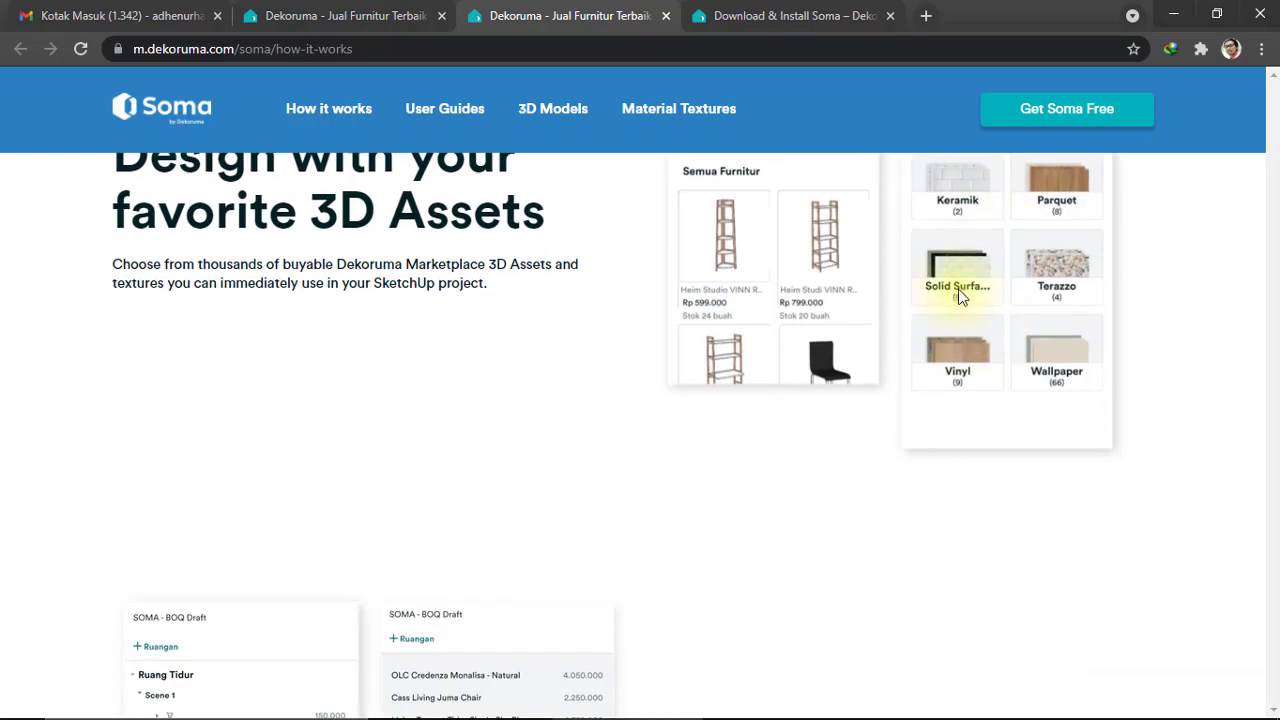
scroll(1045, 282, down, 1)
scroll(343, 349, down, 1)
scroll(323, 344, down, 1)
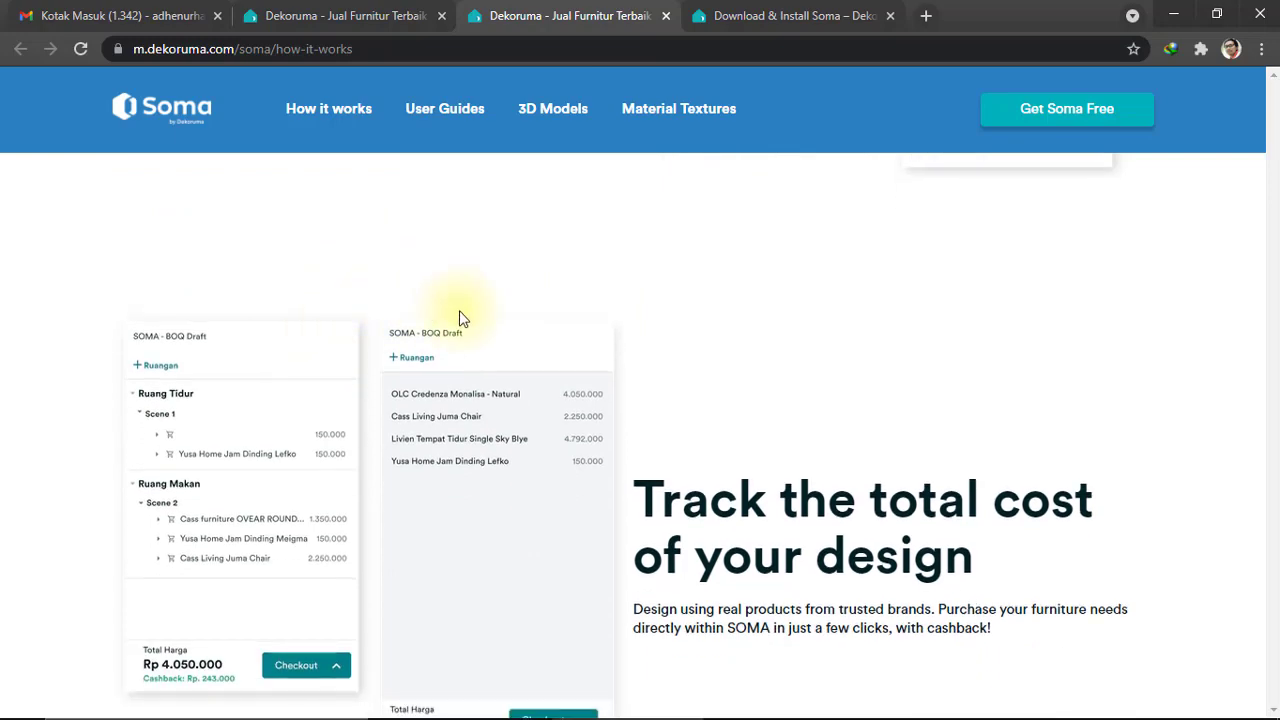
scroll(715, 330, up, 3)
scroll(727, 343, up, 2)
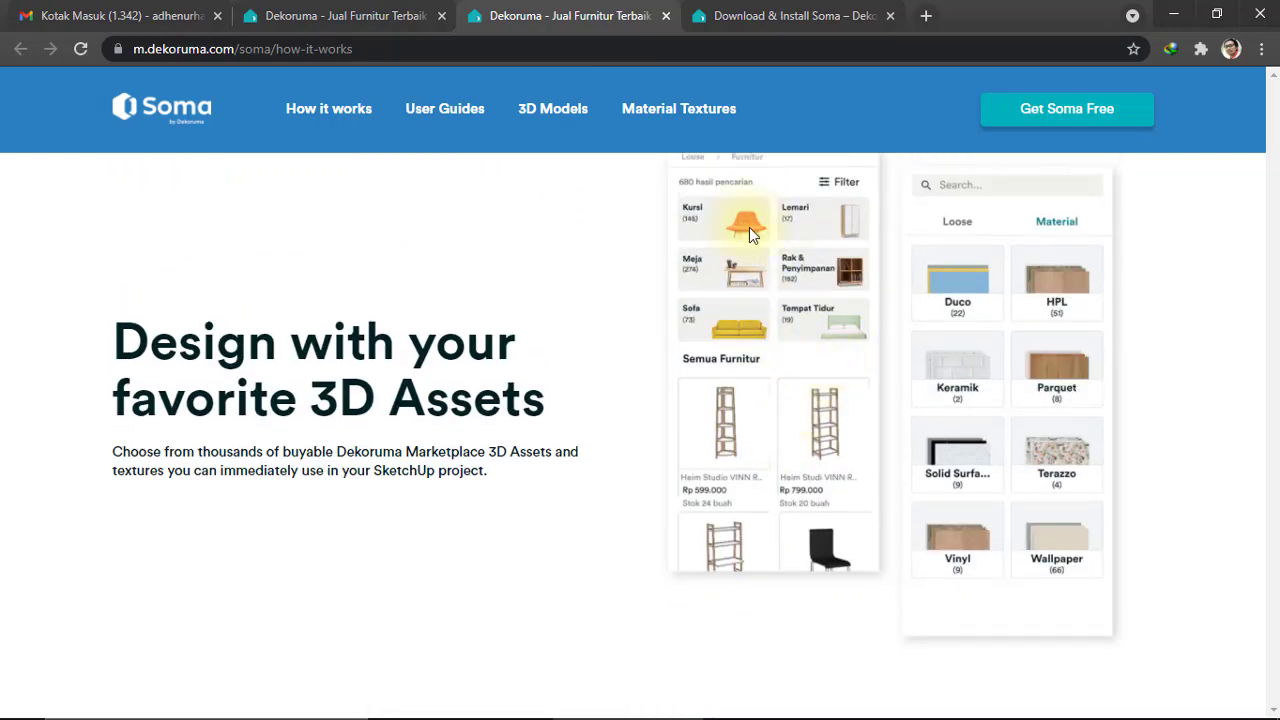
scroll(745, 243, down, 1)
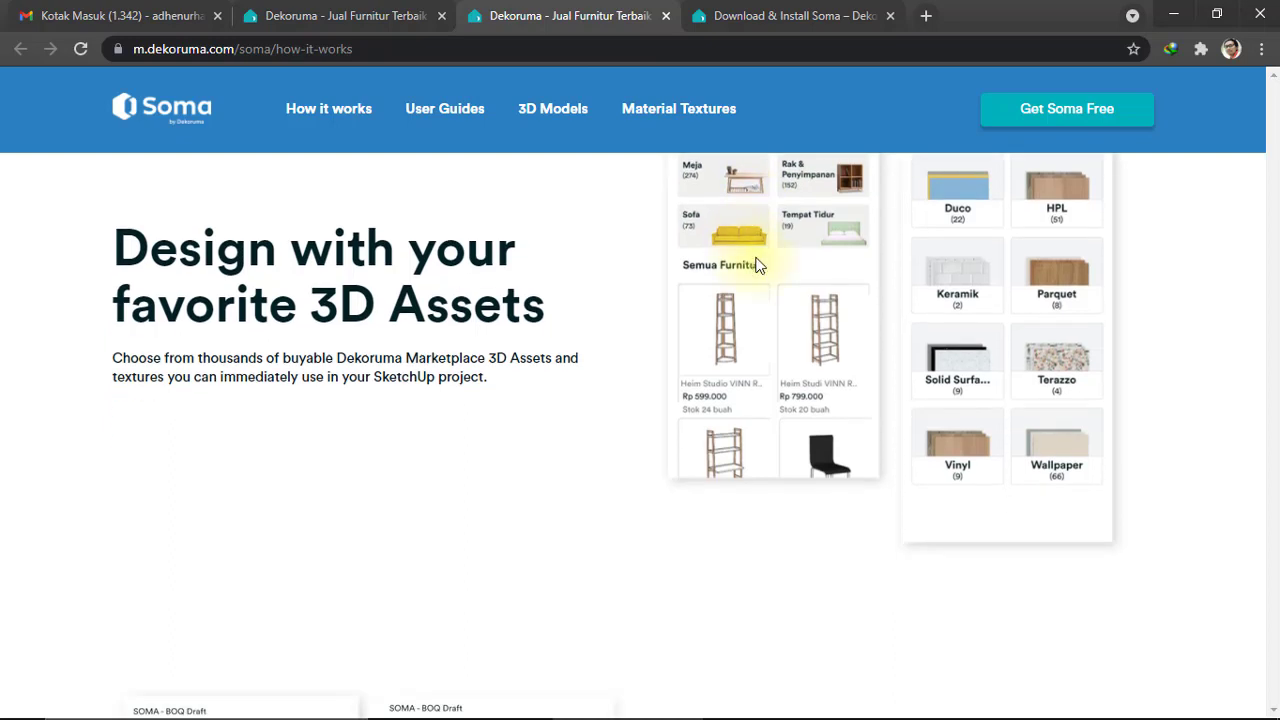
scroll(755, 262, up, 1)
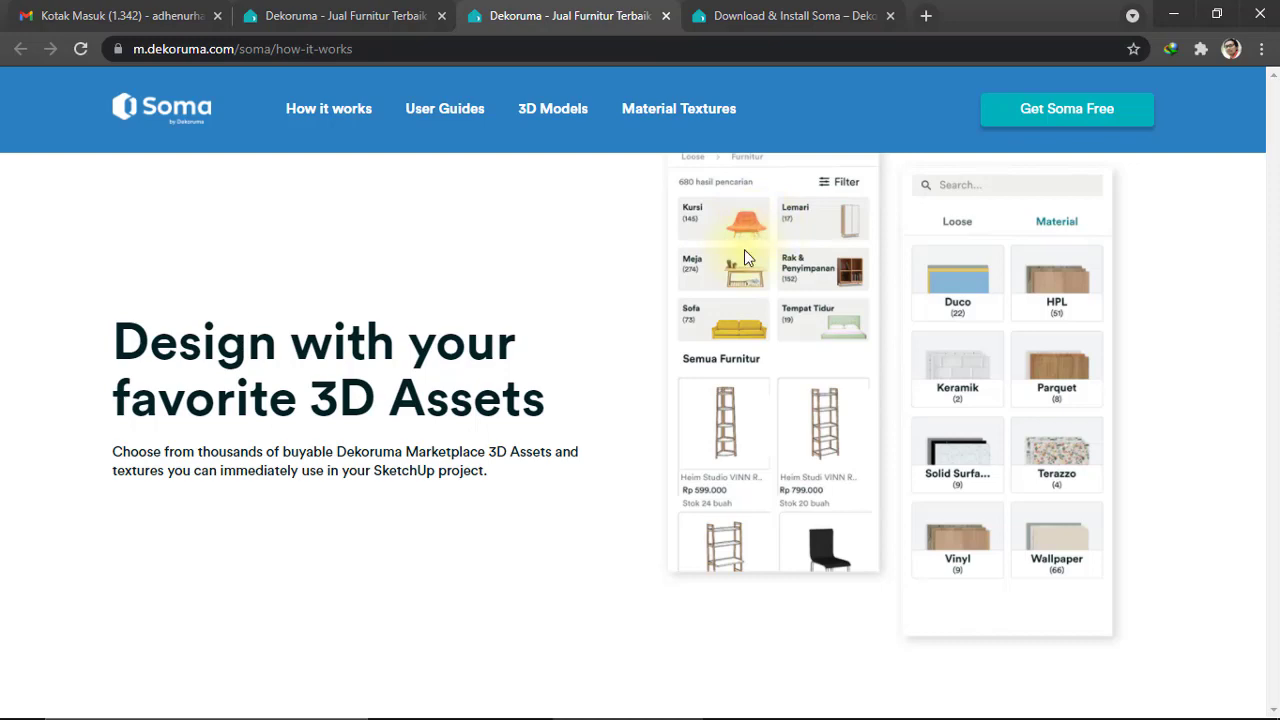
scroll(744, 260, down, 1)
scroll(736, 323, down, 5)
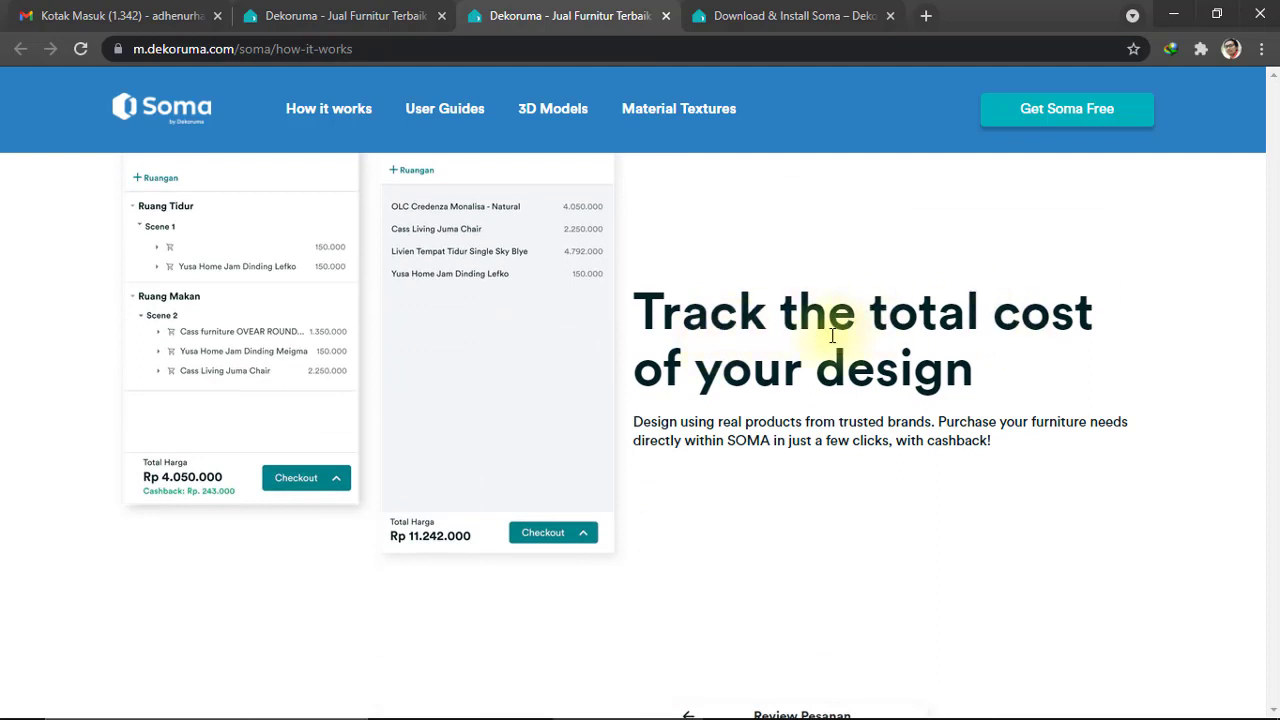
scroll(846, 326, up, 1)
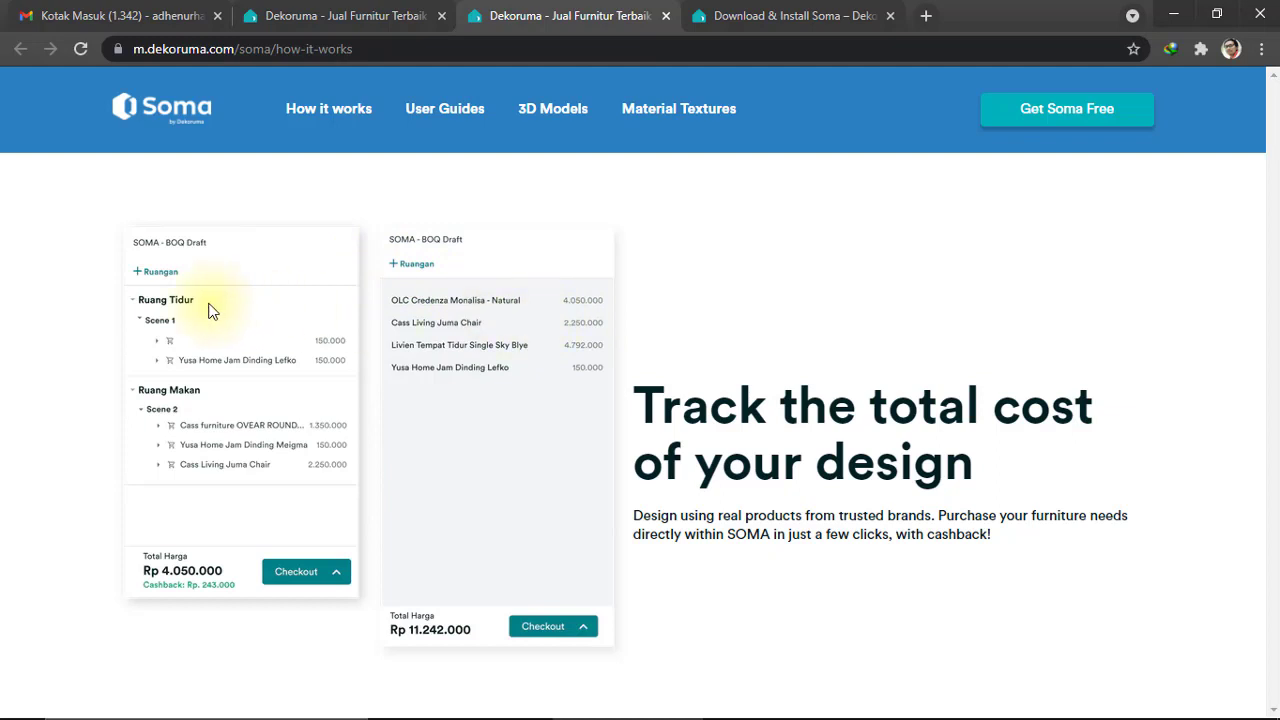
scroll(212, 312, down, 1)
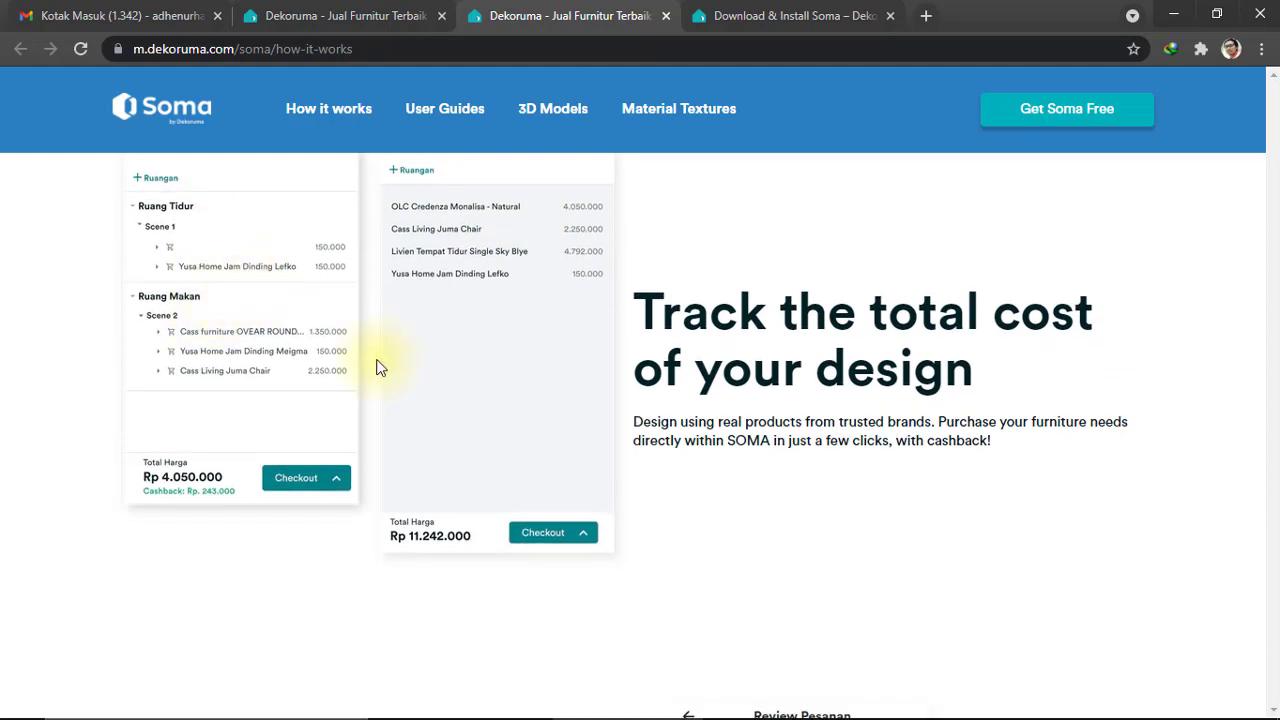
scroll(471, 397, down, 1)
scroll(583, 380, down, 2)
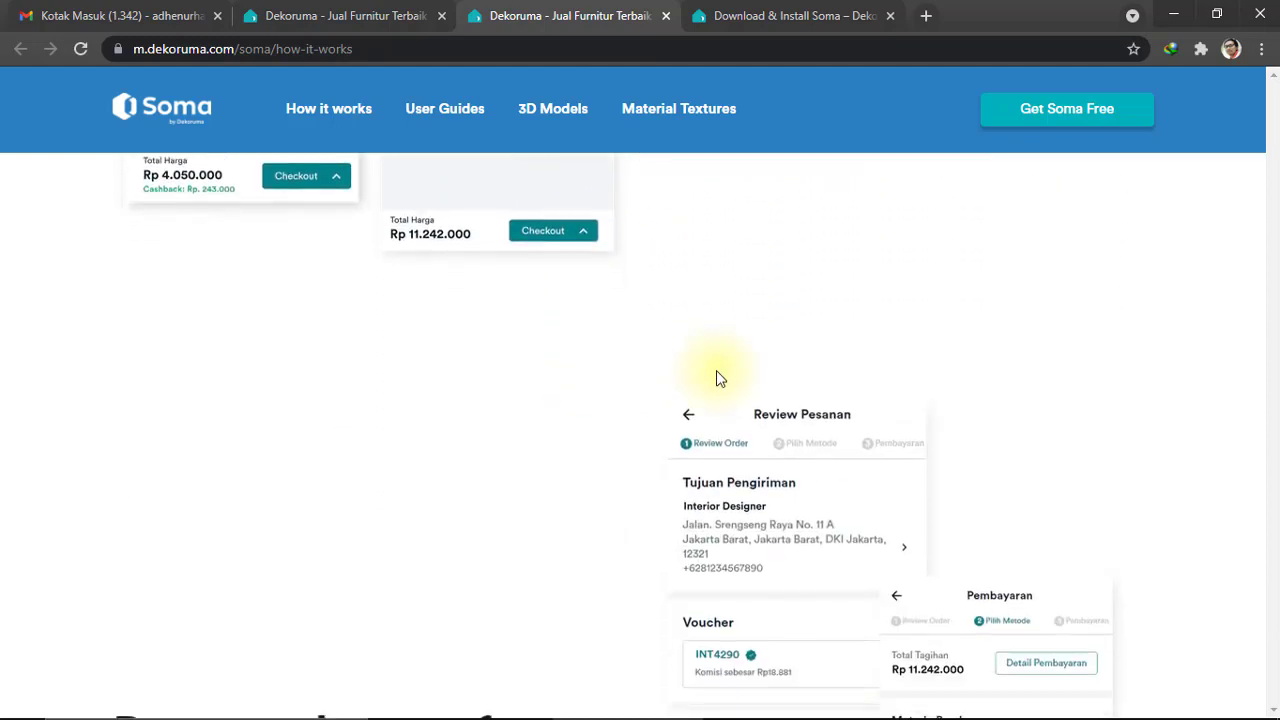
scroll(717, 377, down, 1)
scroll(566, 310, up, 3)
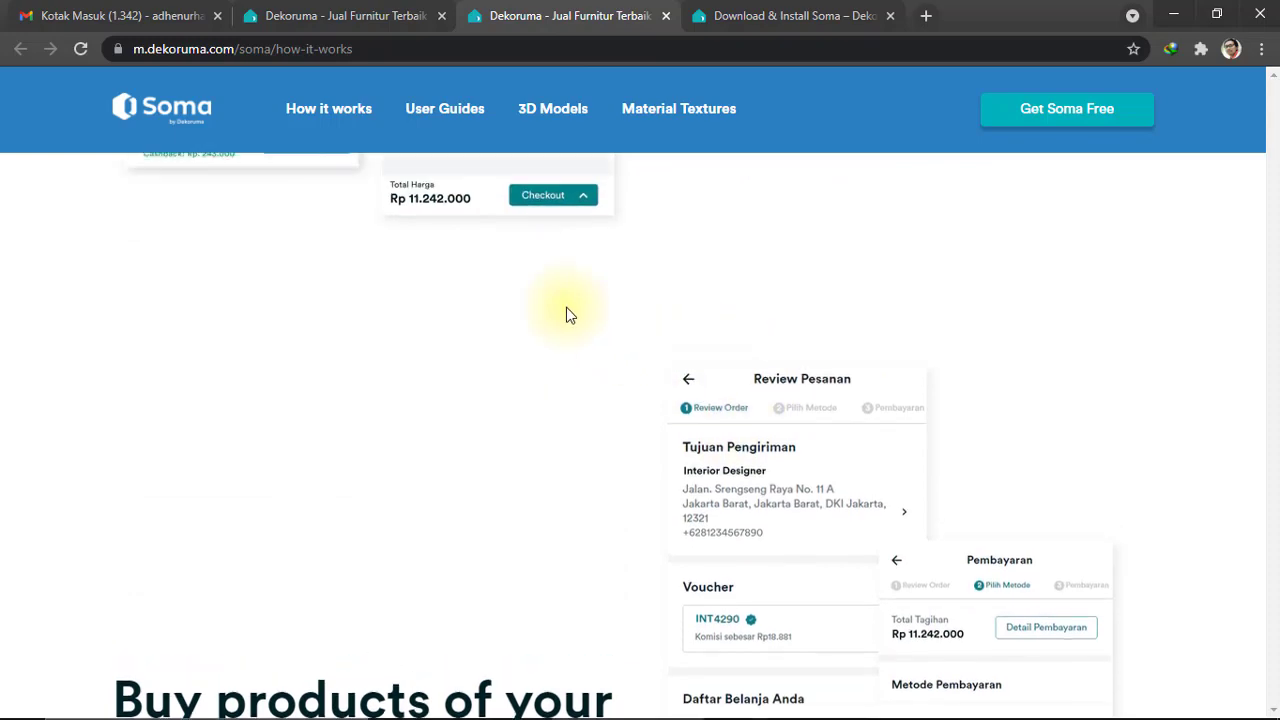
scroll(540, 345, down, 1)
scroll(677, 374, down, 2)
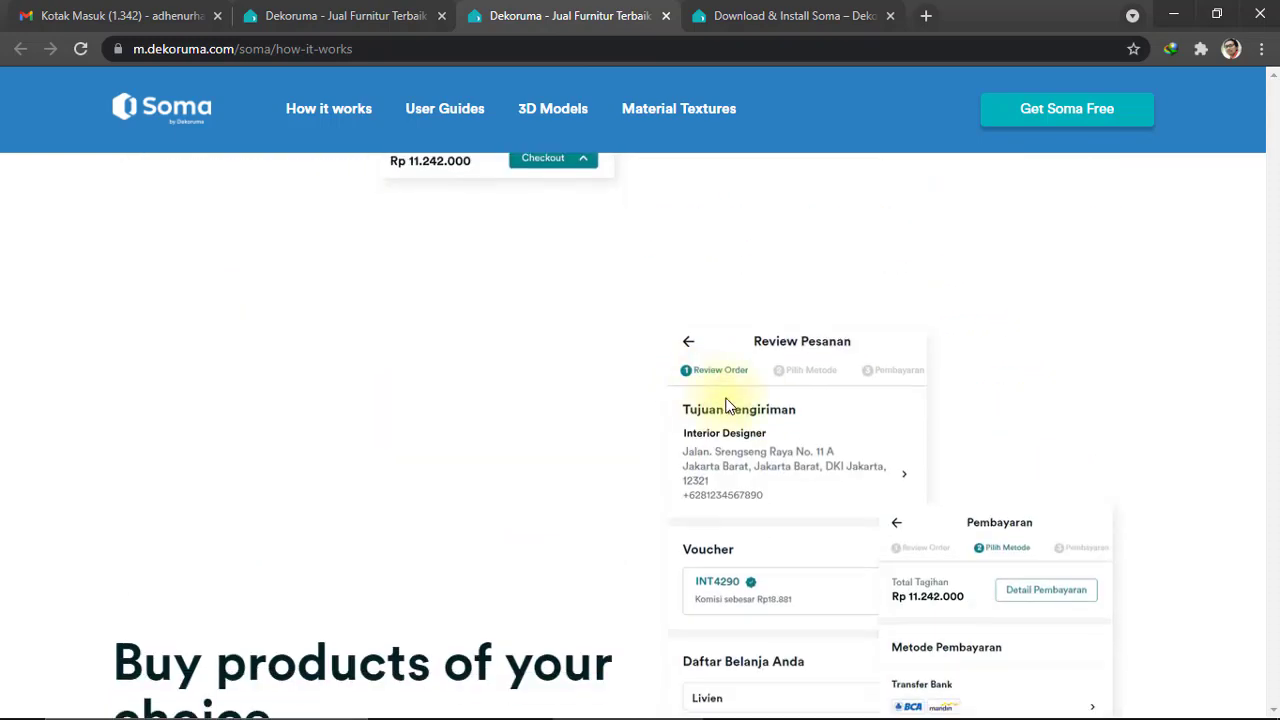
scroll(730, 370, down, 2)
scroll(720, 360, down, 2)
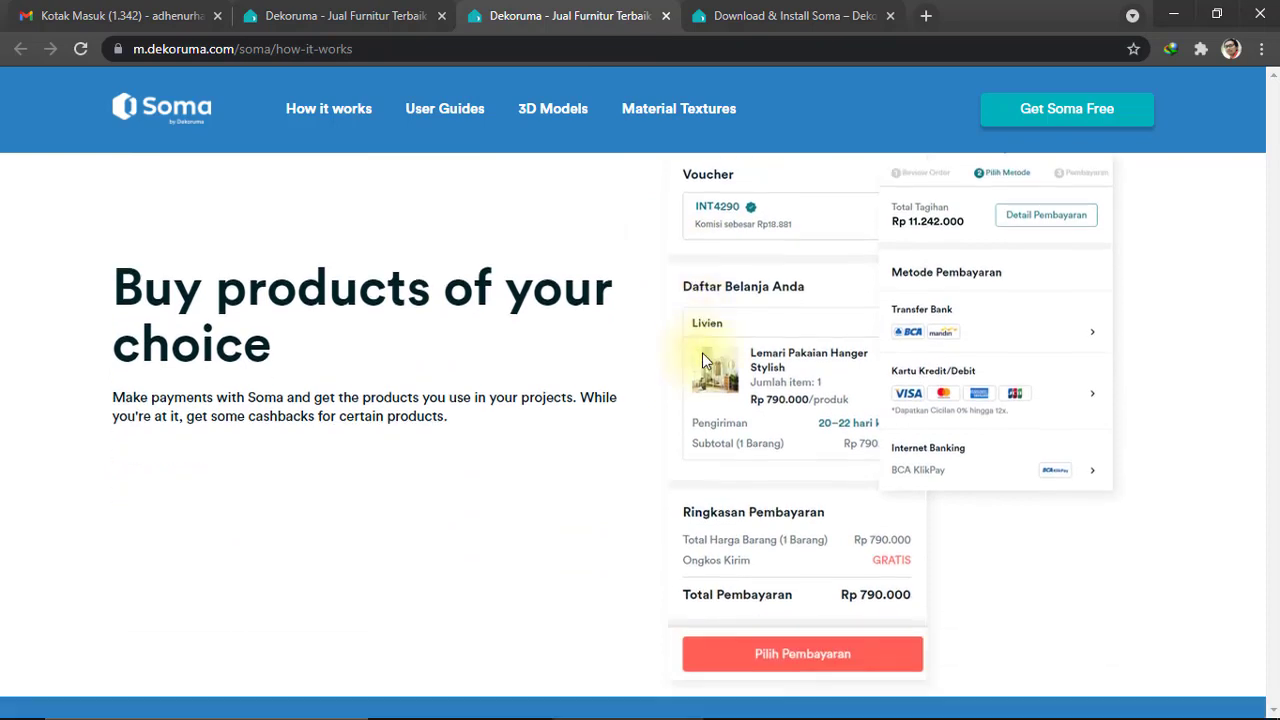
scroll(702, 355, up, 3)
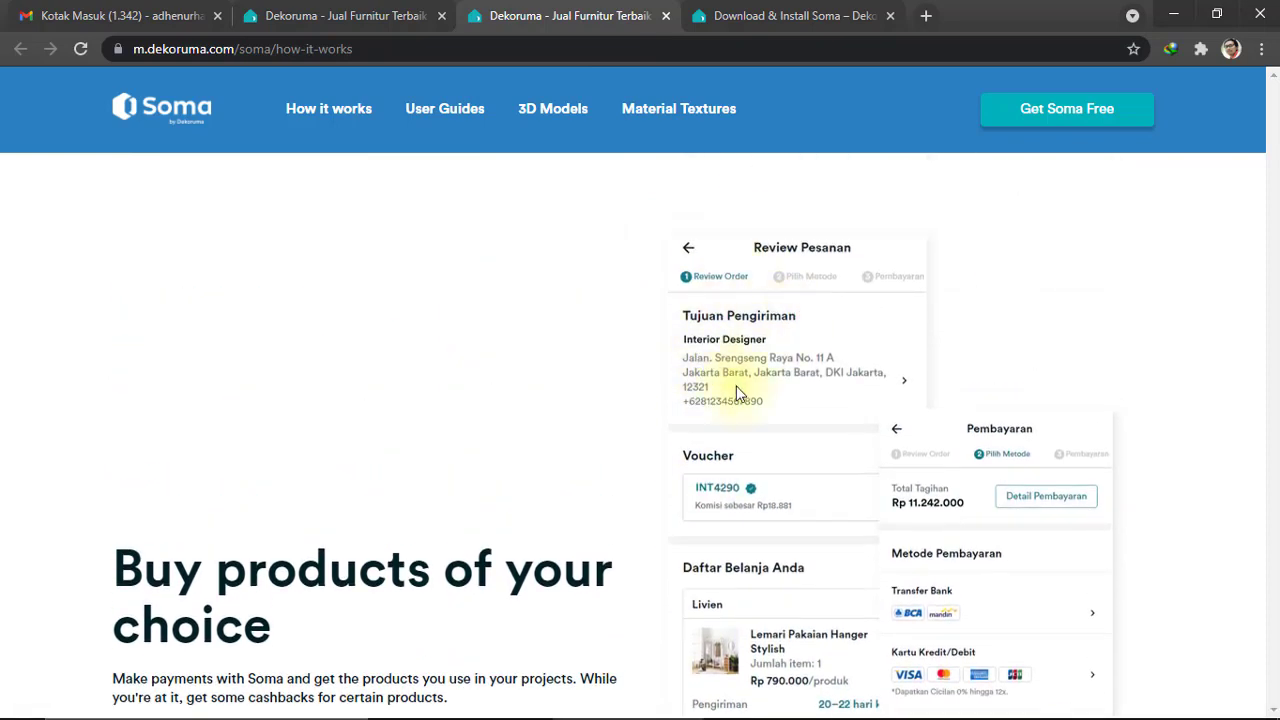
scroll(722, 388, down, 2)
scroll(785, 355, up, 2)
scroll(811, 375, down, 1)
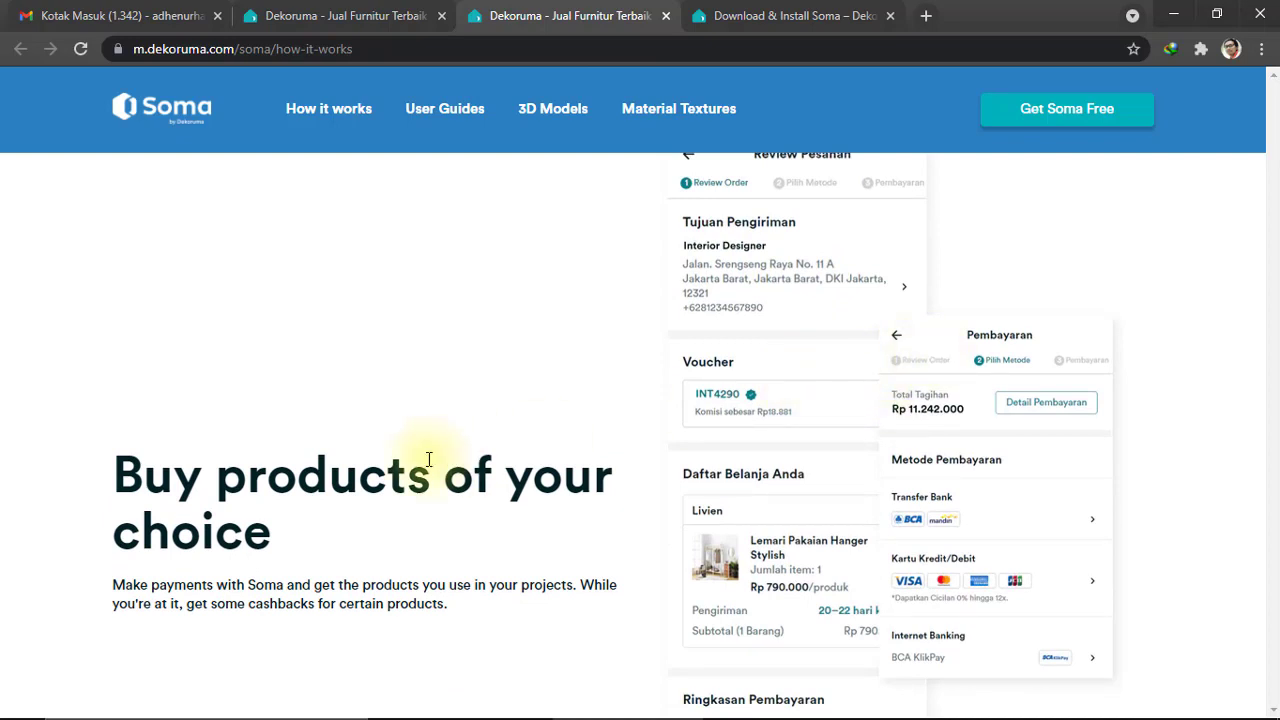
scroll(976, 385, down, 1)
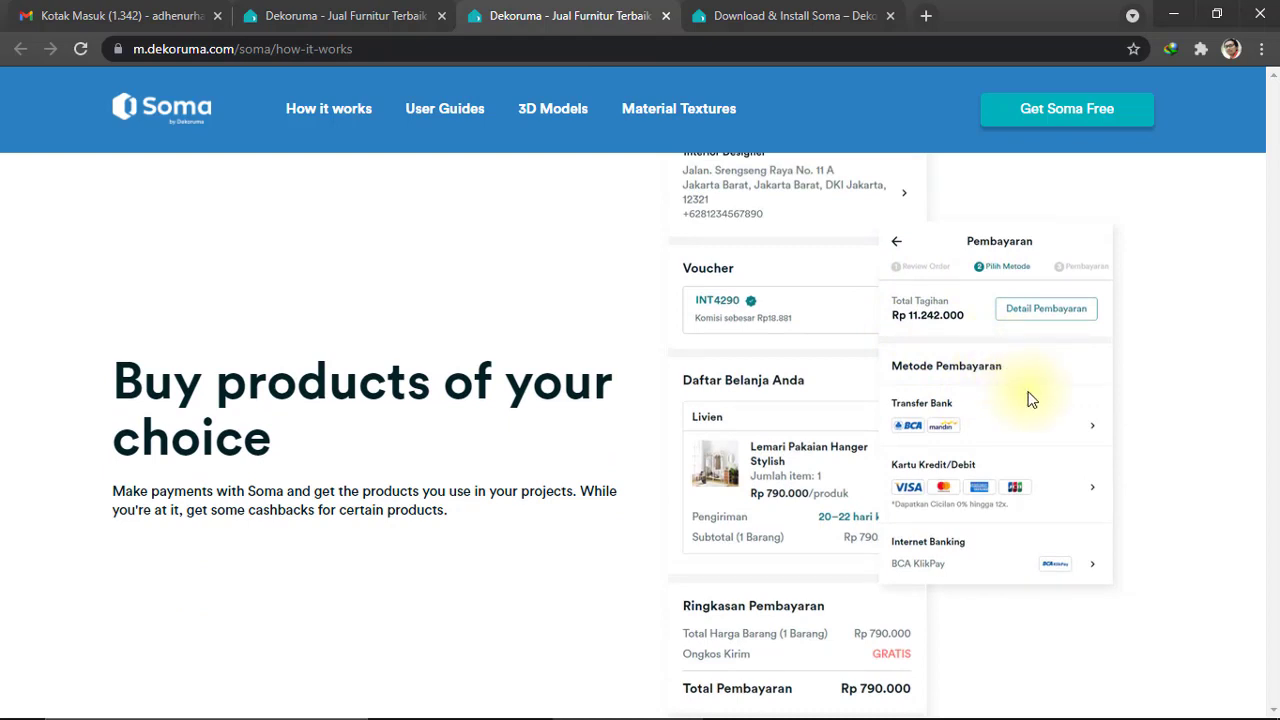
scroll(990, 360, down, 1)
scroll(930, 330, down, 2)
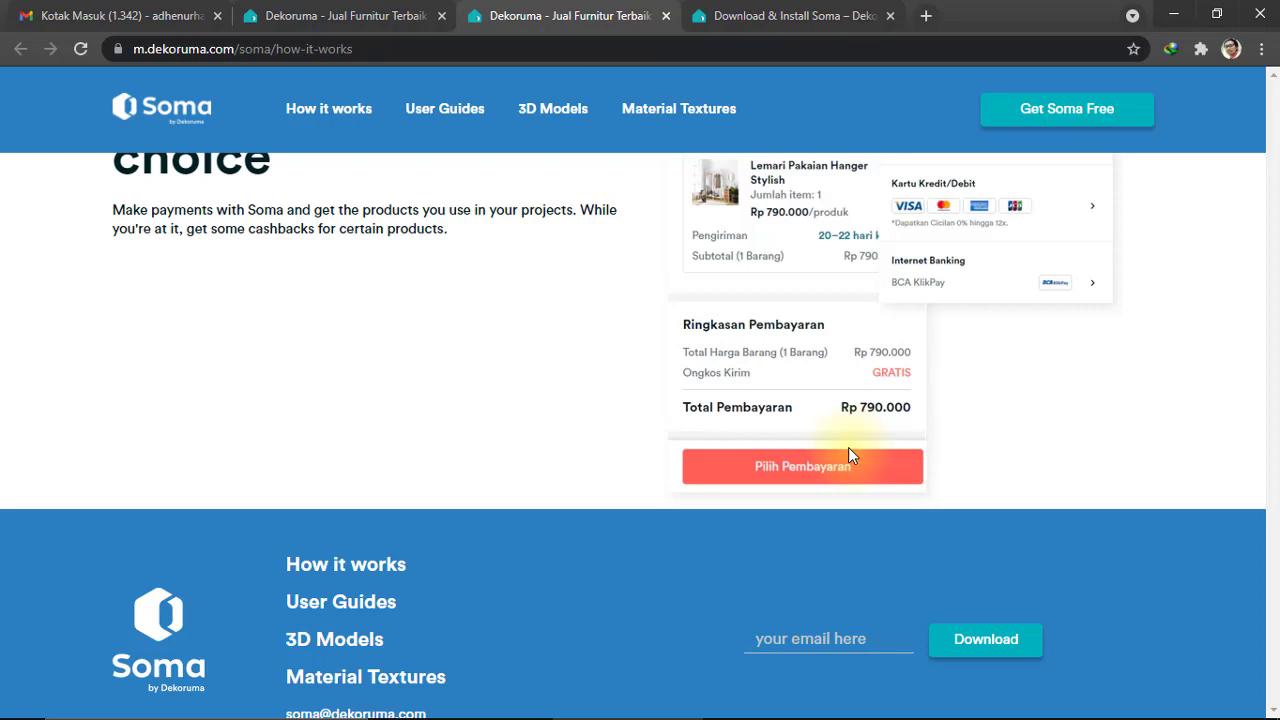
scroll(820, 410, up, 3)
scroll(810, 390, up, 5)
scroll(798, 370, up, 2)
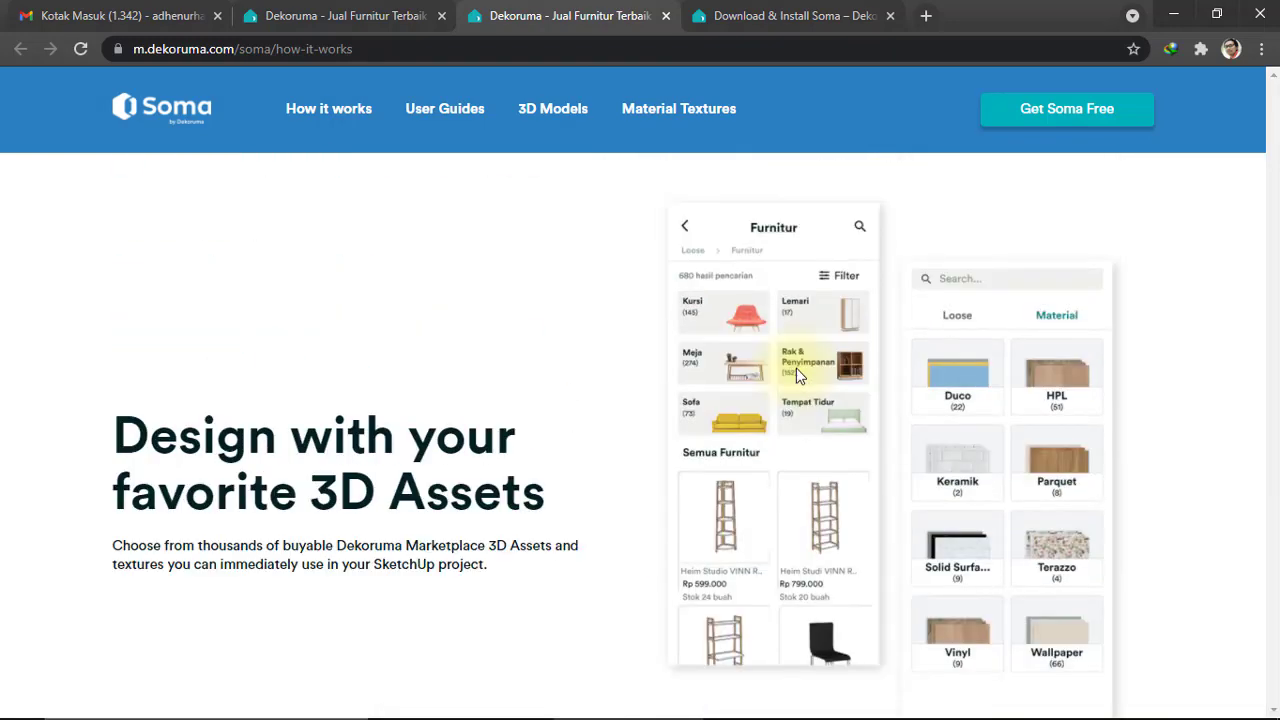
Step: On the Soma landing page tab, enter an e-mail address in the 'your email here' field
click(357, 20)
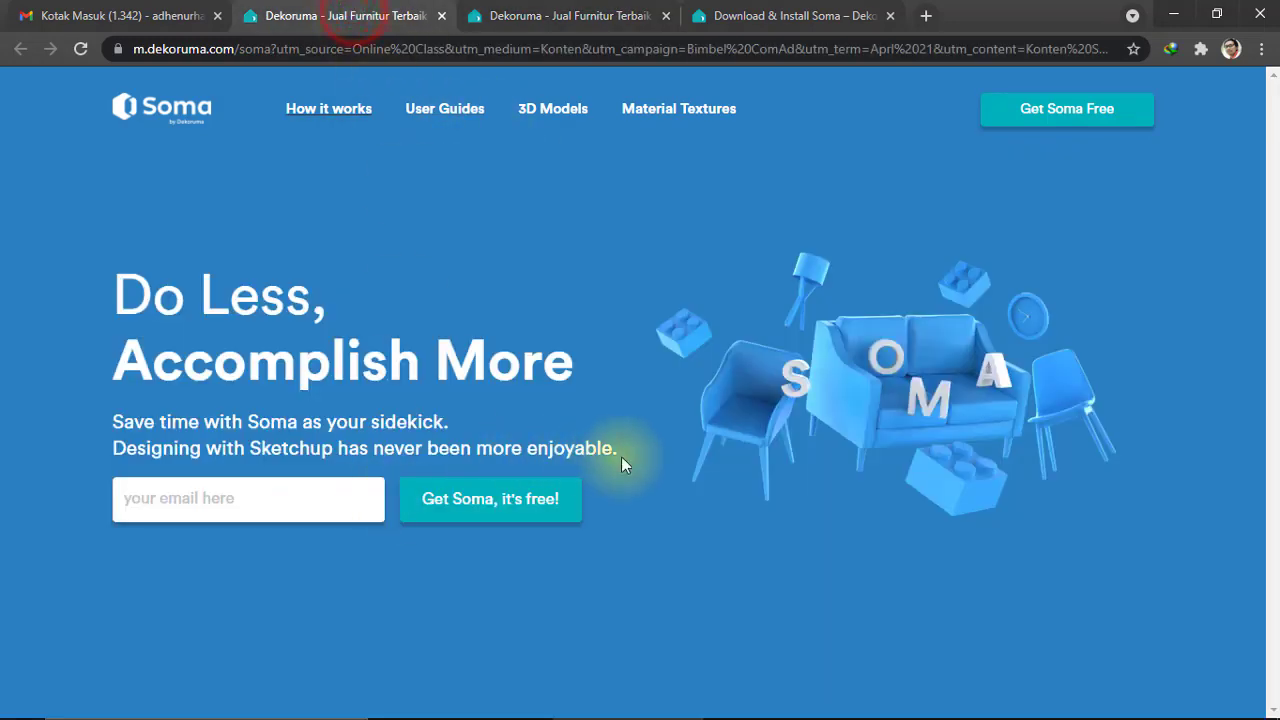
scroll(350, 445, down, 3)
scroll(400, 446, down, 5)
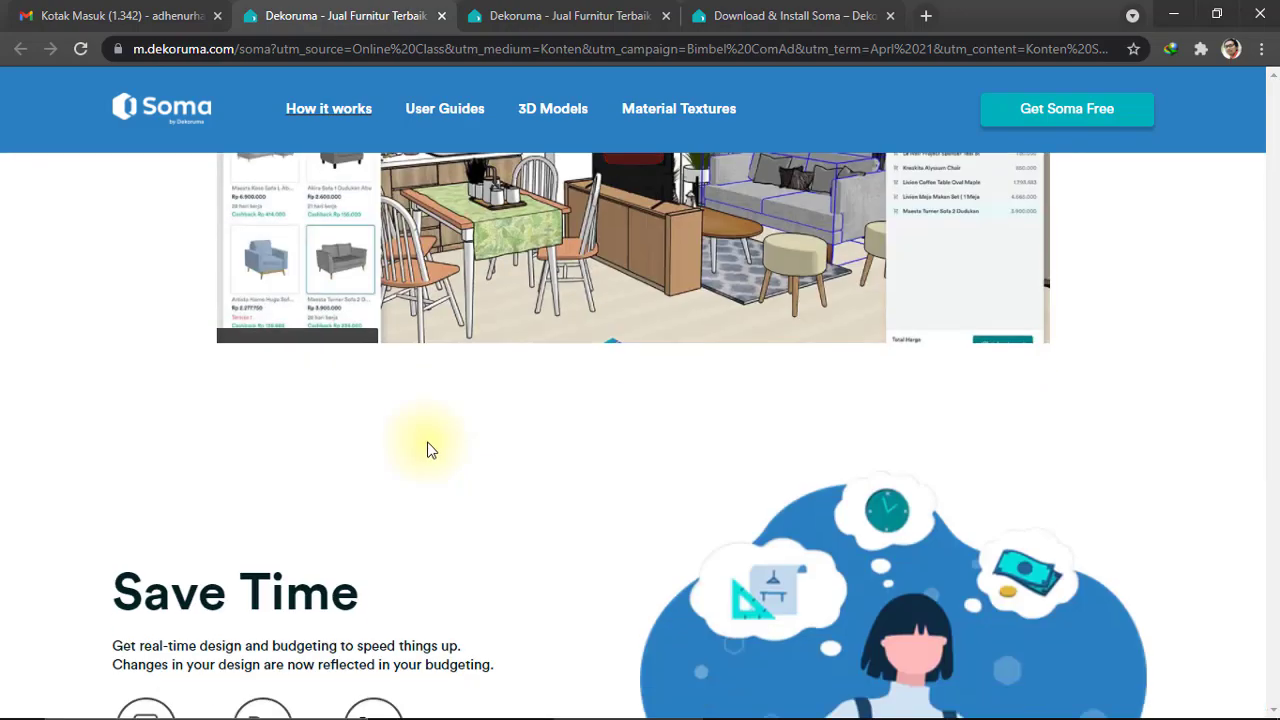
scroll(440, 450, down, 5)
scroll(490, 456, down, 5)
scroll(510, 455, down, 5)
scroll(490, 380, down, 2)
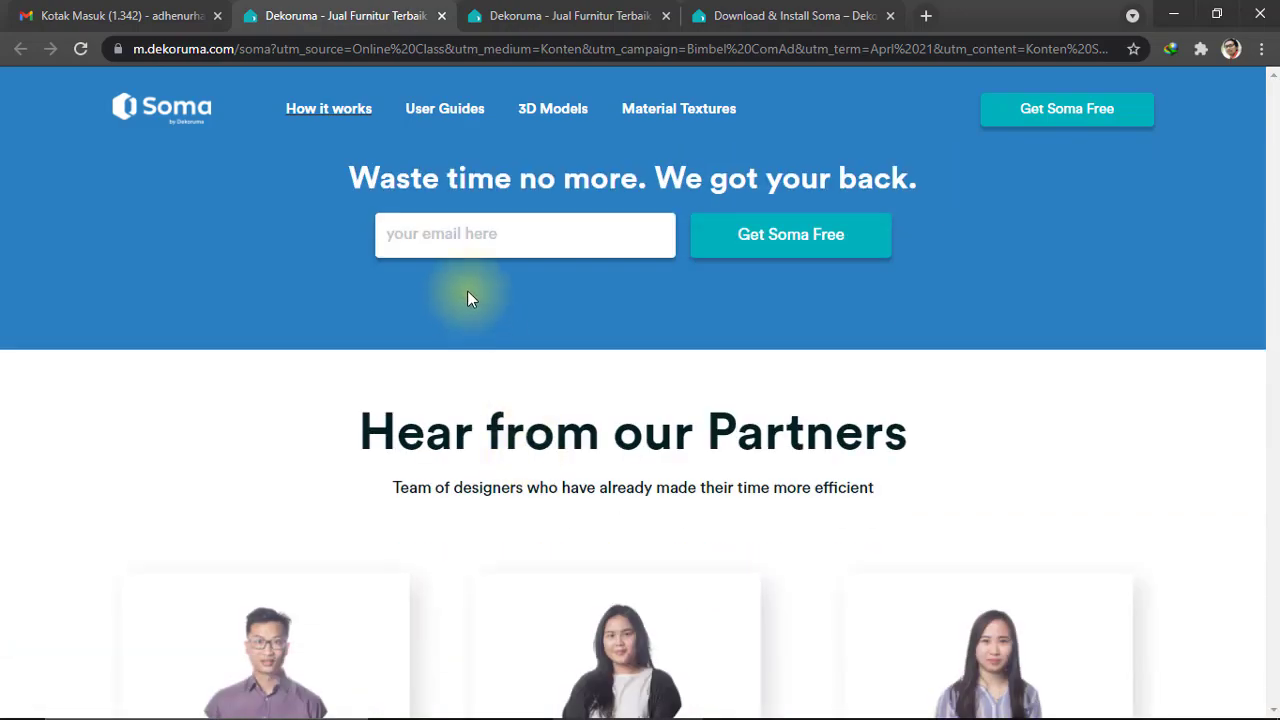
scroll(480, 320, up, 4)
scroll(490, 400, up, 5)
scroll(400, 450, up, 15)
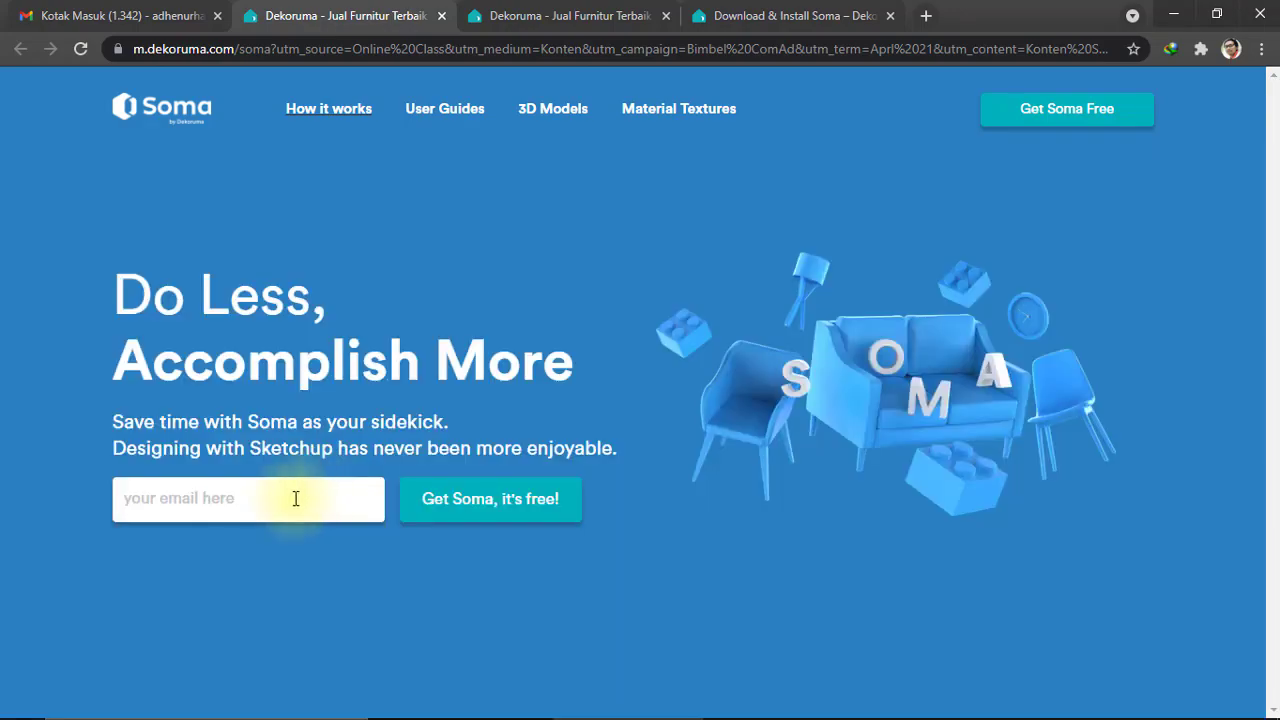
click(290, 497)
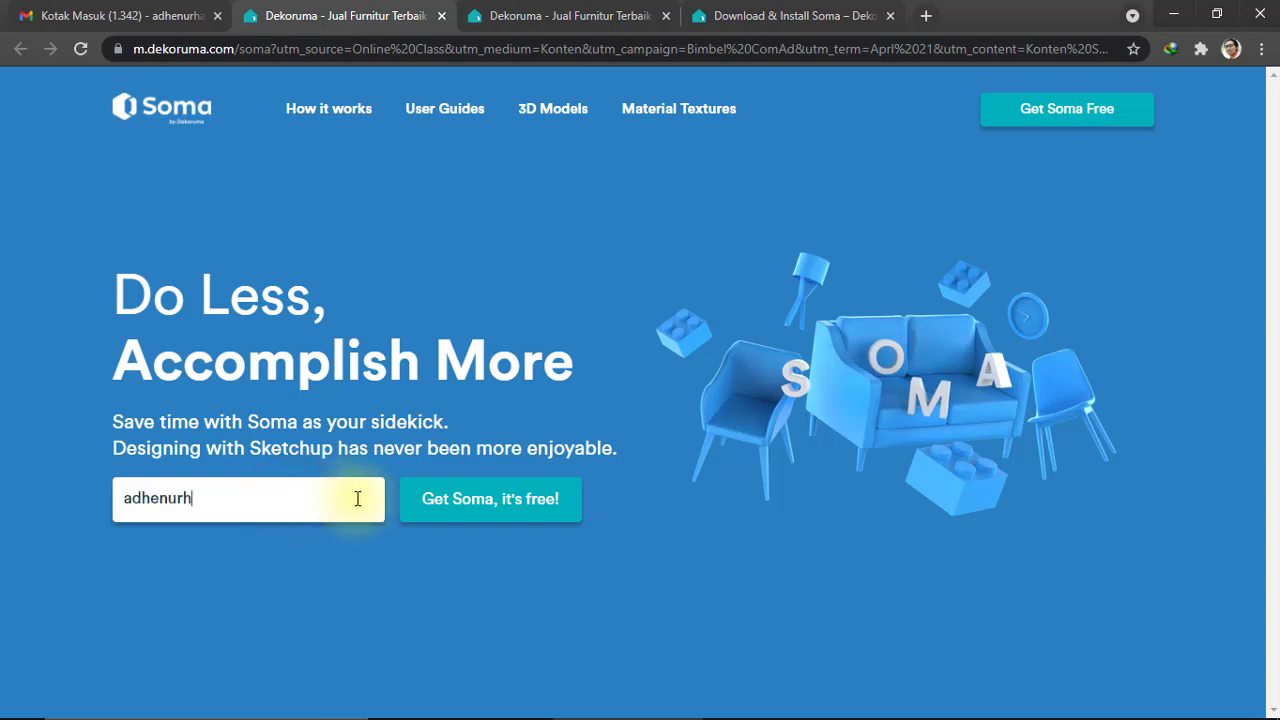
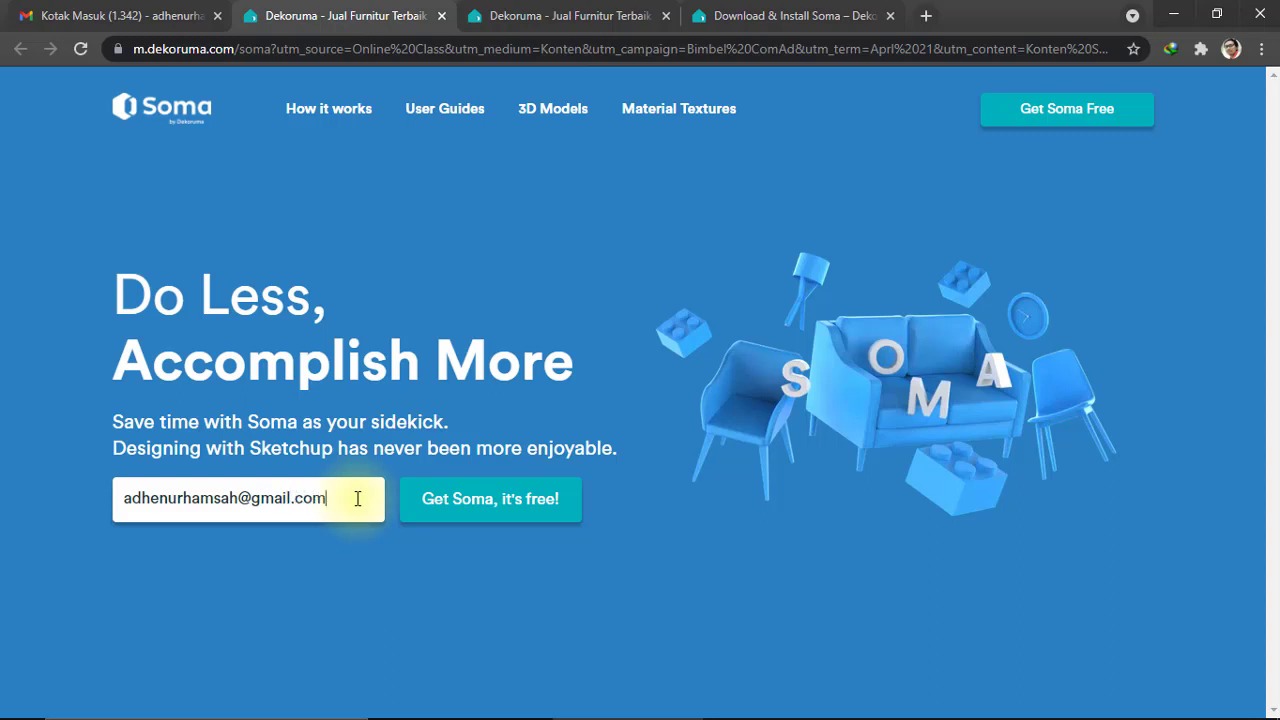
Step: Fill the download form with a phone number and Freelance Designer, download Soma, then minimize Chrome
click(544, 520)
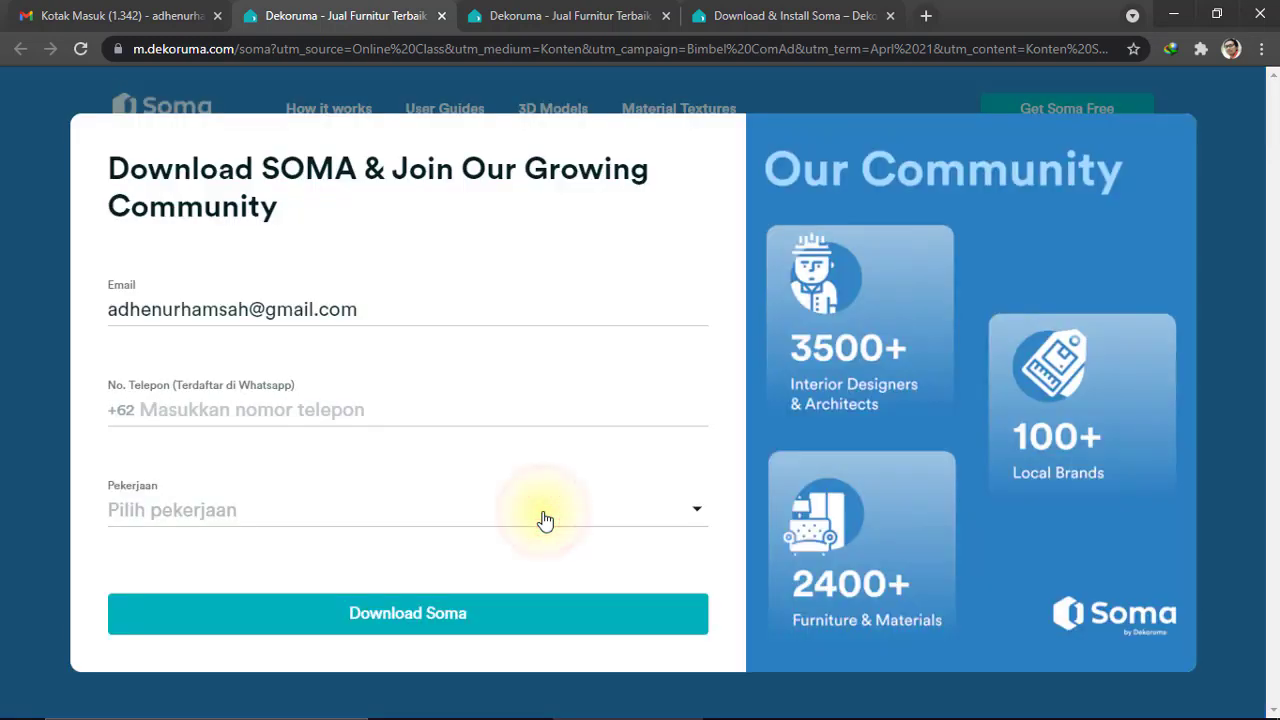
click(331, 410)
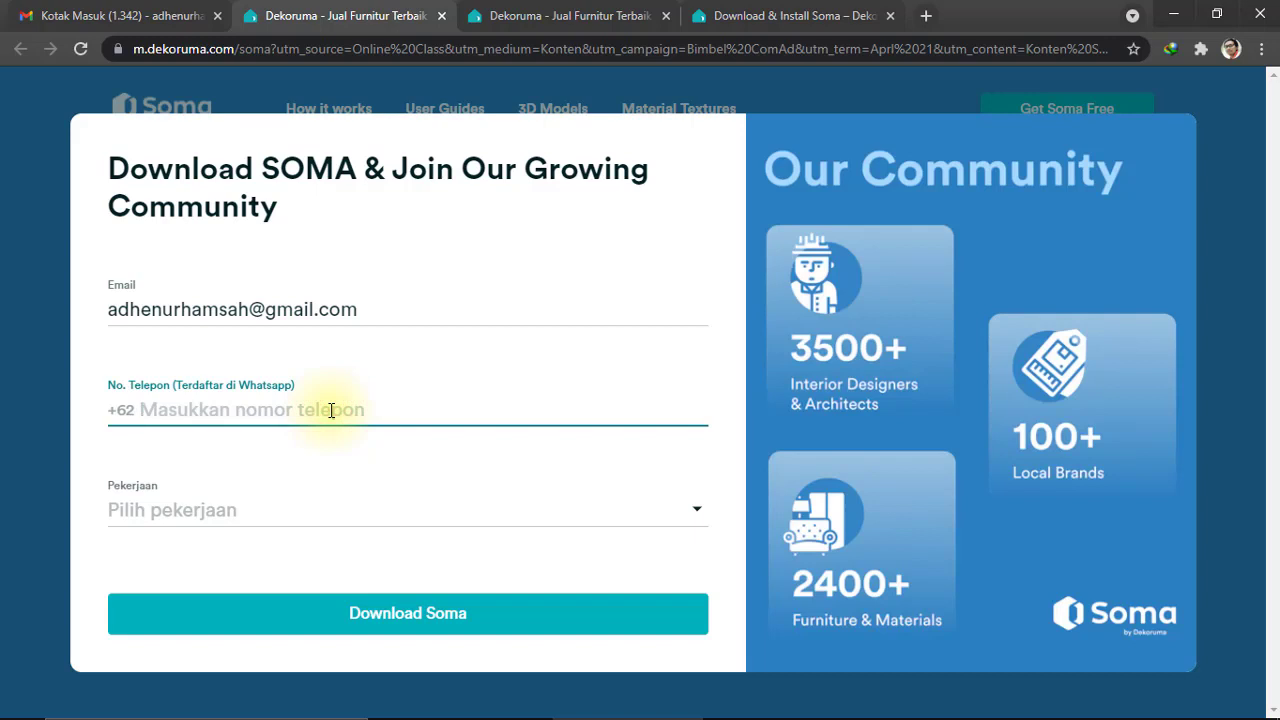
text(8)
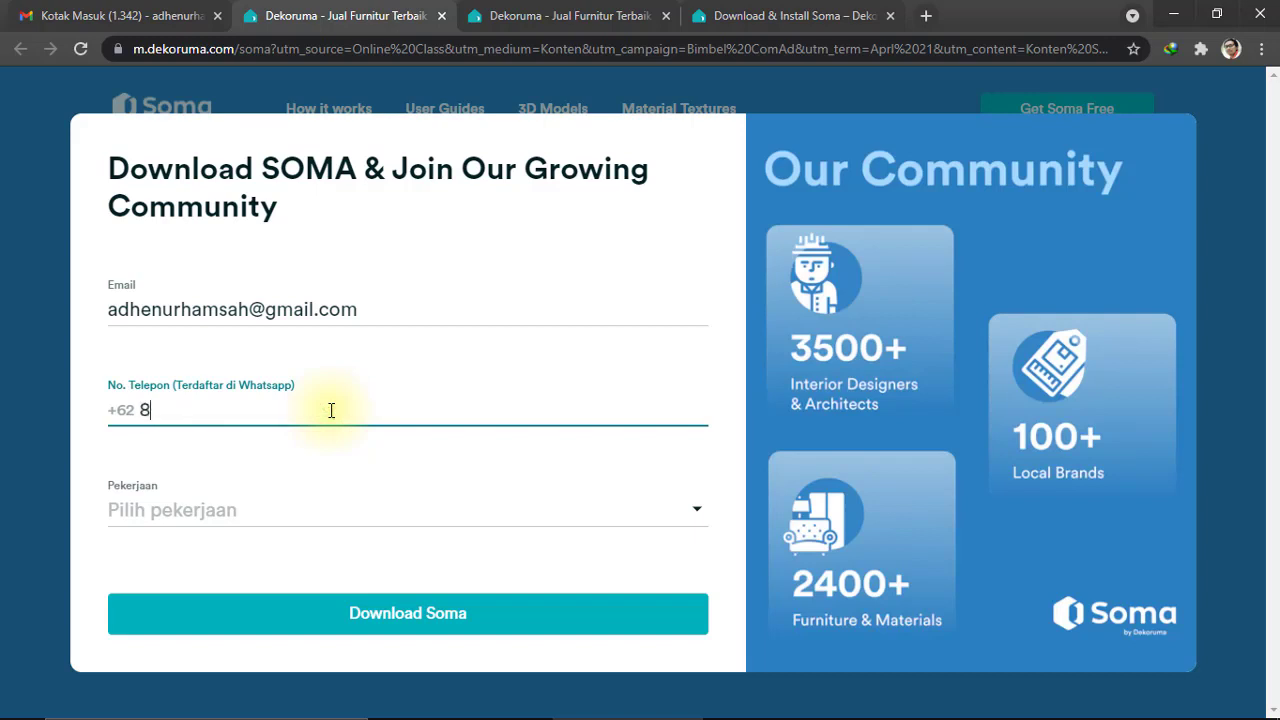
text(22)
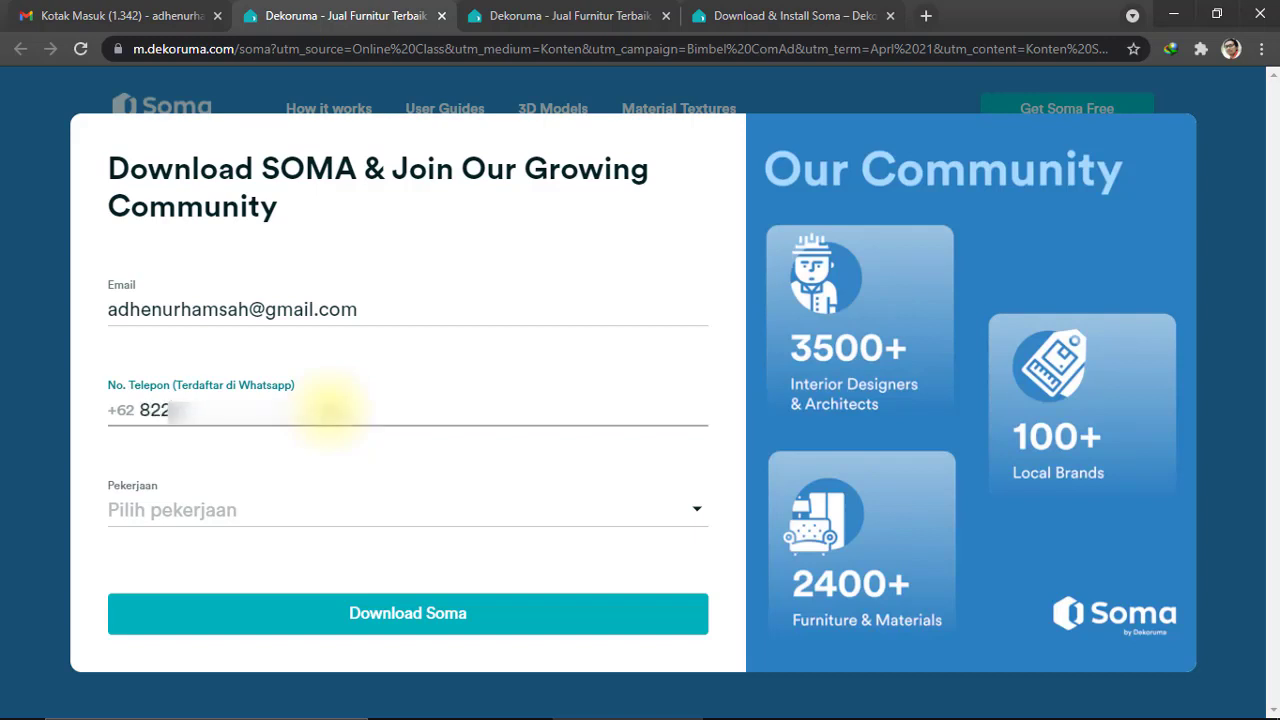
text(12345)
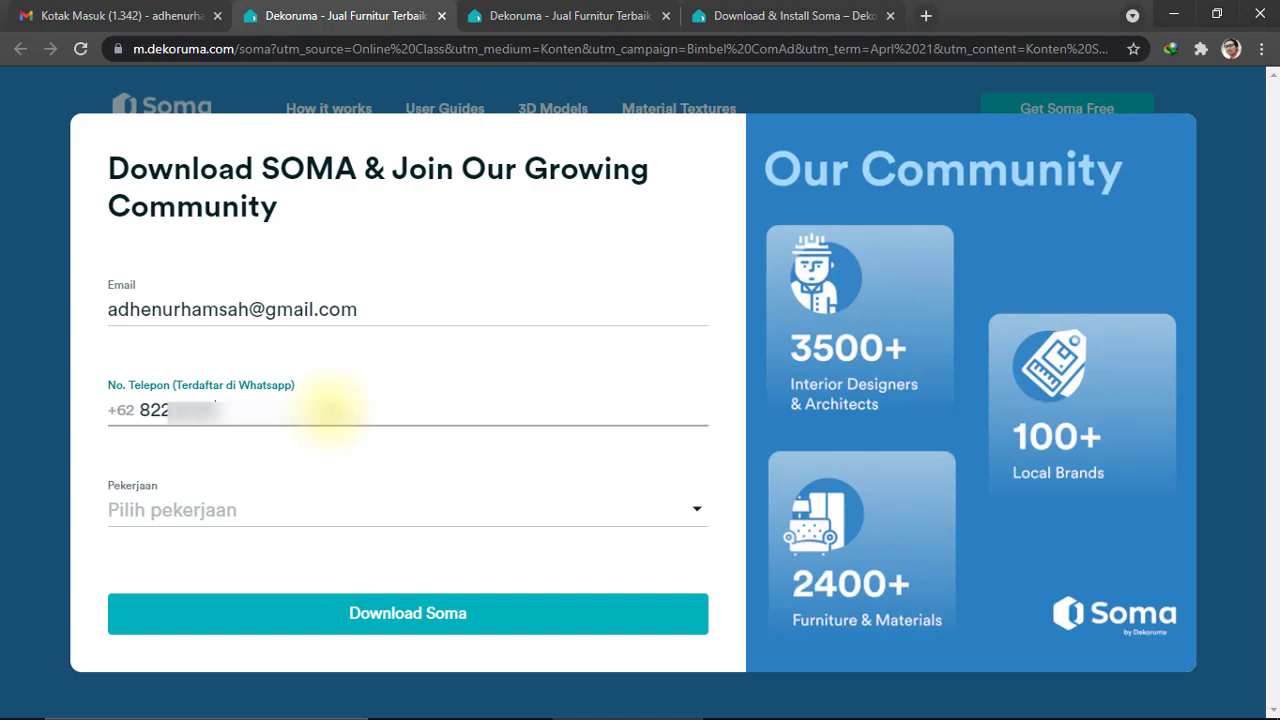
text(6789)
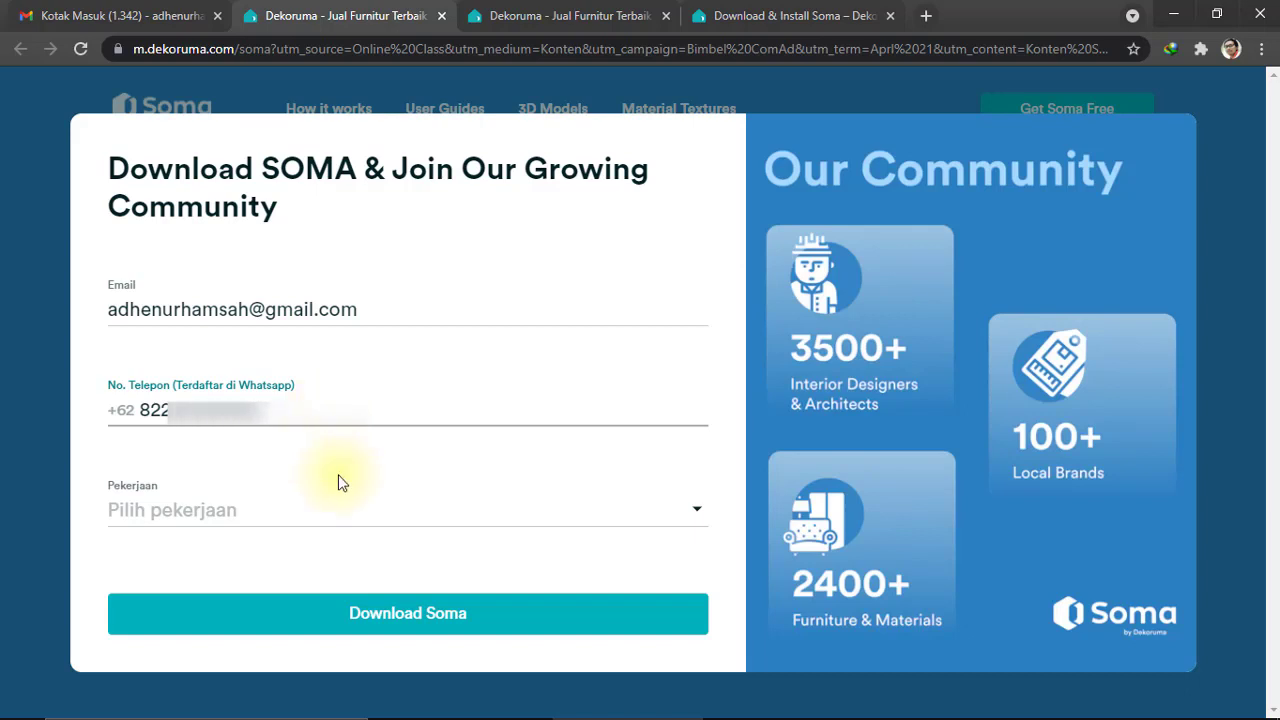
click(328, 522)
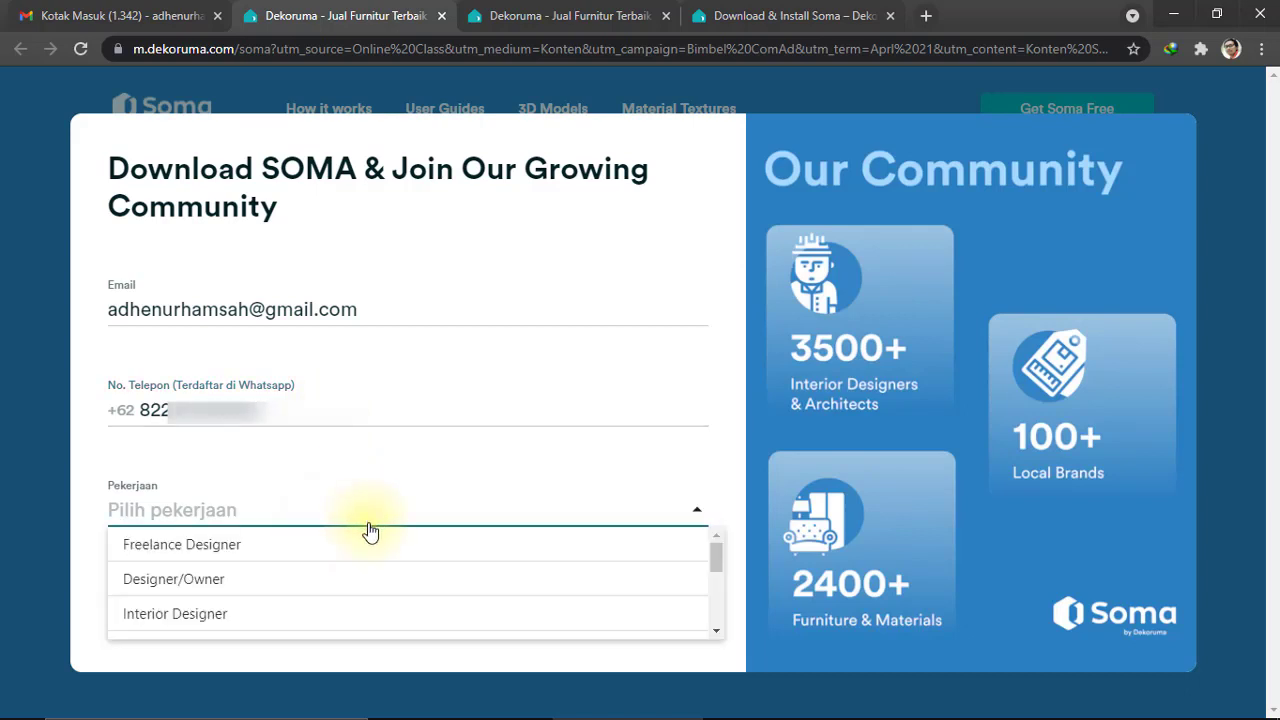
click(258, 554)
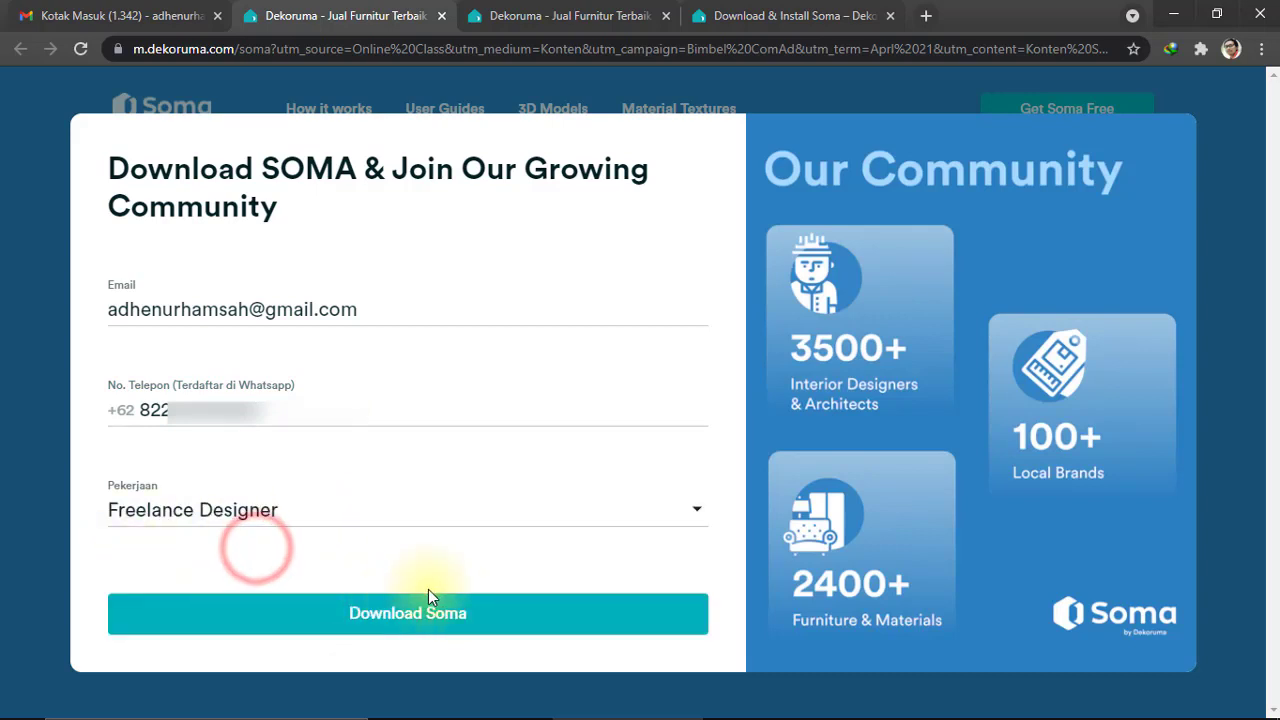
click(461, 617)
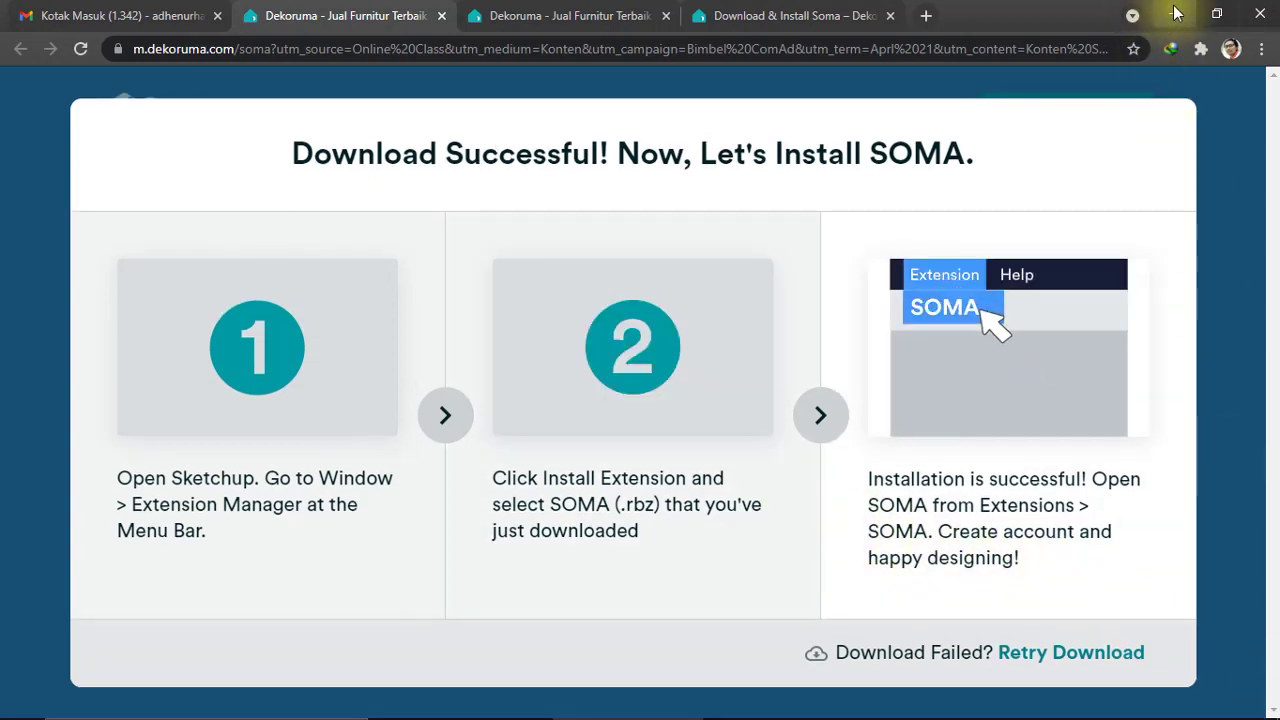
click(1175, 12)
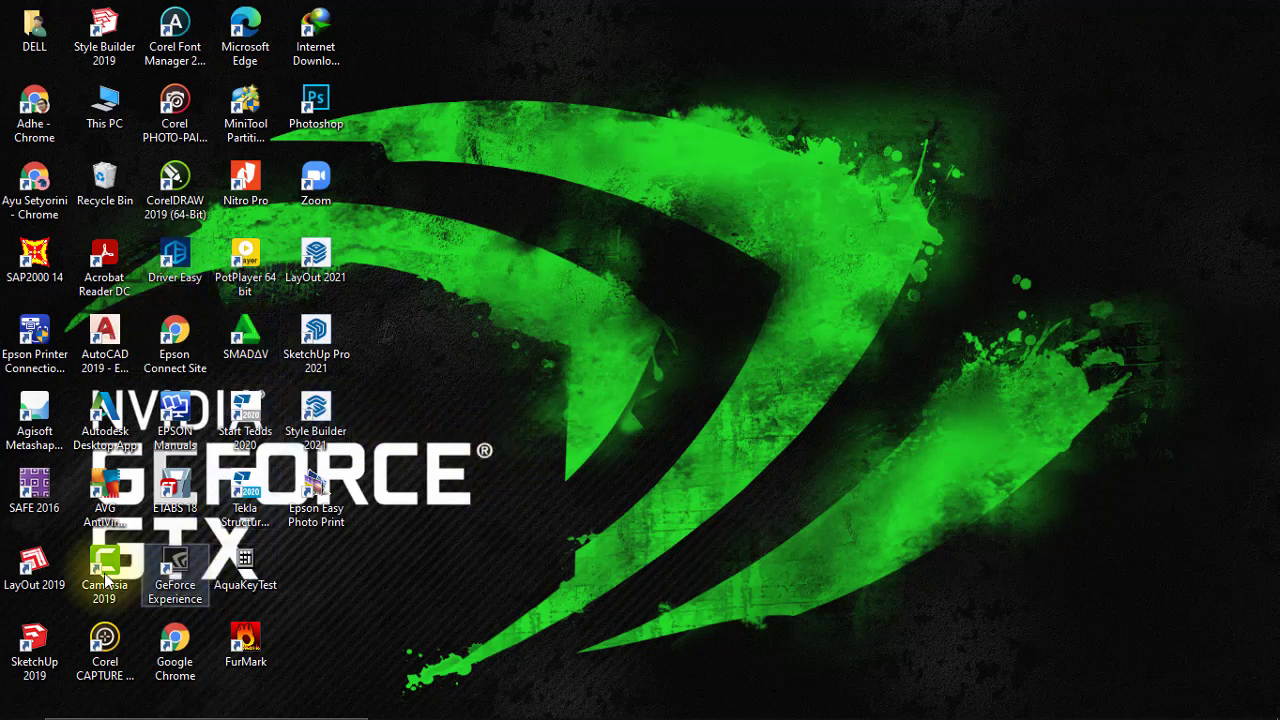
Step: Launch SketchUp 2019 and start a new model from the Architectural Millimeters template
double_click(52, 645)
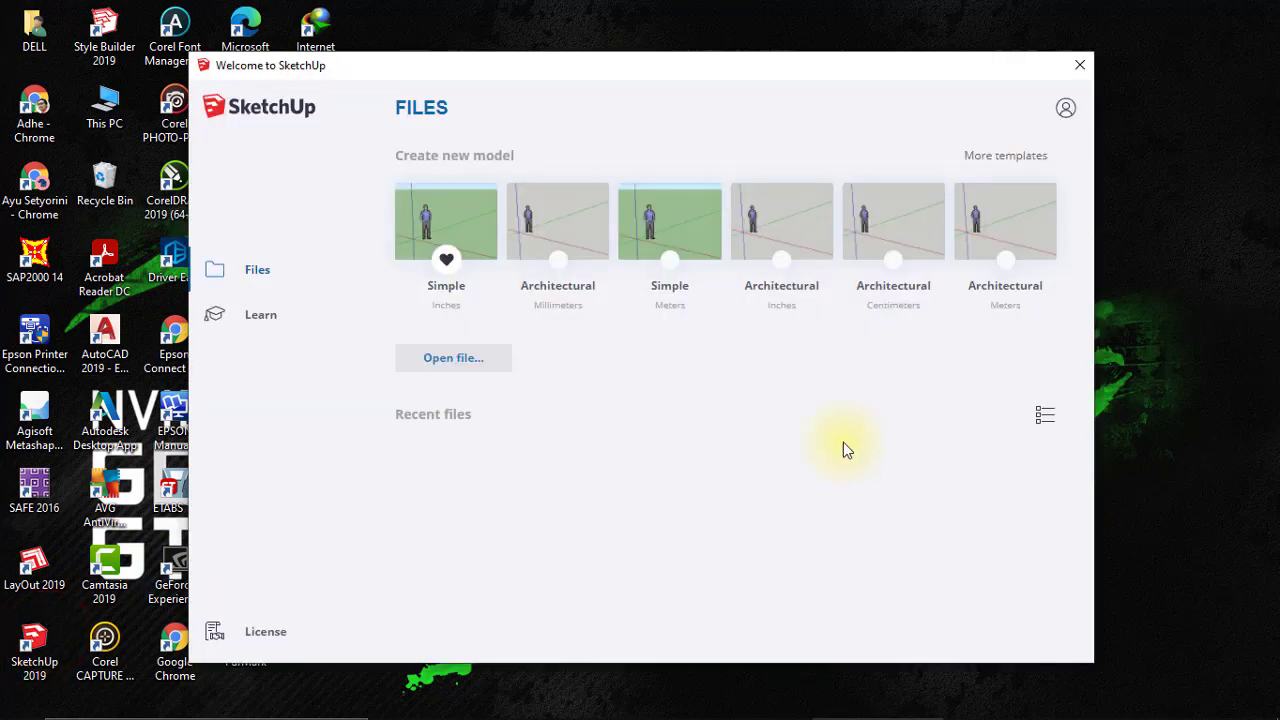
click(578, 224)
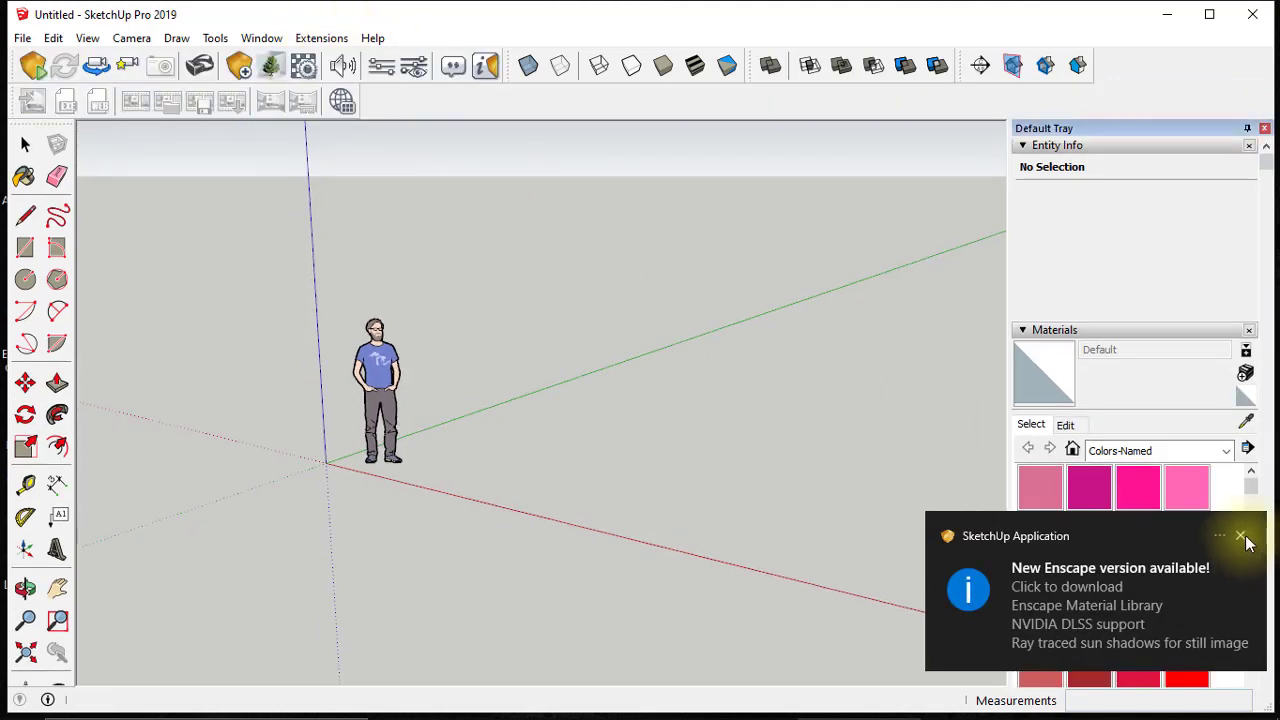
Step: Dismiss the Enscape version notice and choose Remind Me Later for the SketchUp update
click(1240, 535)
click(743, 428)
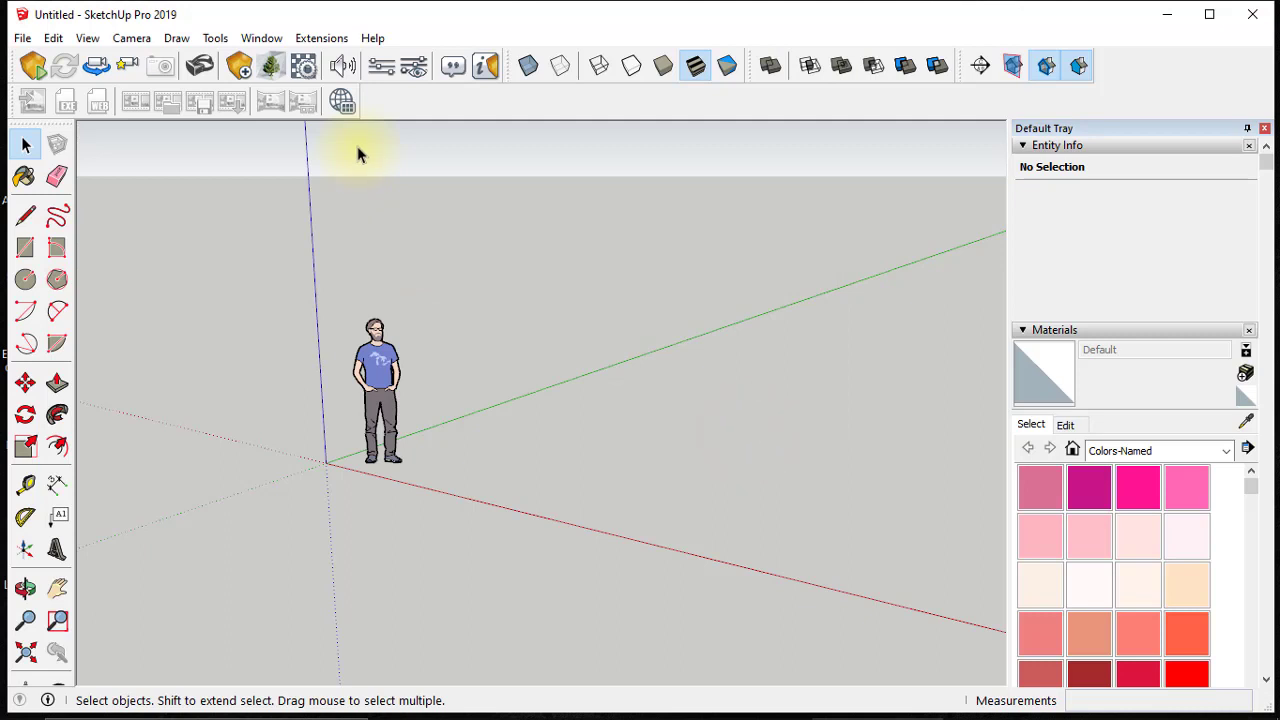
click(263, 40)
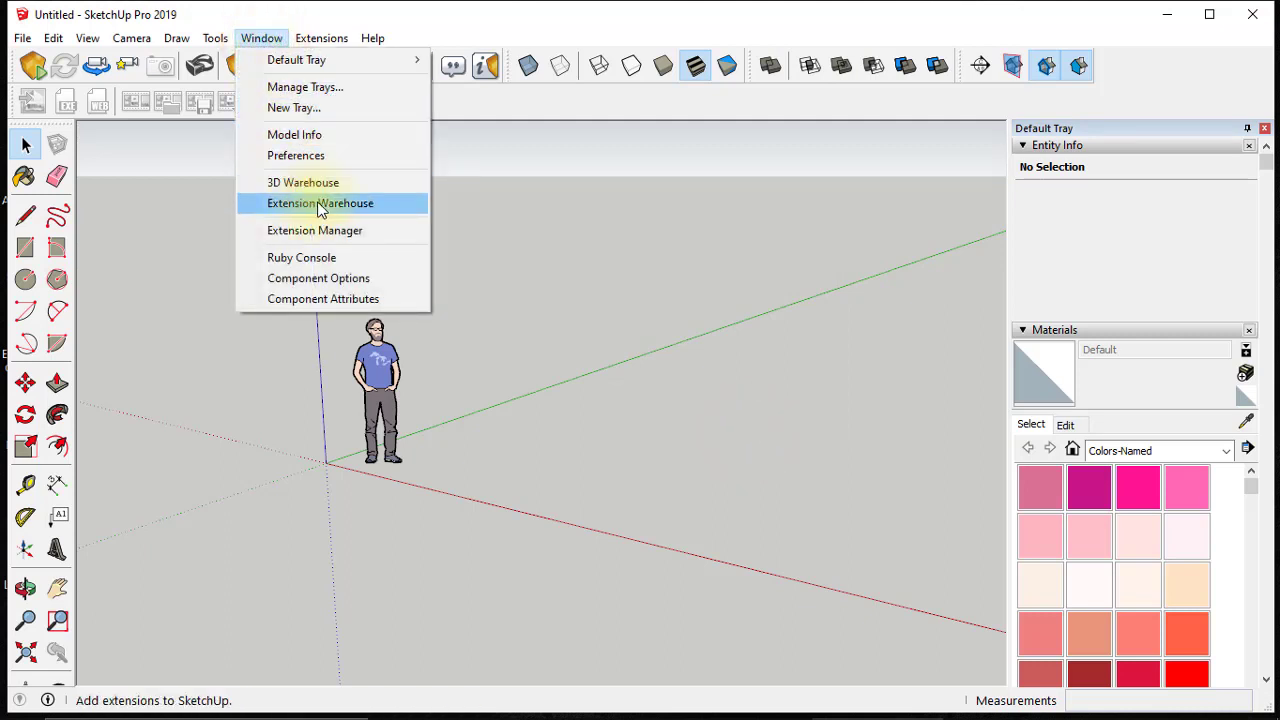
Step: Open Window > Extension Manager, move it aside, and start Install Extension to browse for .rbz files
click(370, 232)
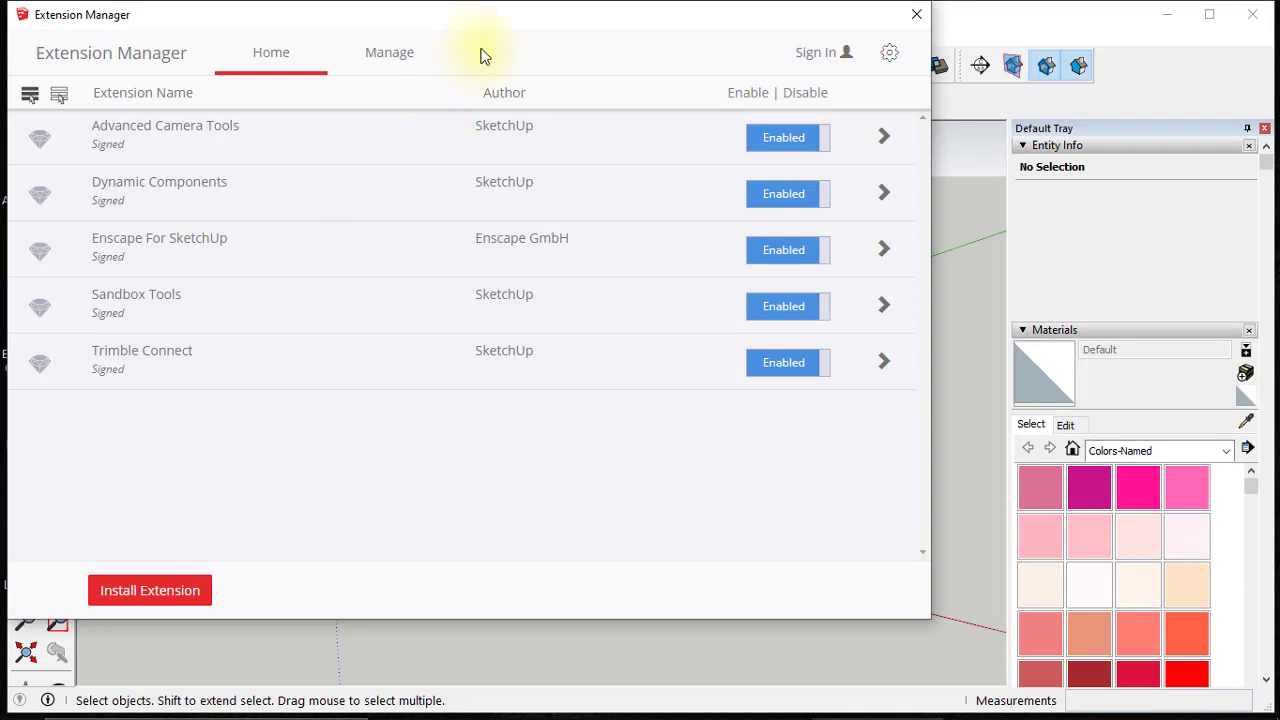
drag(486, 20, 612, 42)
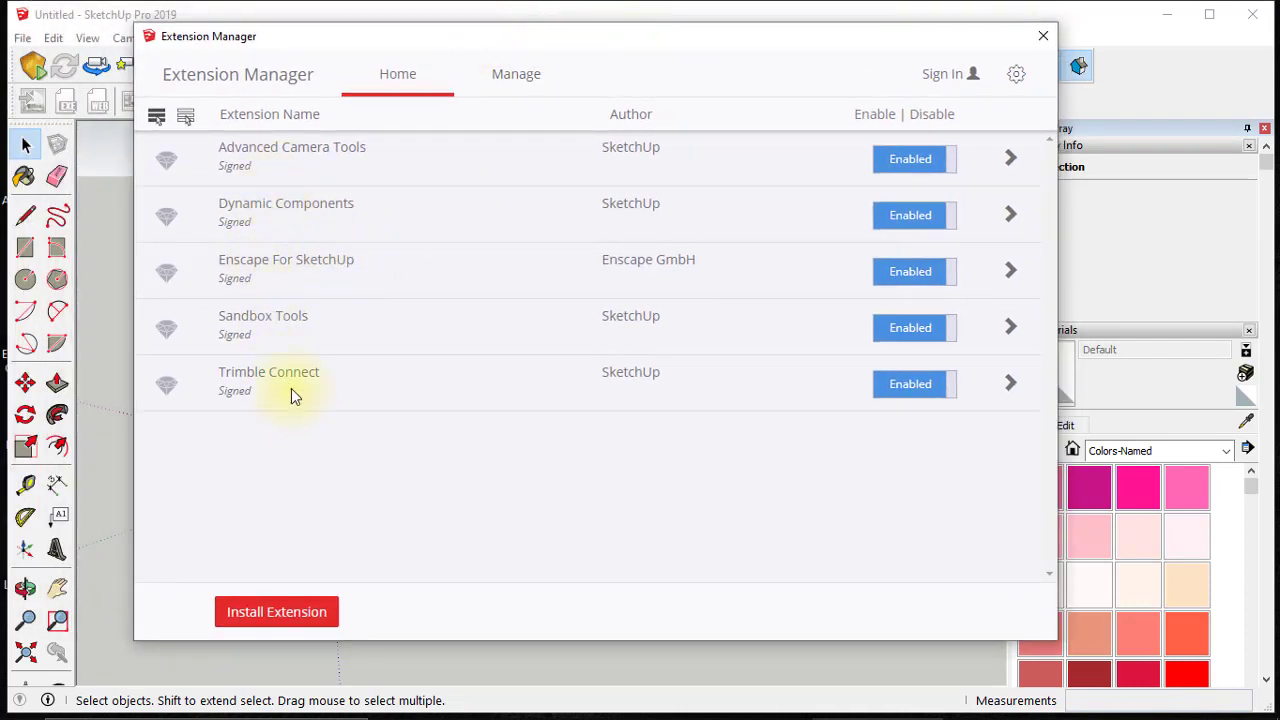
click(288, 612)
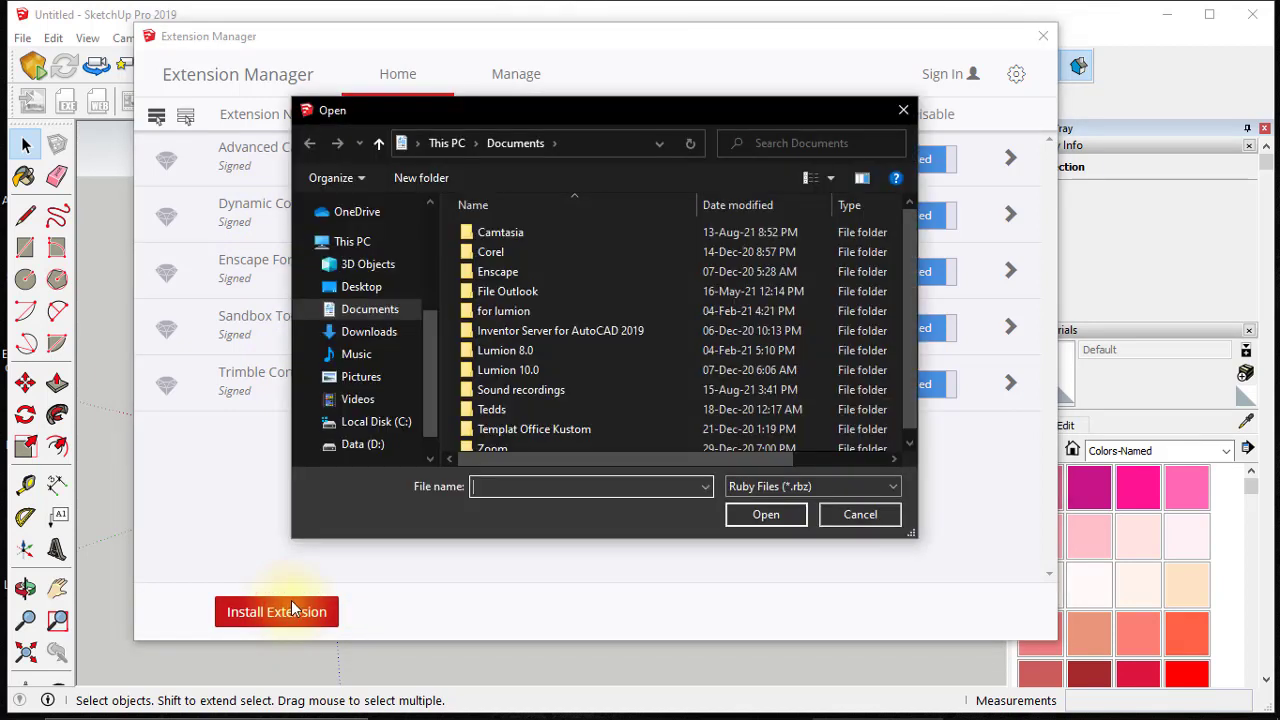
Step: Install the soma+1.3.3.rbz file from Downloads so SOMA by Dekoruma is enabled
drag(431, 340, 449, 250)
click(395, 264)
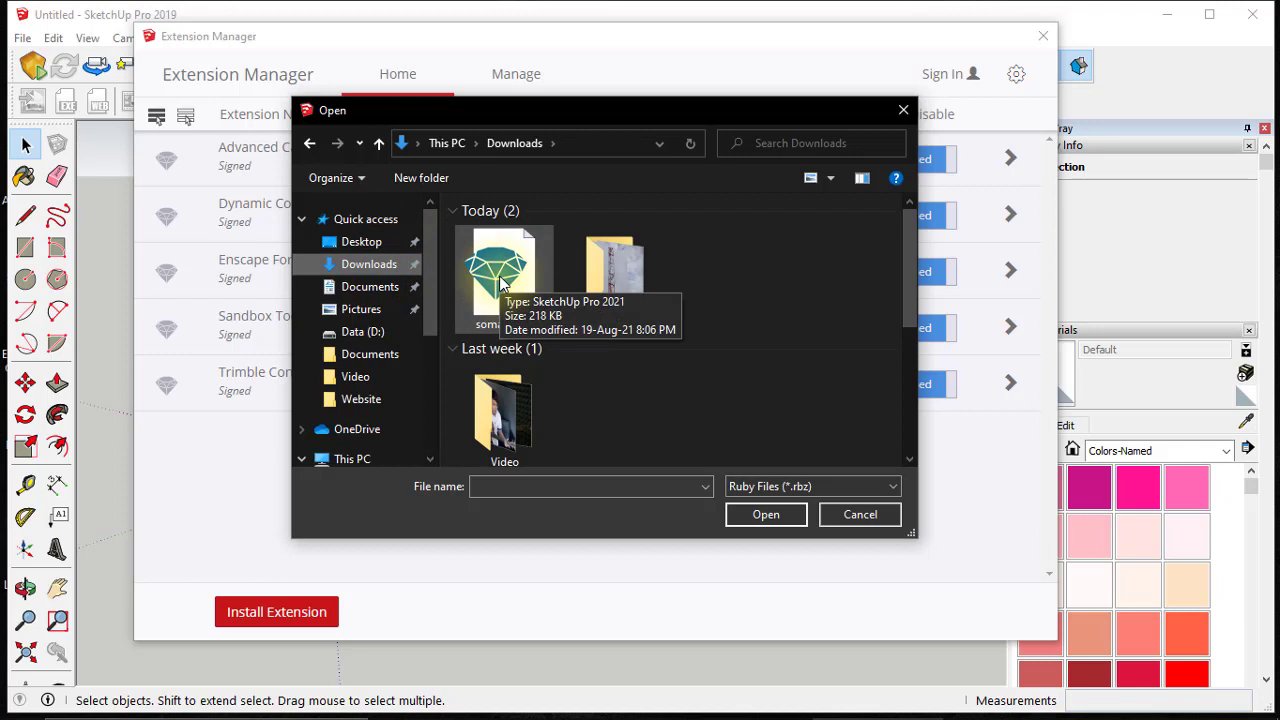
click(502, 285)
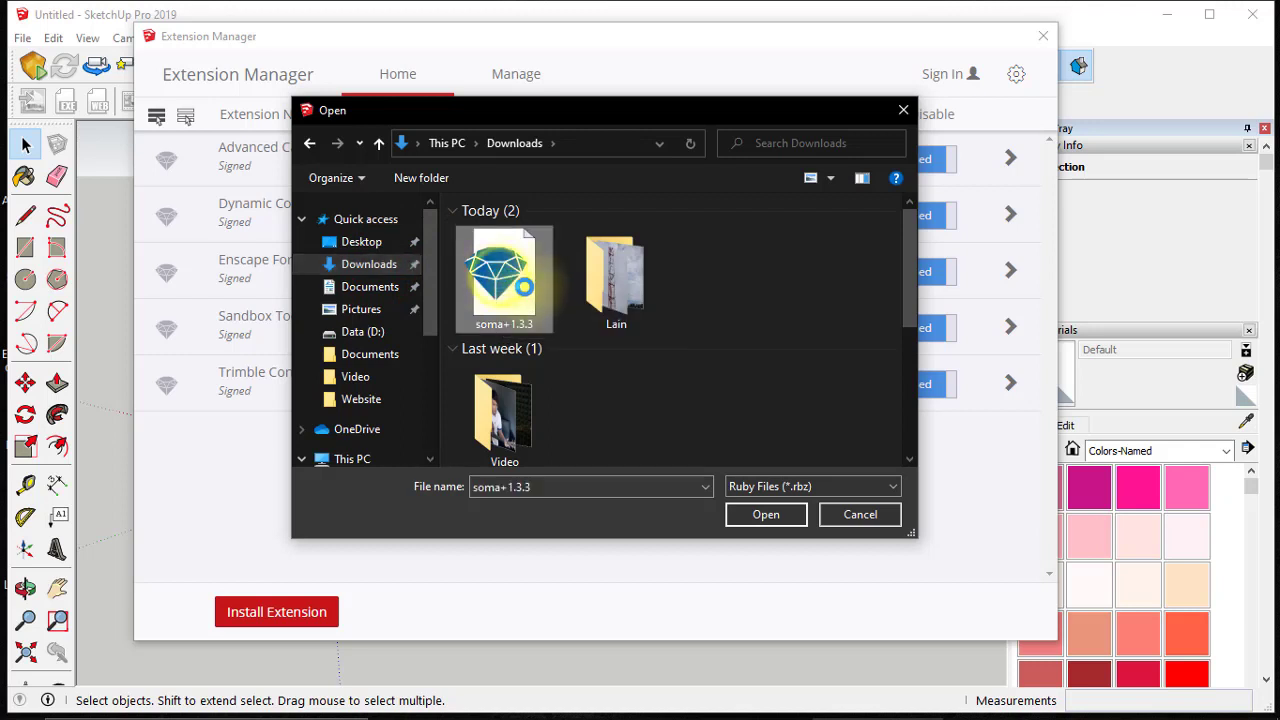
right_click(515, 288)
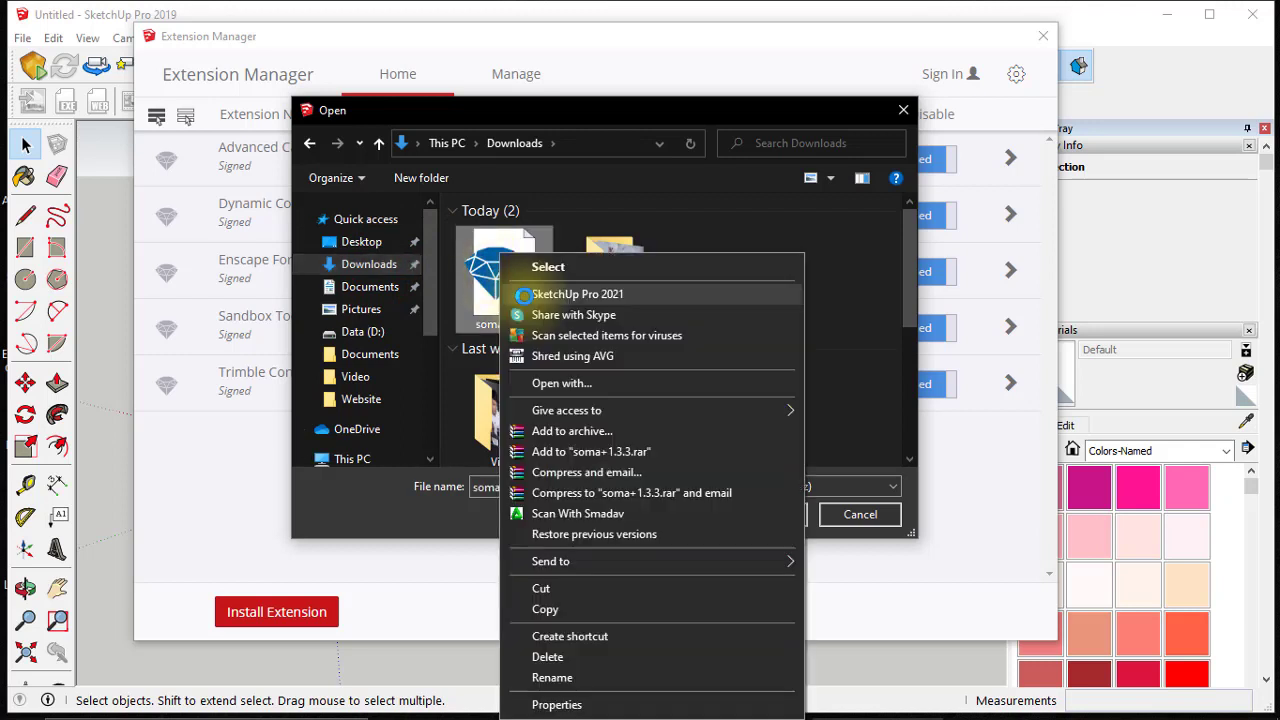
click(573, 690)
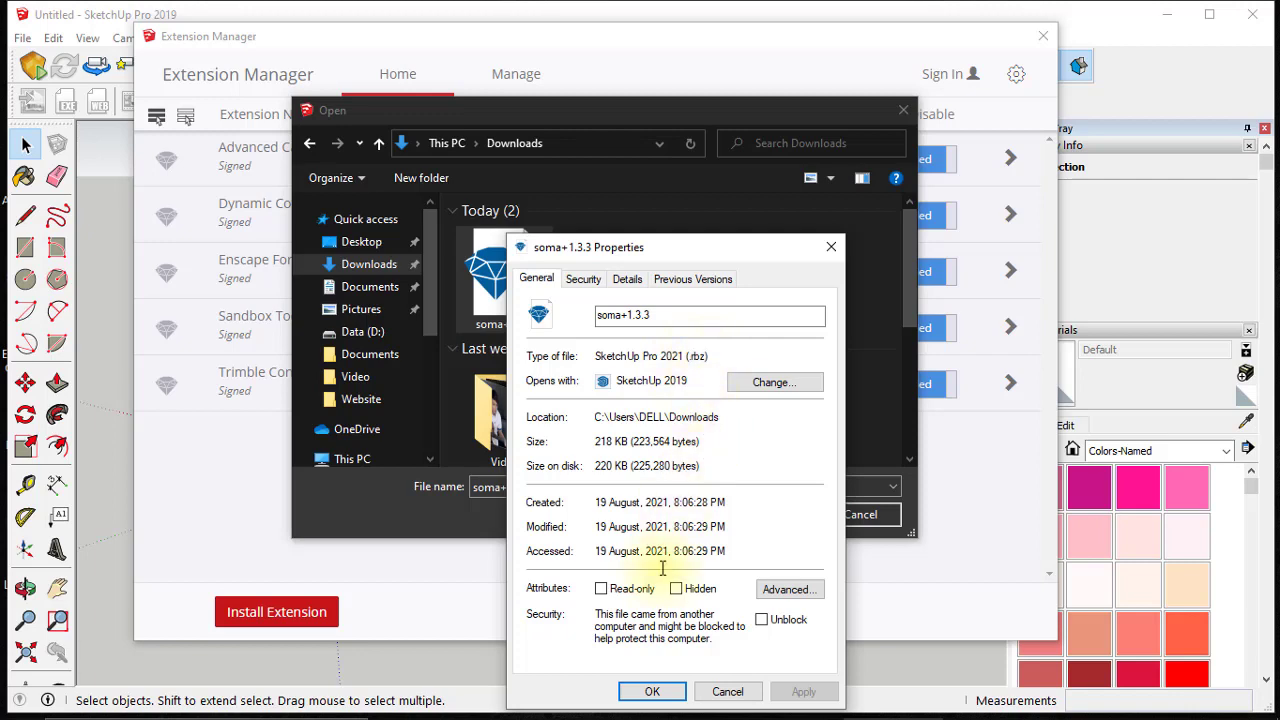
click(665, 690)
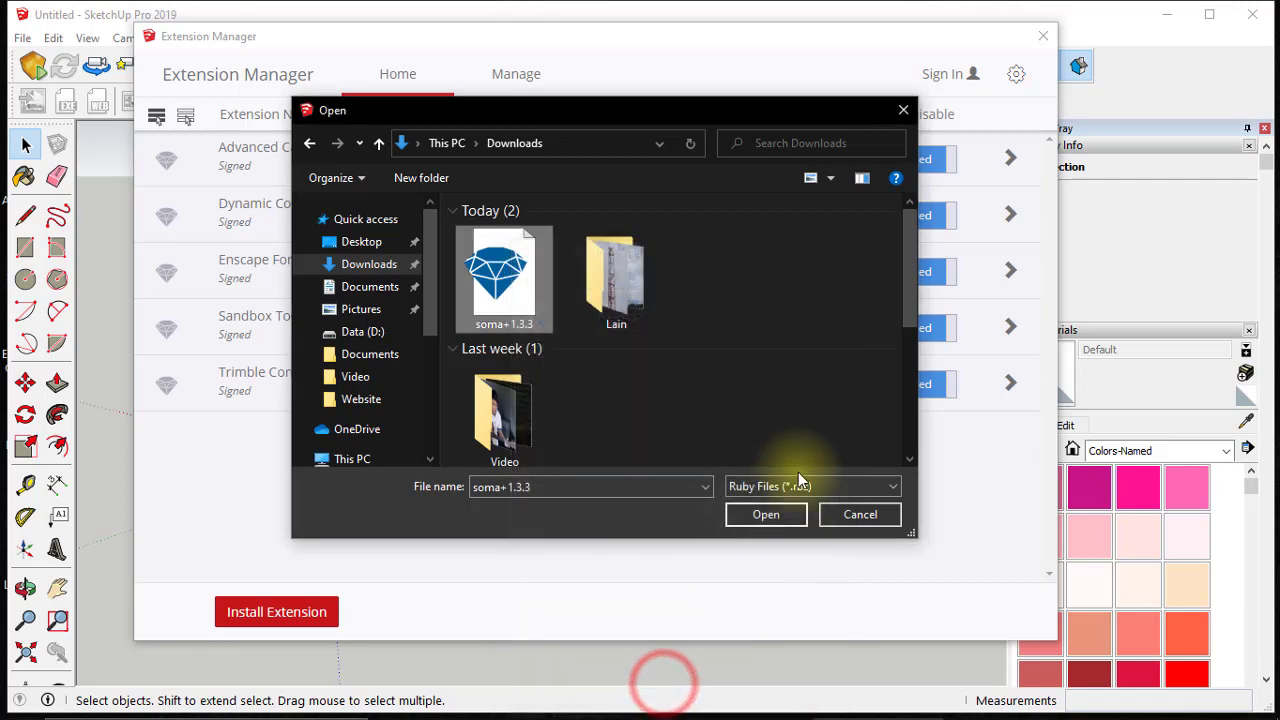
click(868, 487)
click(862, 486)
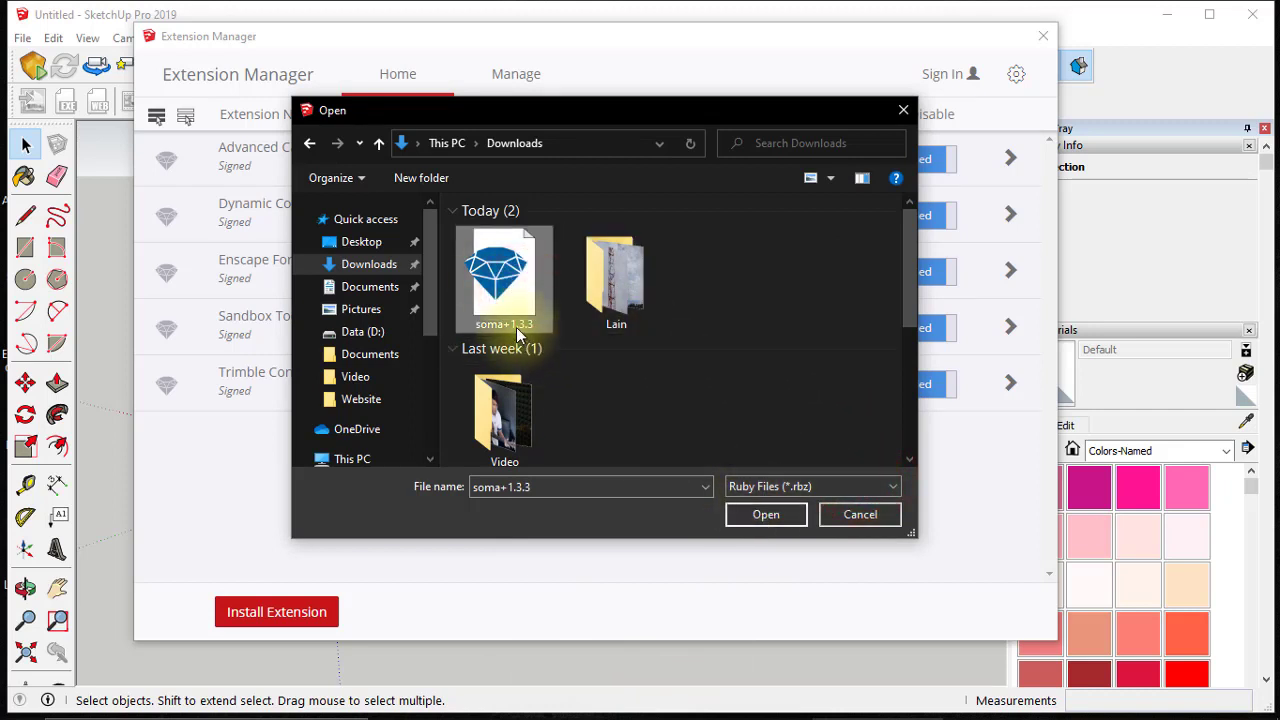
click(760, 515)
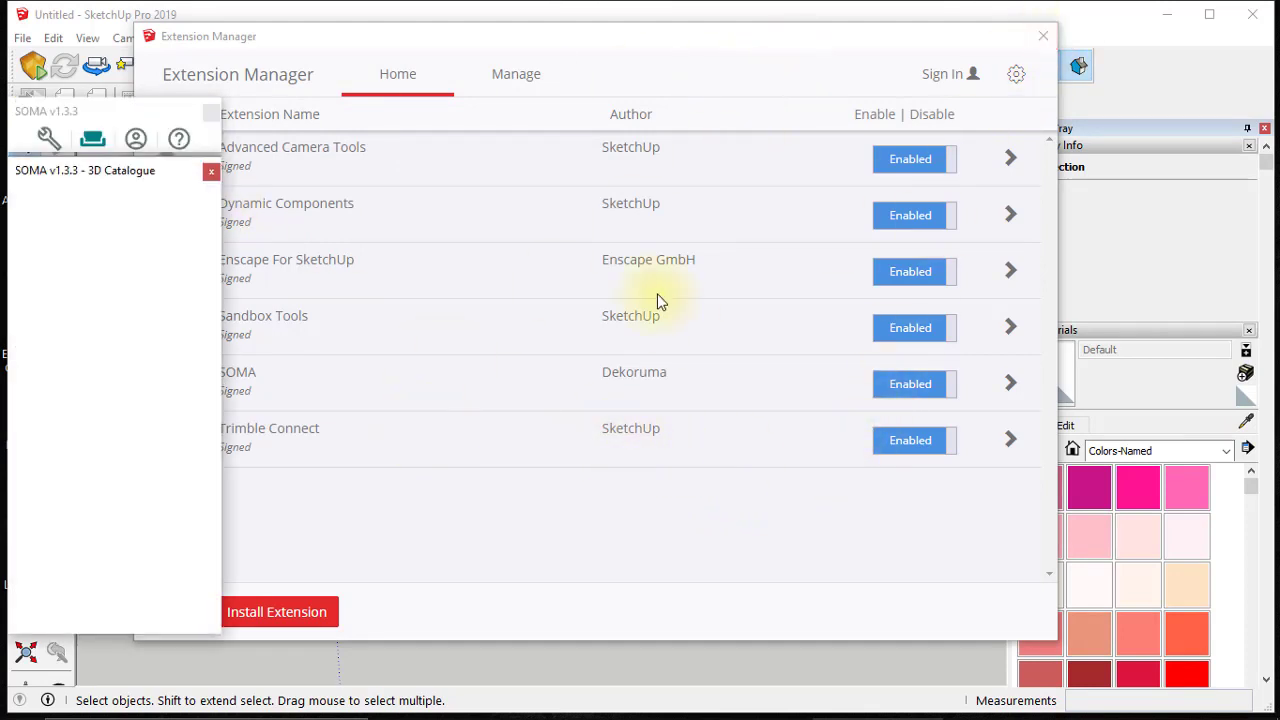
Step: Close the Extension Manager, reposition the SOMA toolbar, and scroll the catalogue to its sign-in buttons
drag(667, 60, 784, 40)
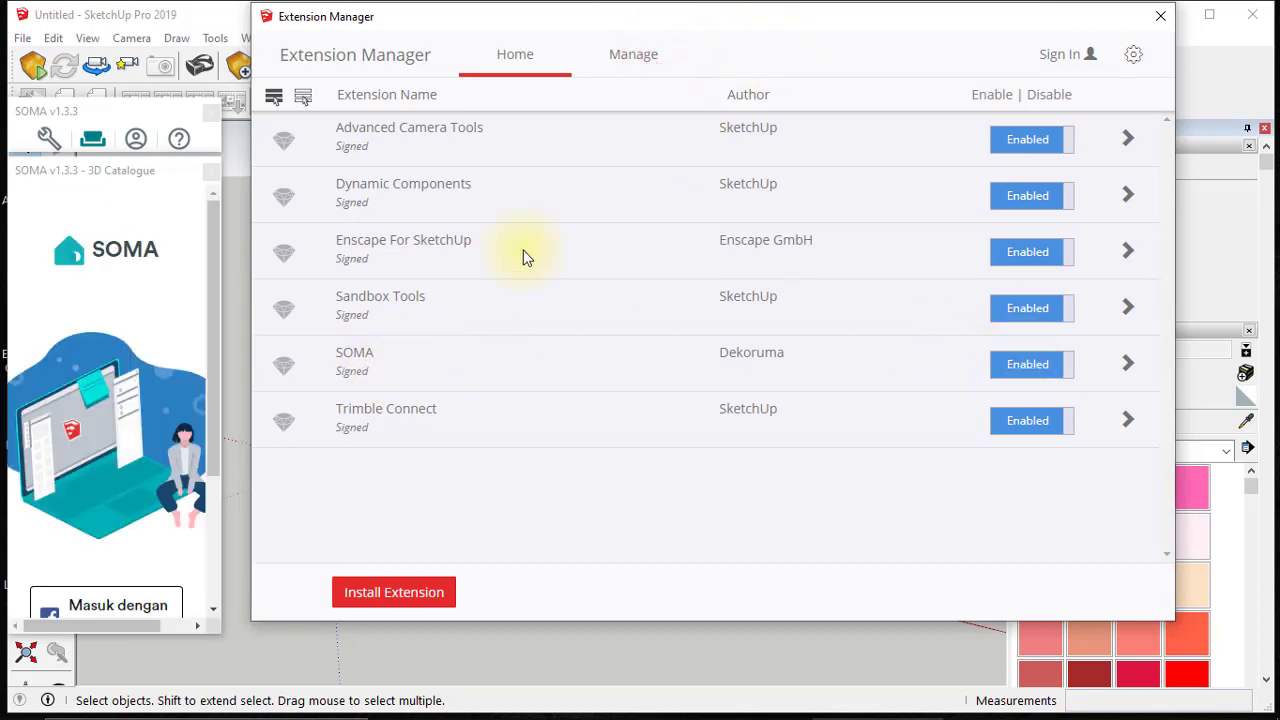
click(1159, 18)
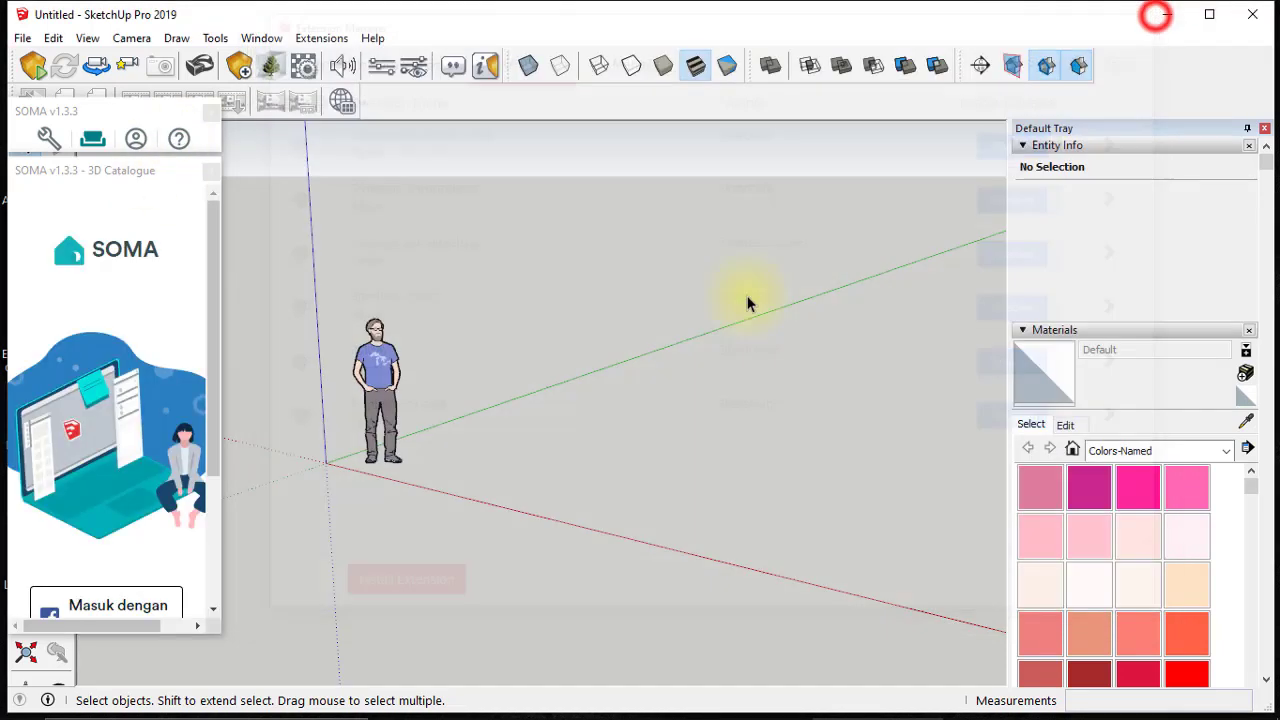
click(128, 110)
drag(133, 117, 390, 169)
scroll(188, 350, down, 3)
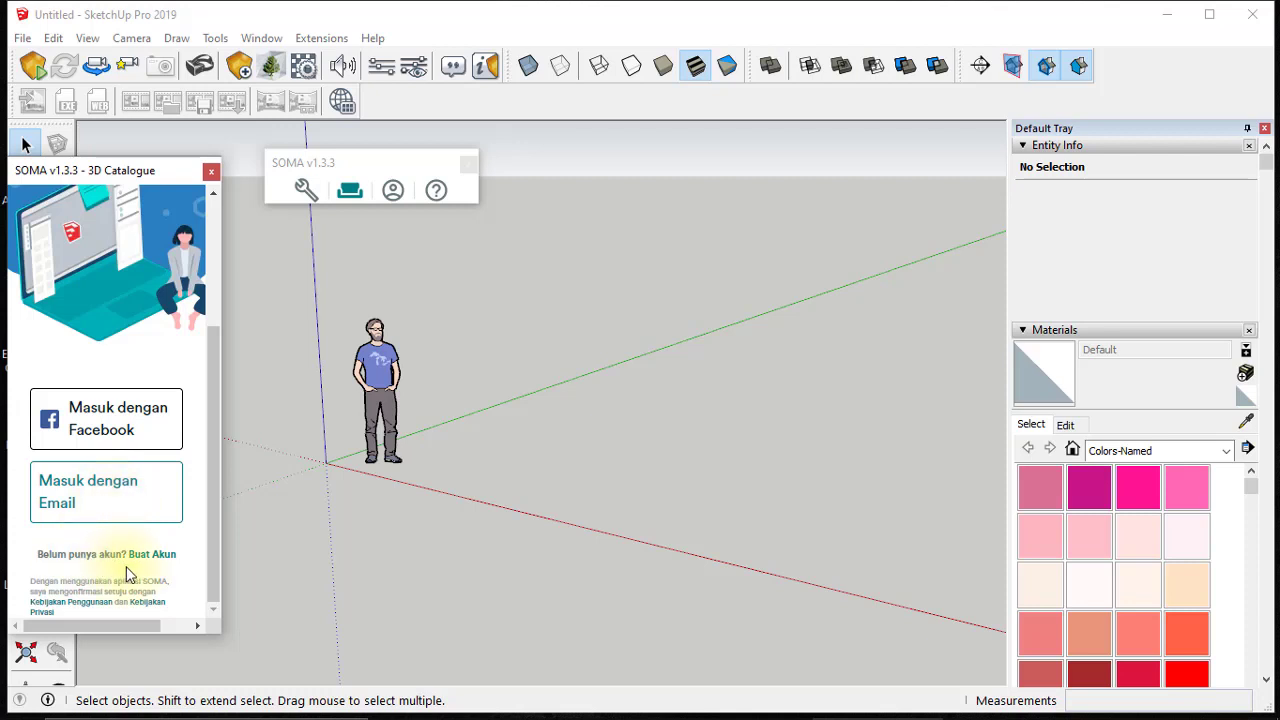
Step: Open the Buat Akun form and enter a name, an e-mail address and a password
click(153, 557)
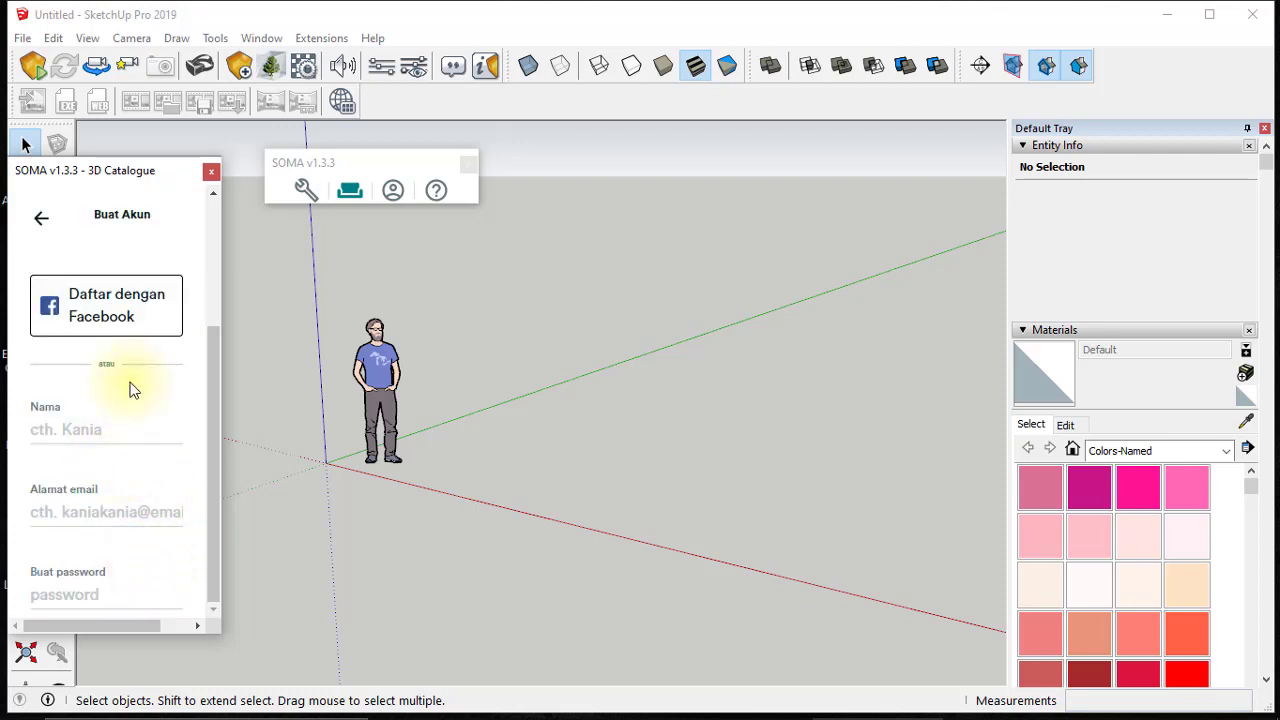
click(108, 428)
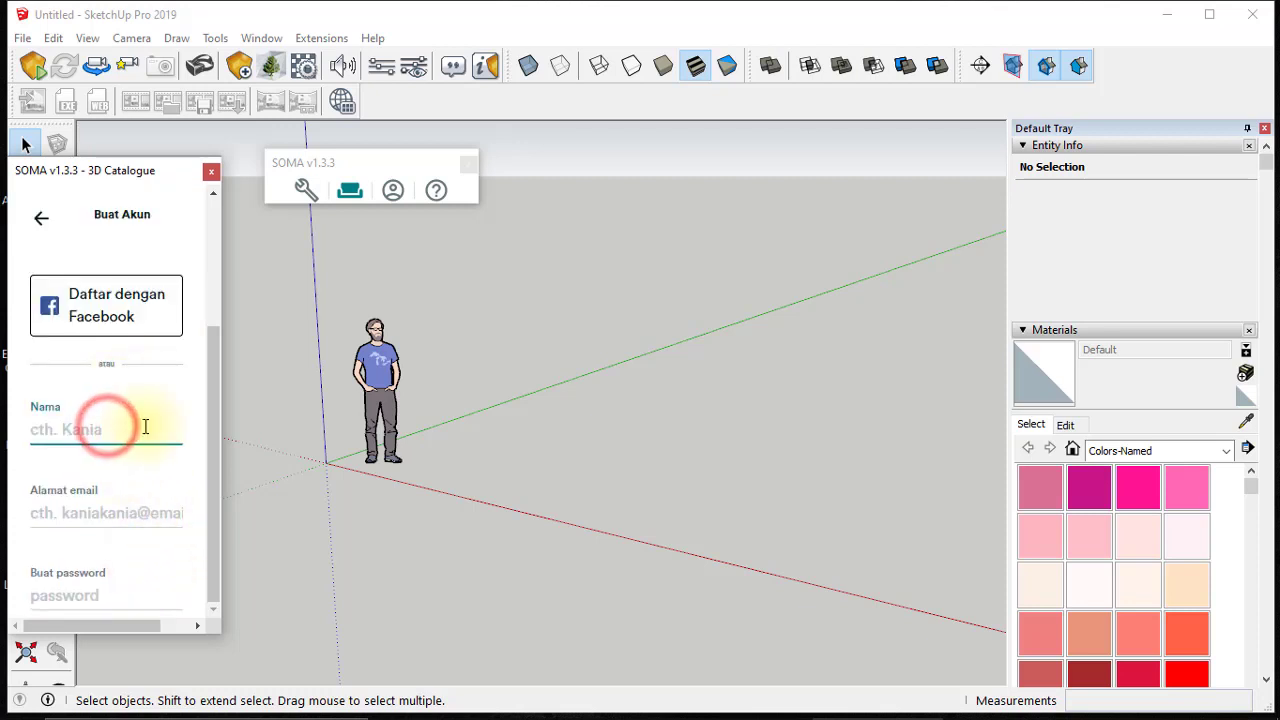
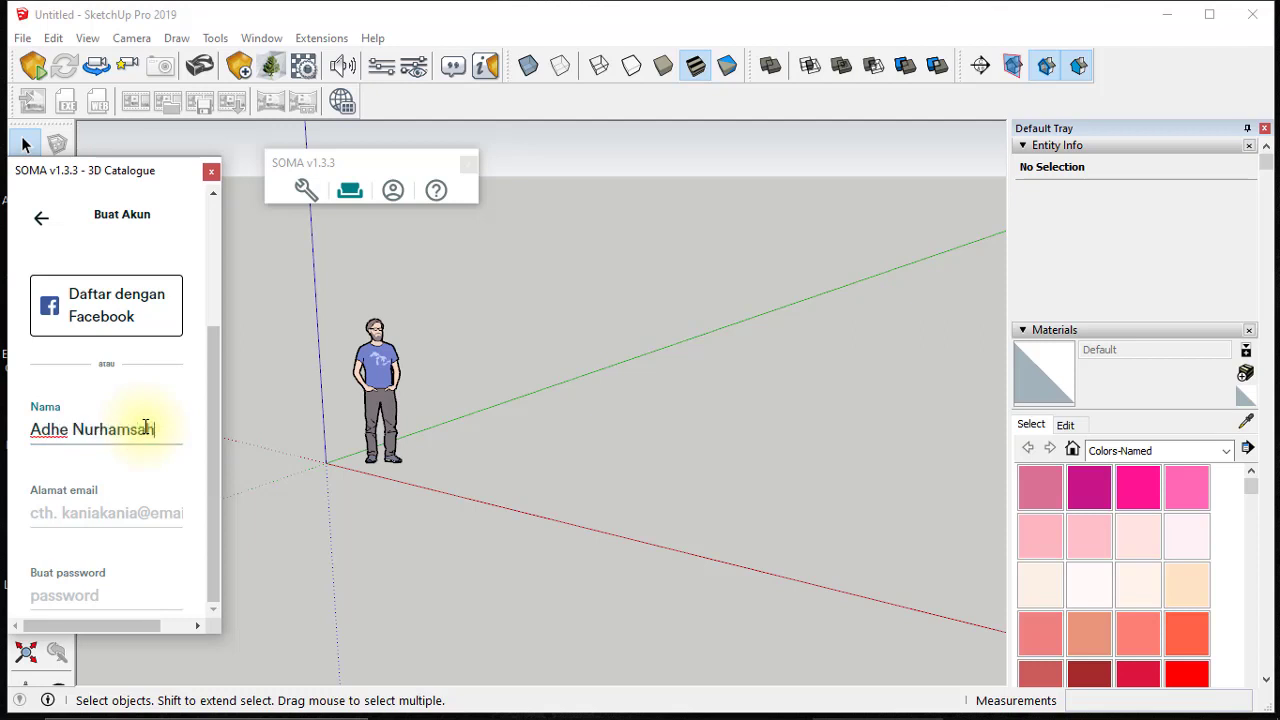
click(106, 514)
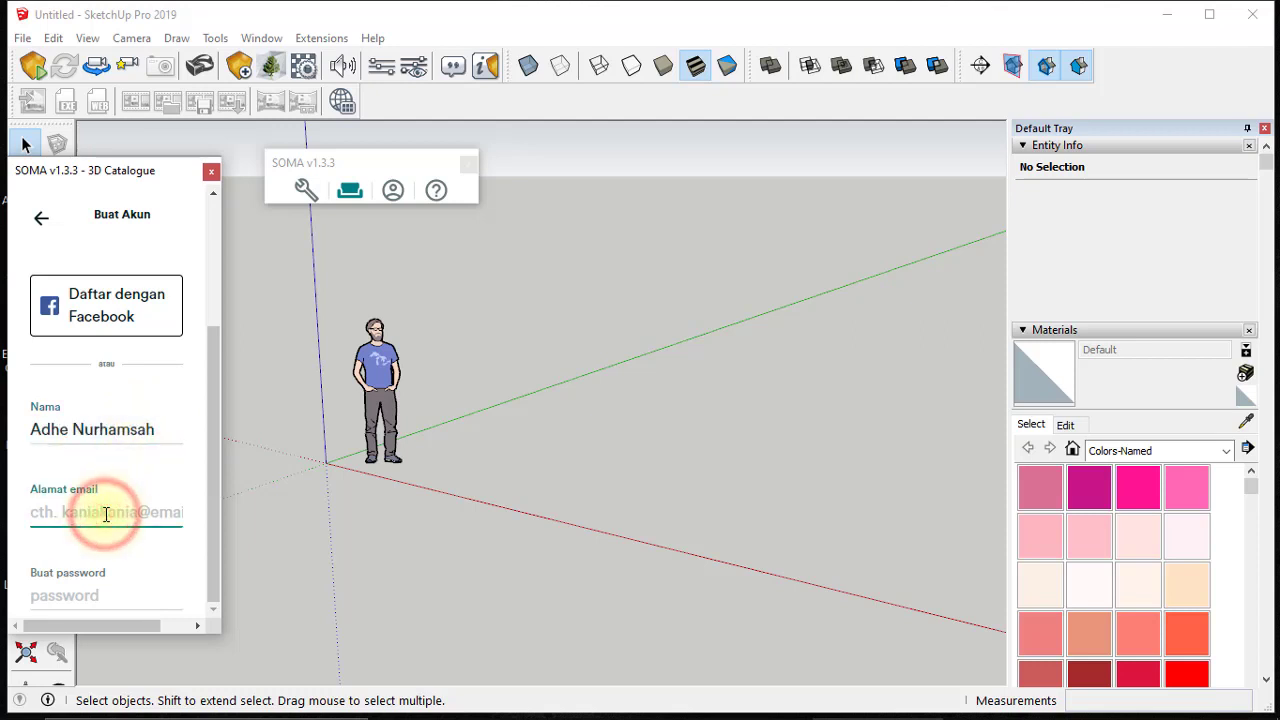
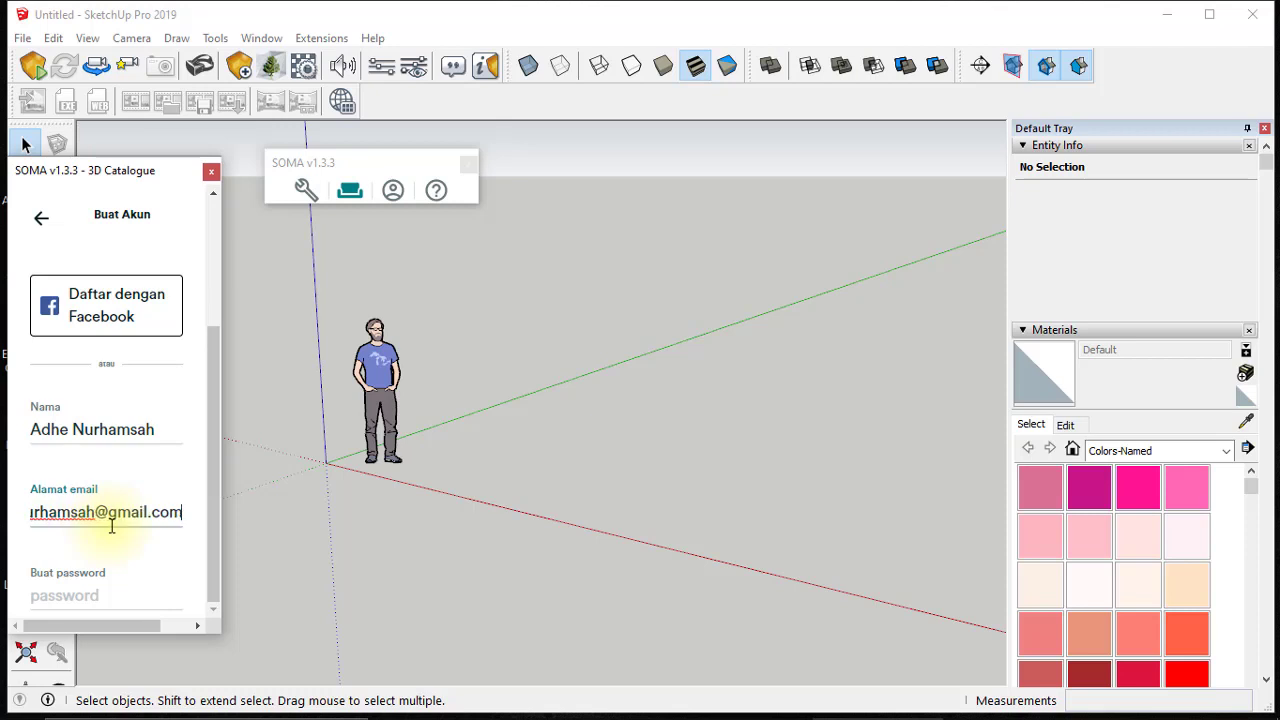
click(101, 591)
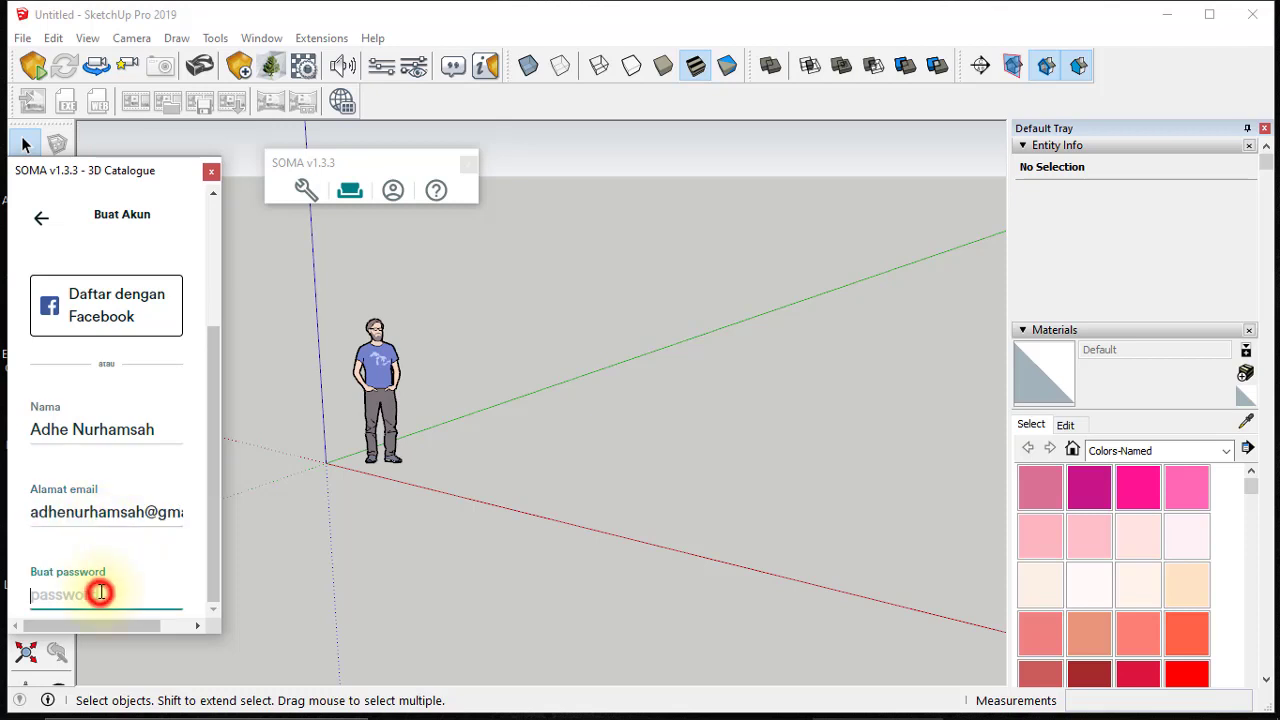
text(ad)
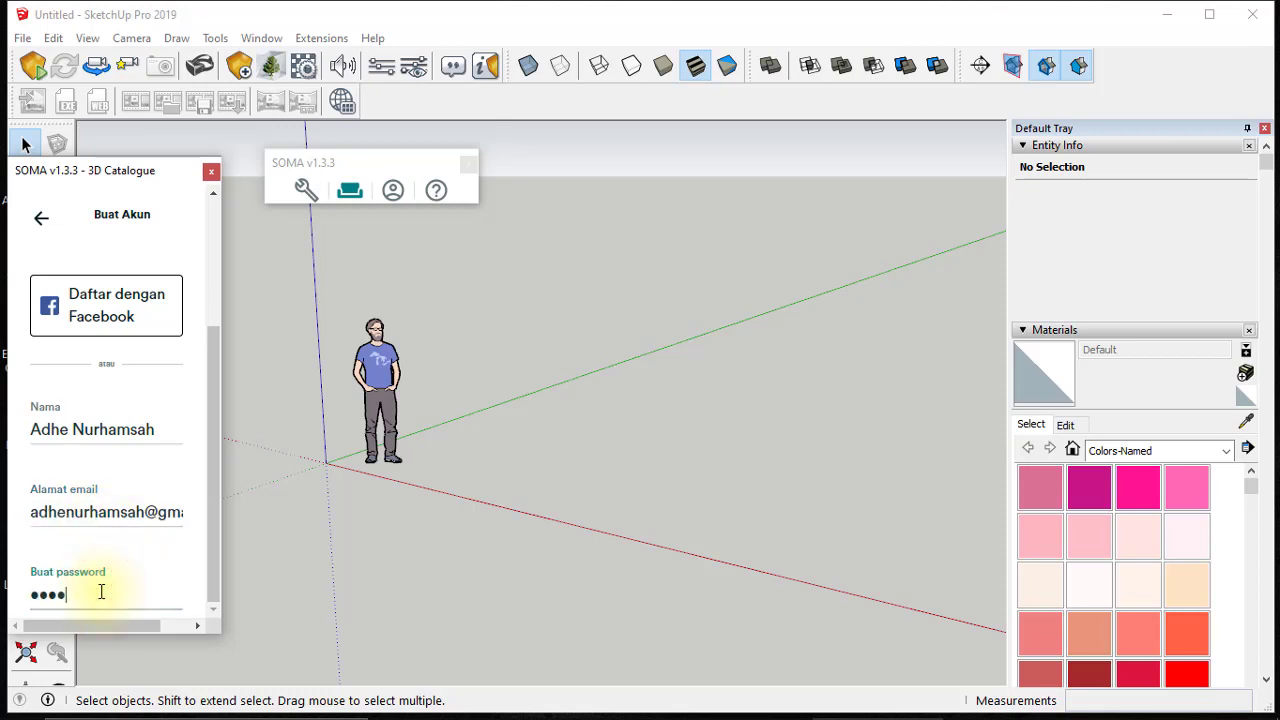
Step: Drag the SOMA catalogue panel's corner to enlarge it so the full e-mail shows
click(215, 567)
drag(150, 626, 180, 626)
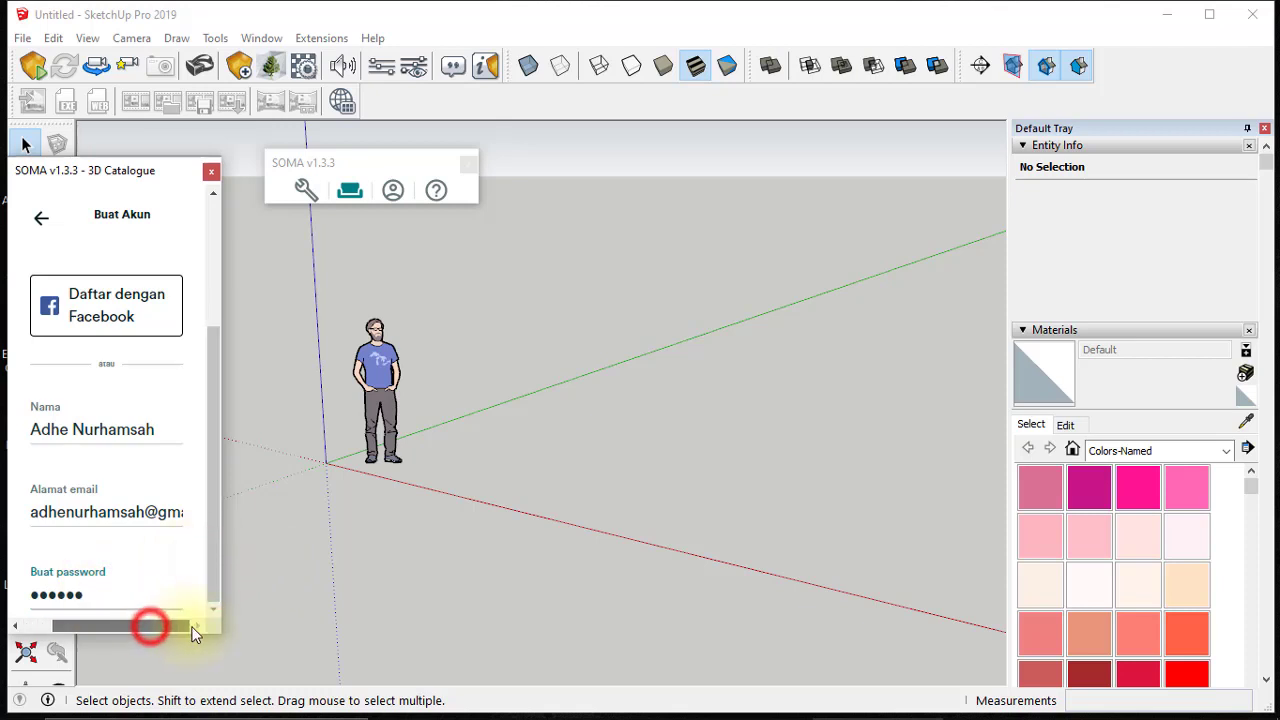
click(210, 550)
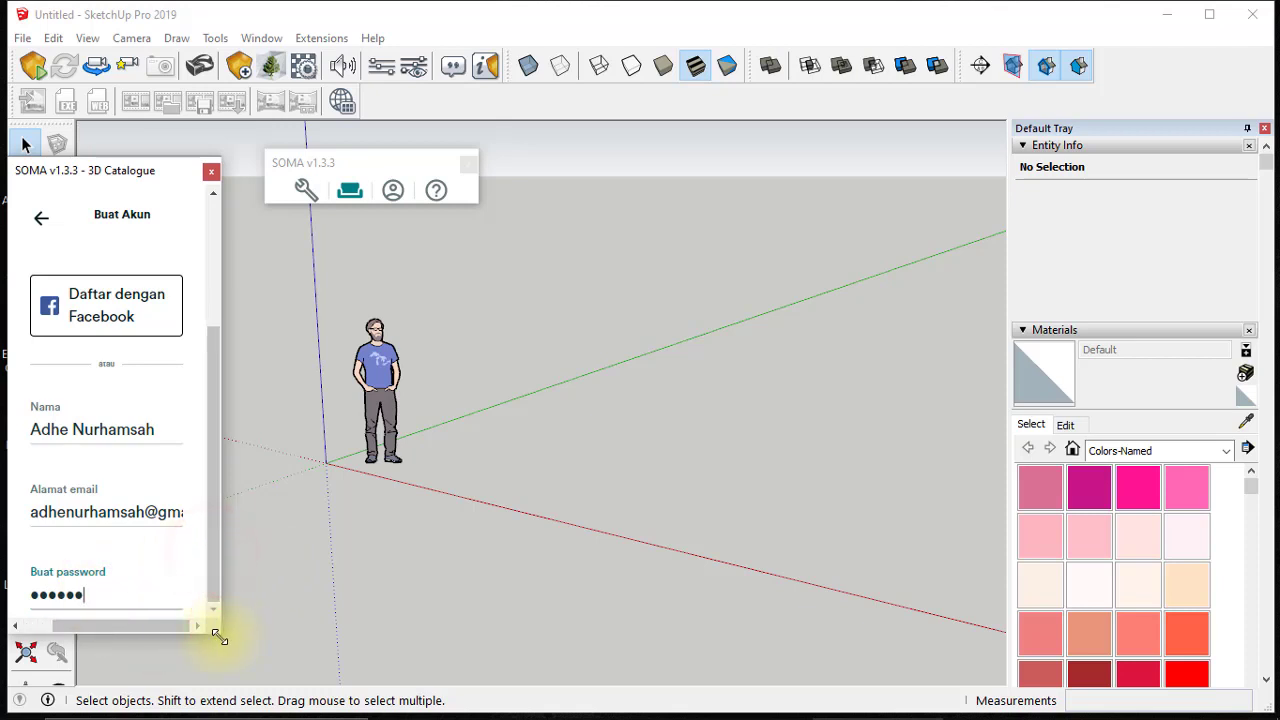
drag(218, 634, 309, 684)
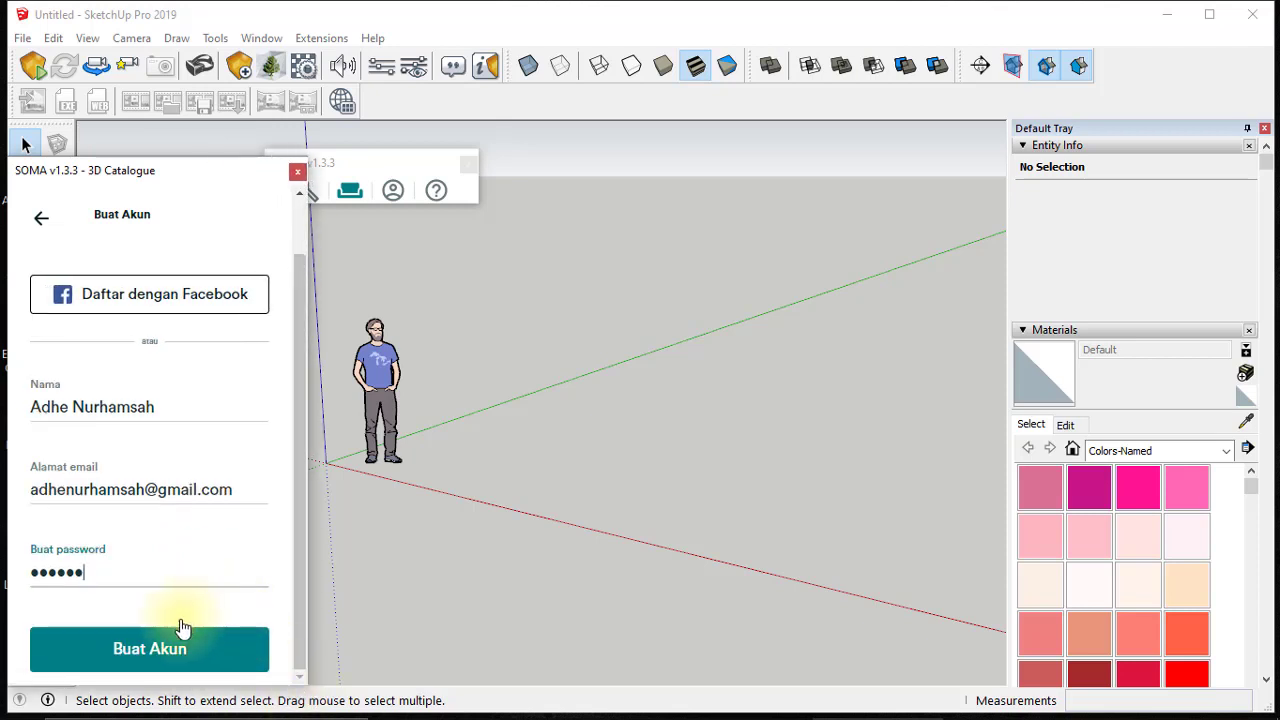
Step: Submit the account registration, move the SOMA toolbar aside, and view the Material categories
click(150, 646)
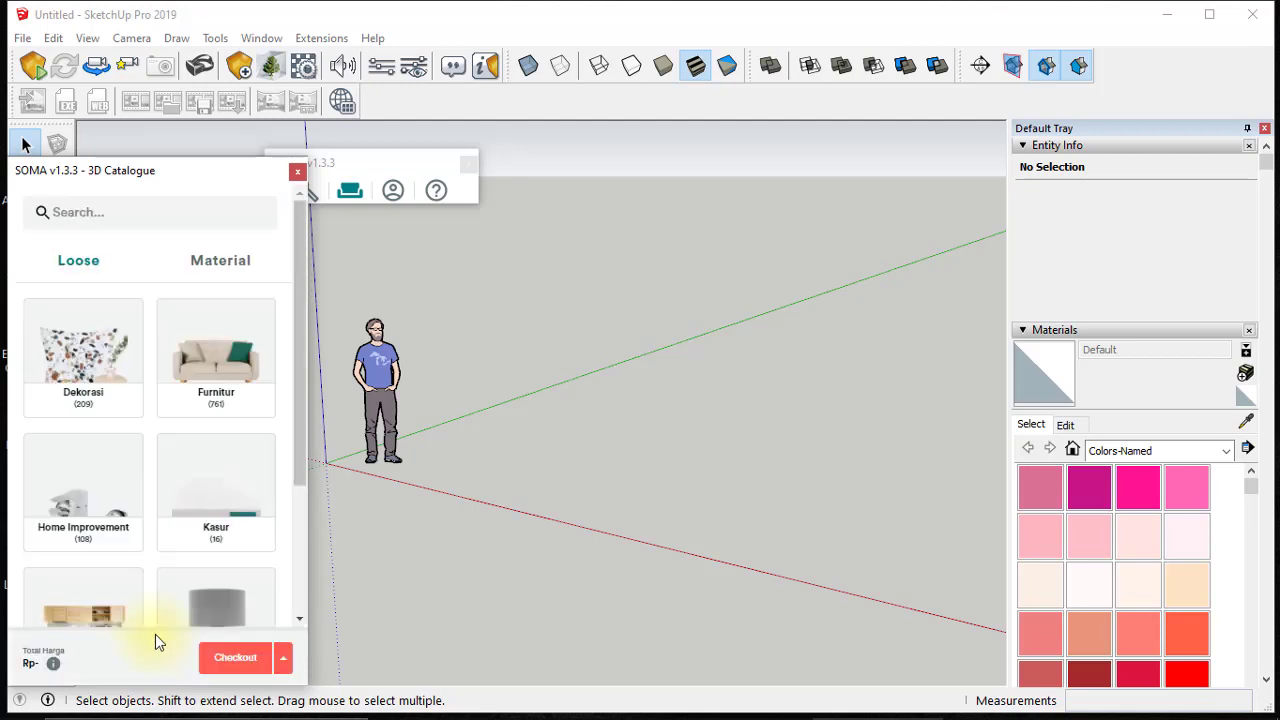
mouse_move(360, 160)
mouse_down()
mouse_move(611, 86)
mouse_move(1049, 54)
mouse_move(931, 86)
mouse_move(953, 98)
mouse_up()
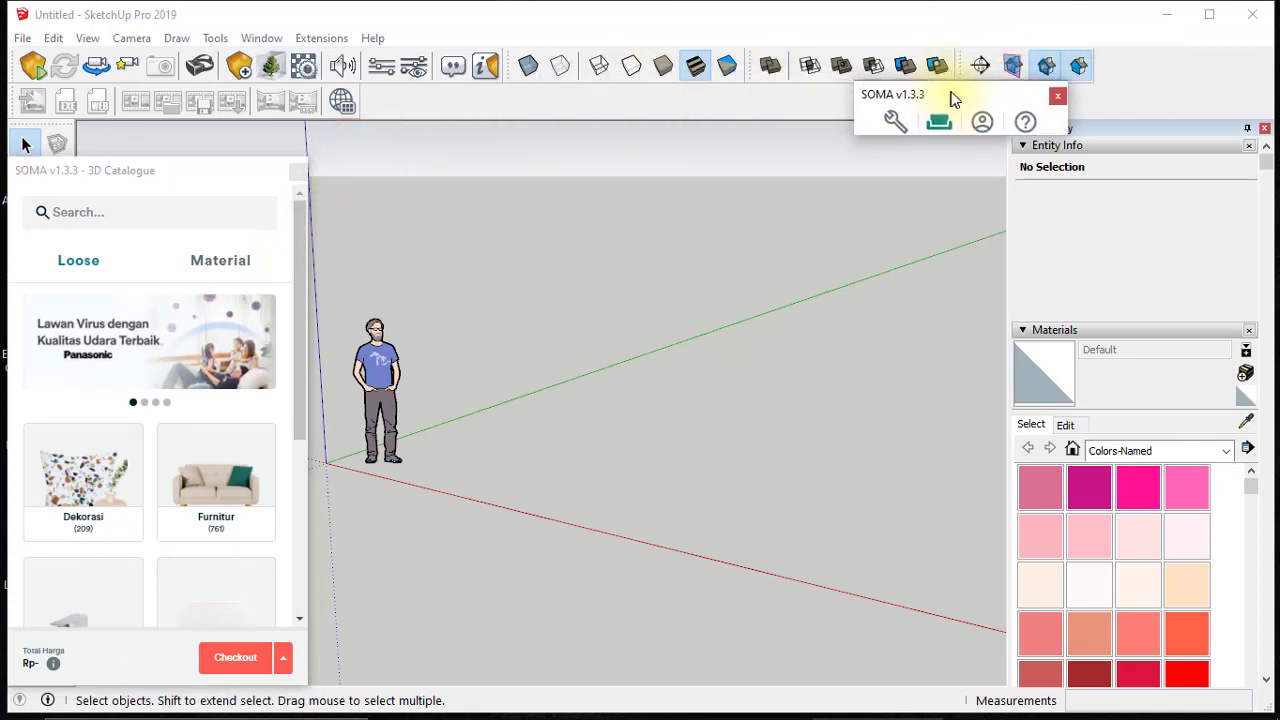
click(214, 266)
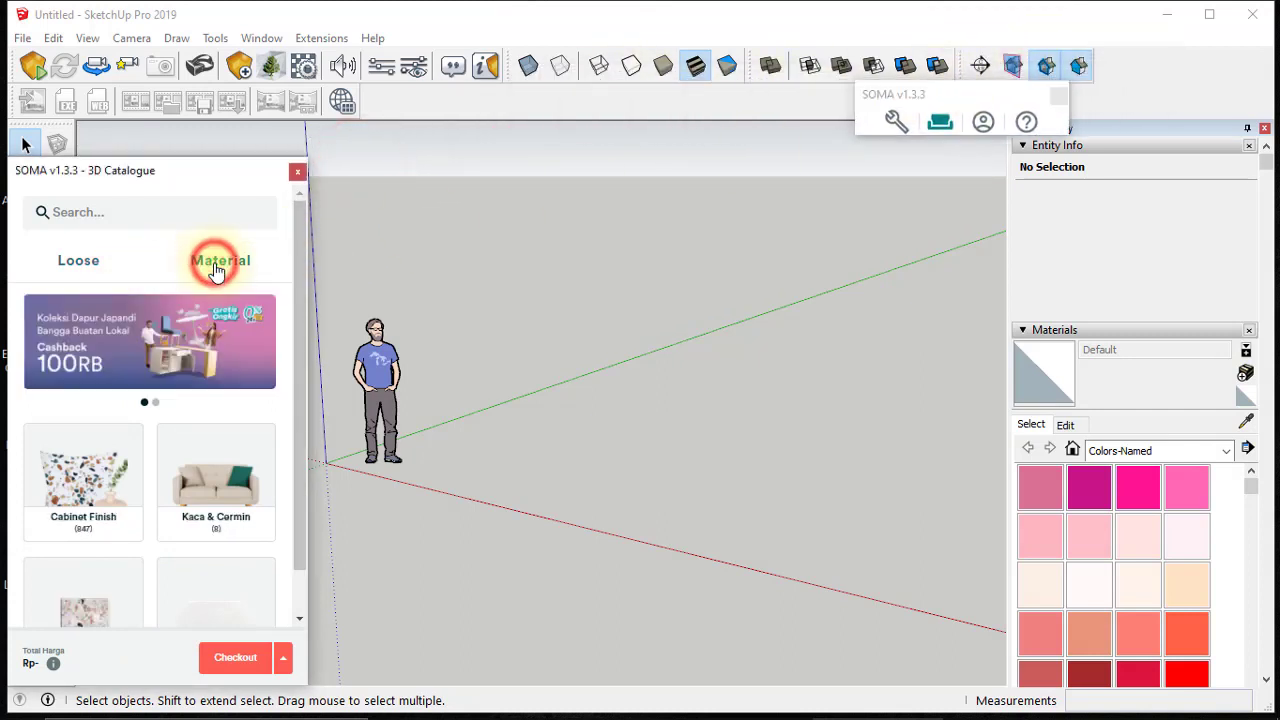
scroll(216, 268, down, 1)
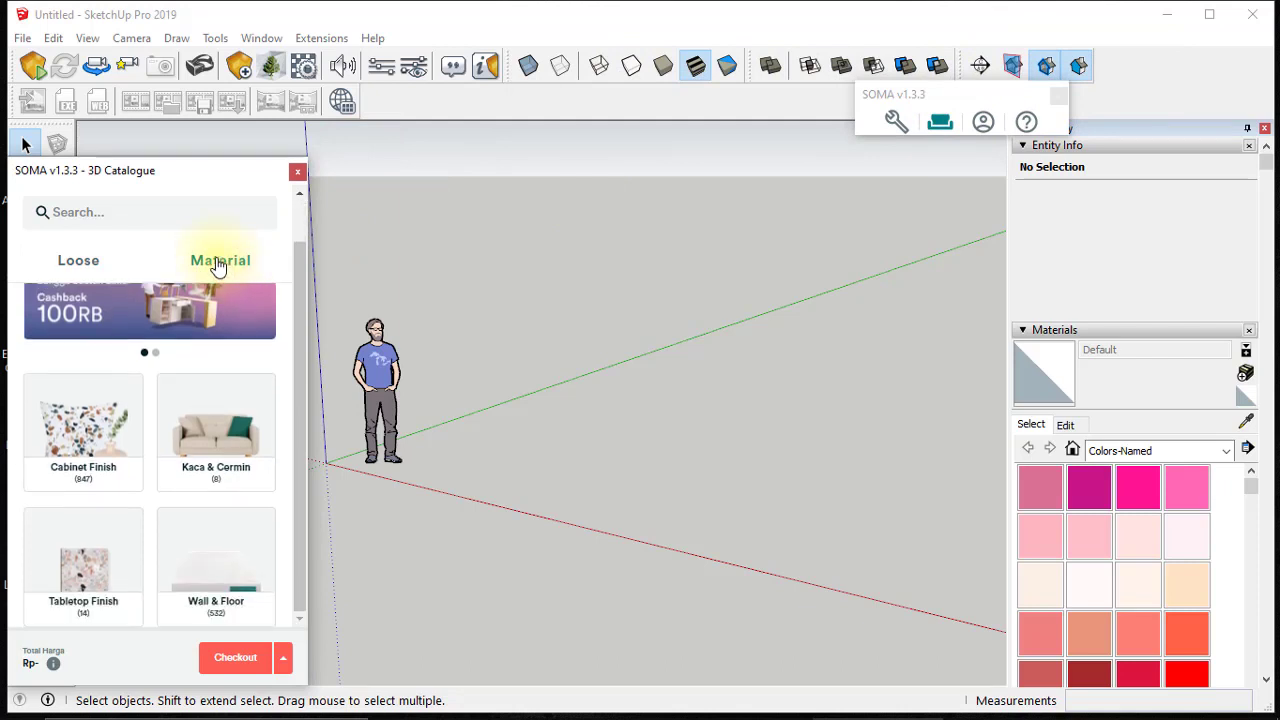
click(216, 262)
click(213, 260)
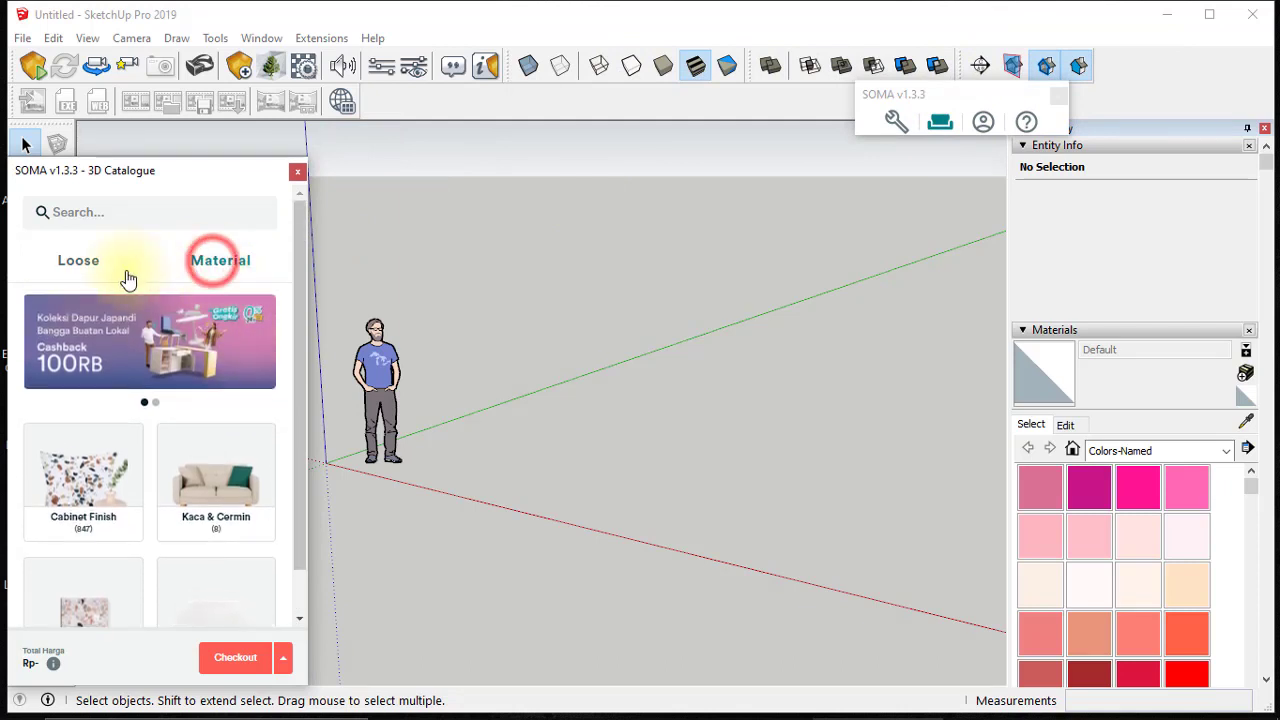
click(210, 262)
scroll(252, 443, down, 1)
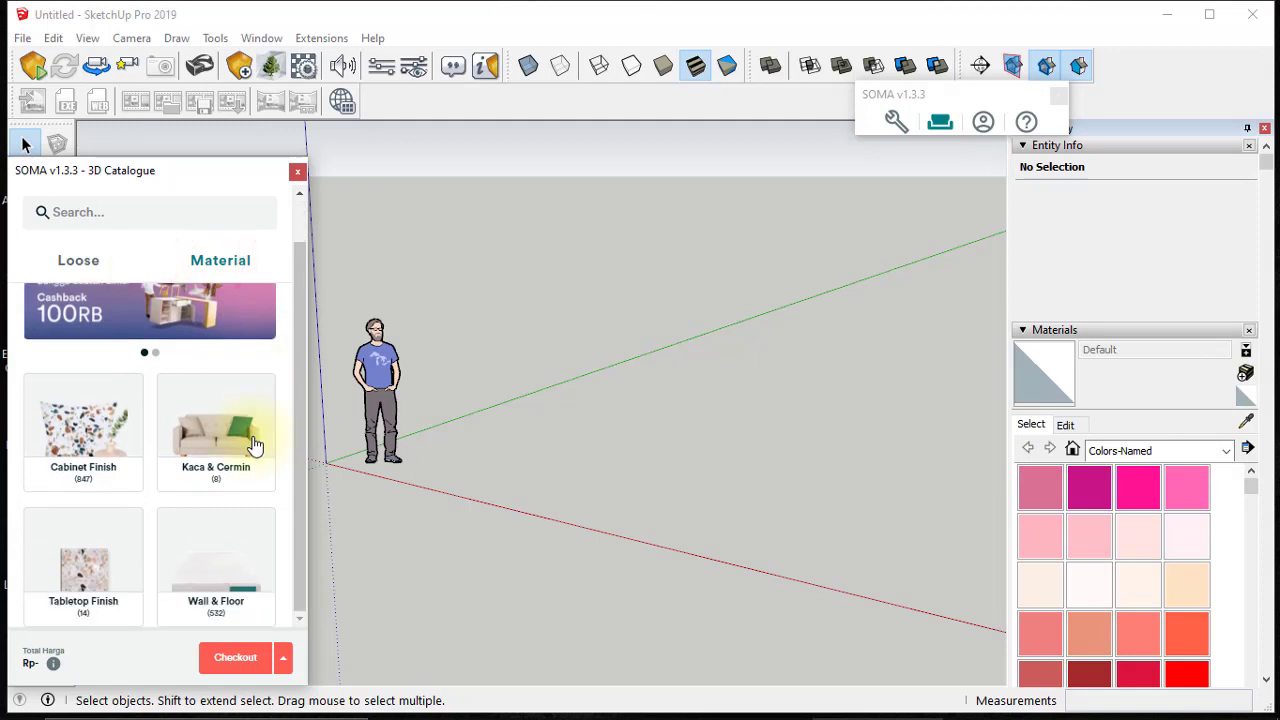
scroll(106, 285, up, 1)
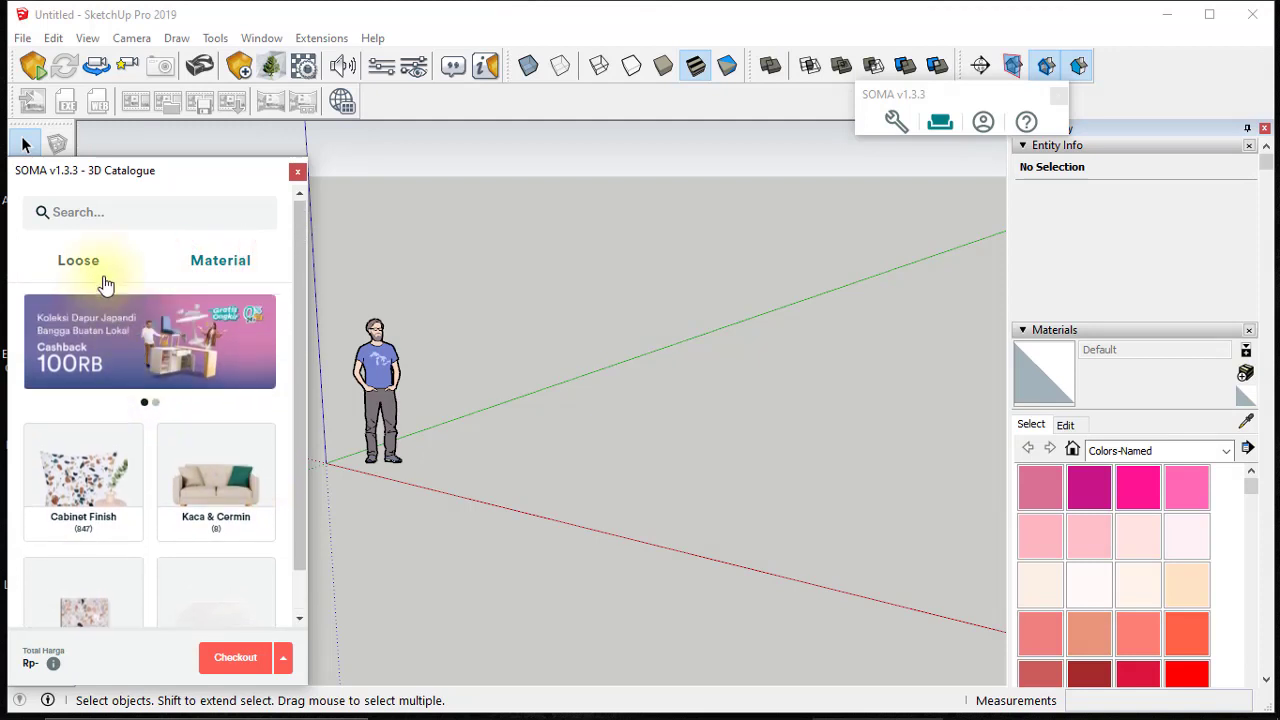
Step: Switch between the catalogue's Loose and Material tabs, settling on the Material categories
click(84, 261)
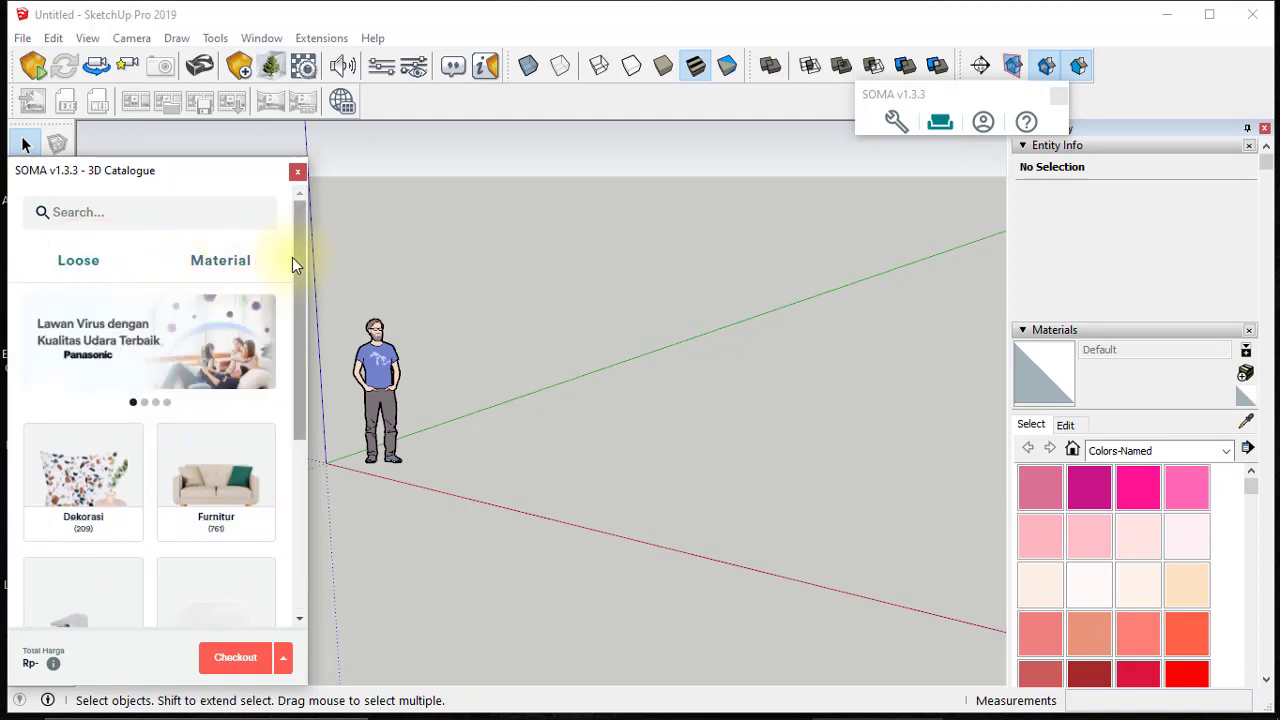
drag(237, 188, 353, 132)
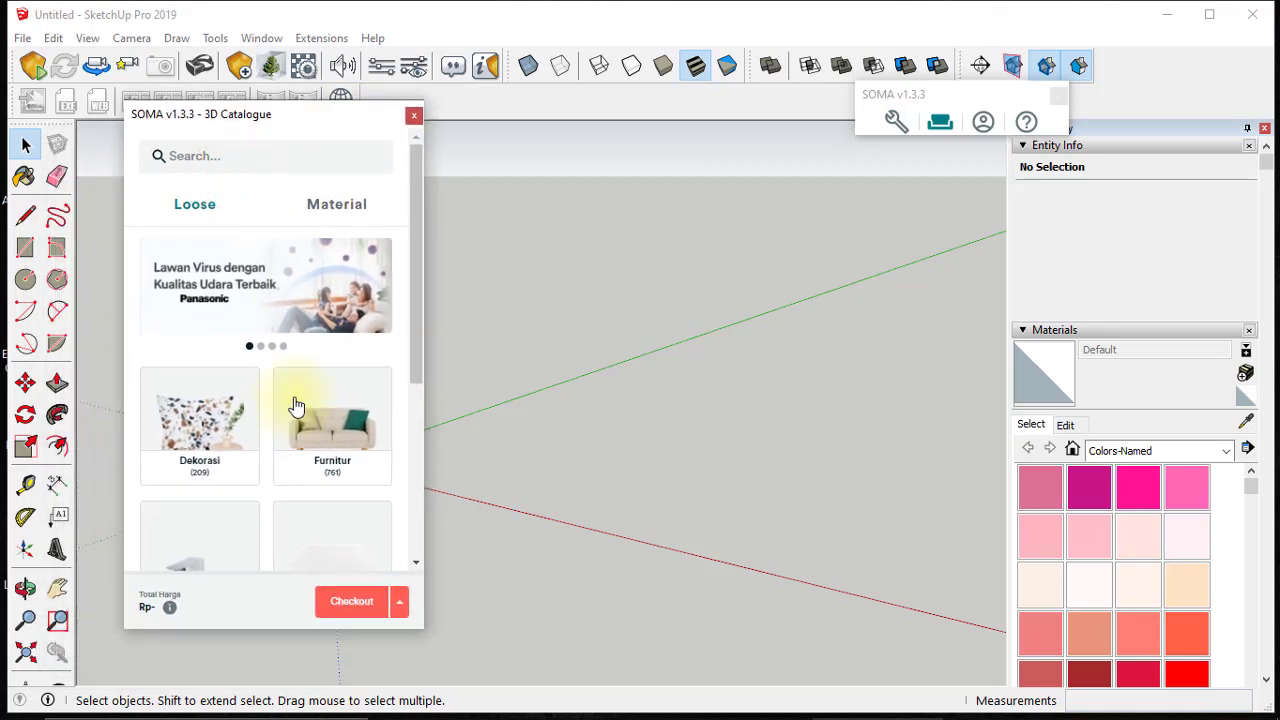
scroll(295, 408, down, 3)
scroll(295, 408, down, 1)
scroll(300, 300, up, 2)
click(337, 206)
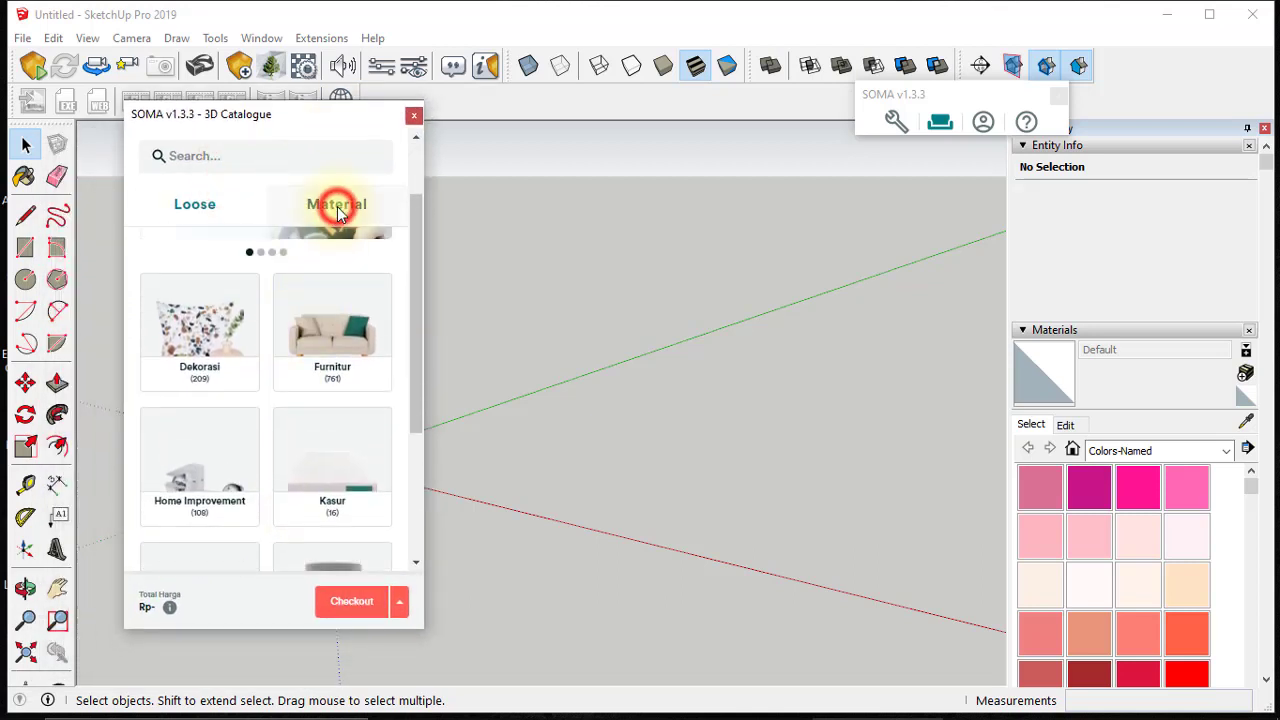
double_click(336, 205)
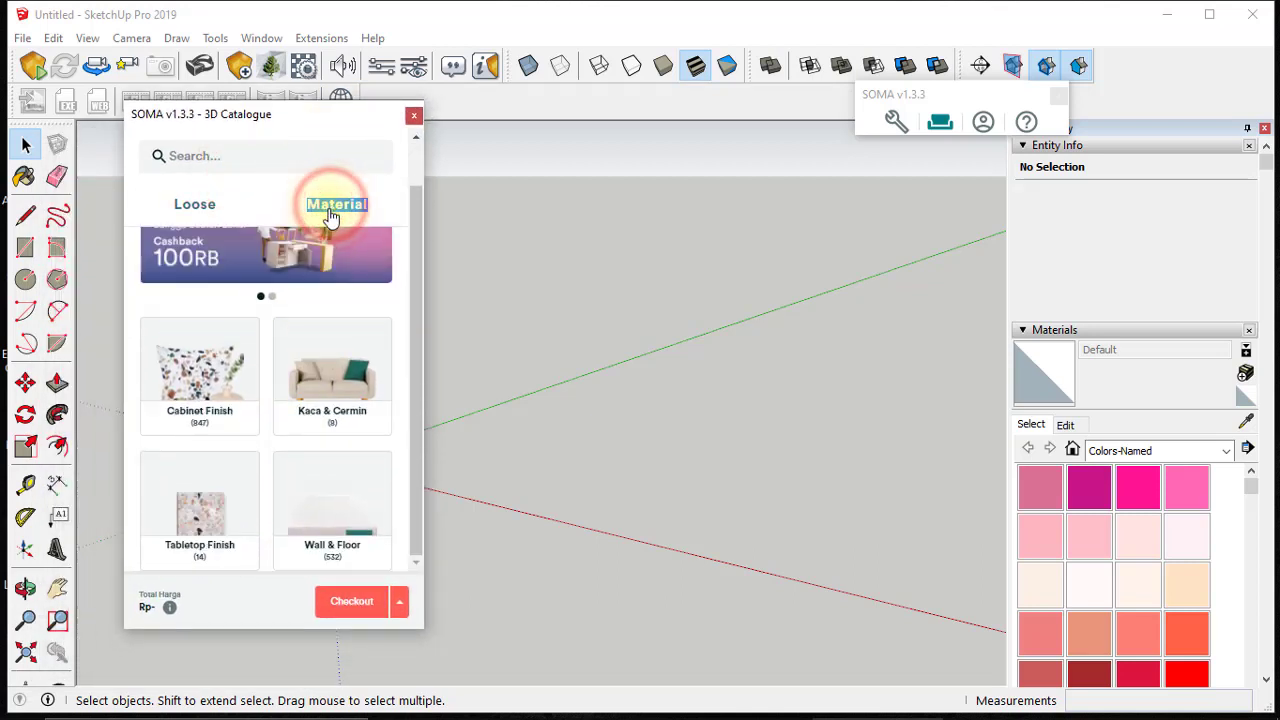
scroll(370, 345, down, 1)
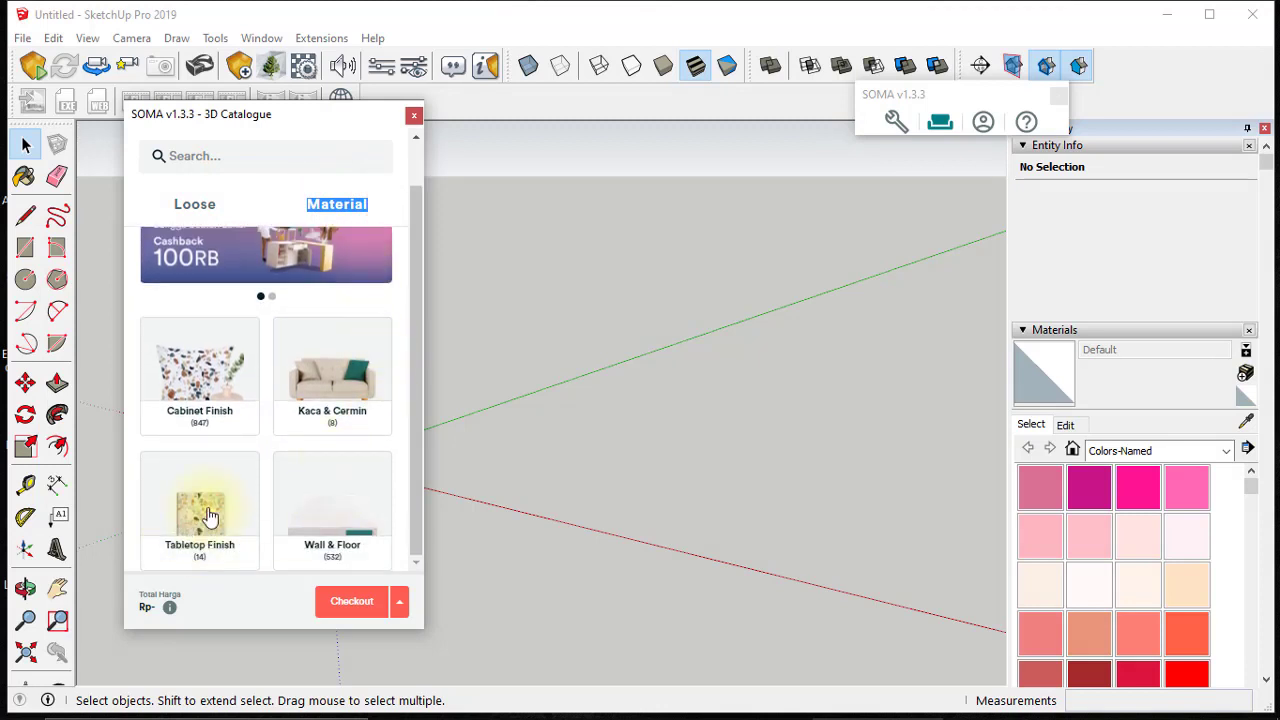
click(190, 203)
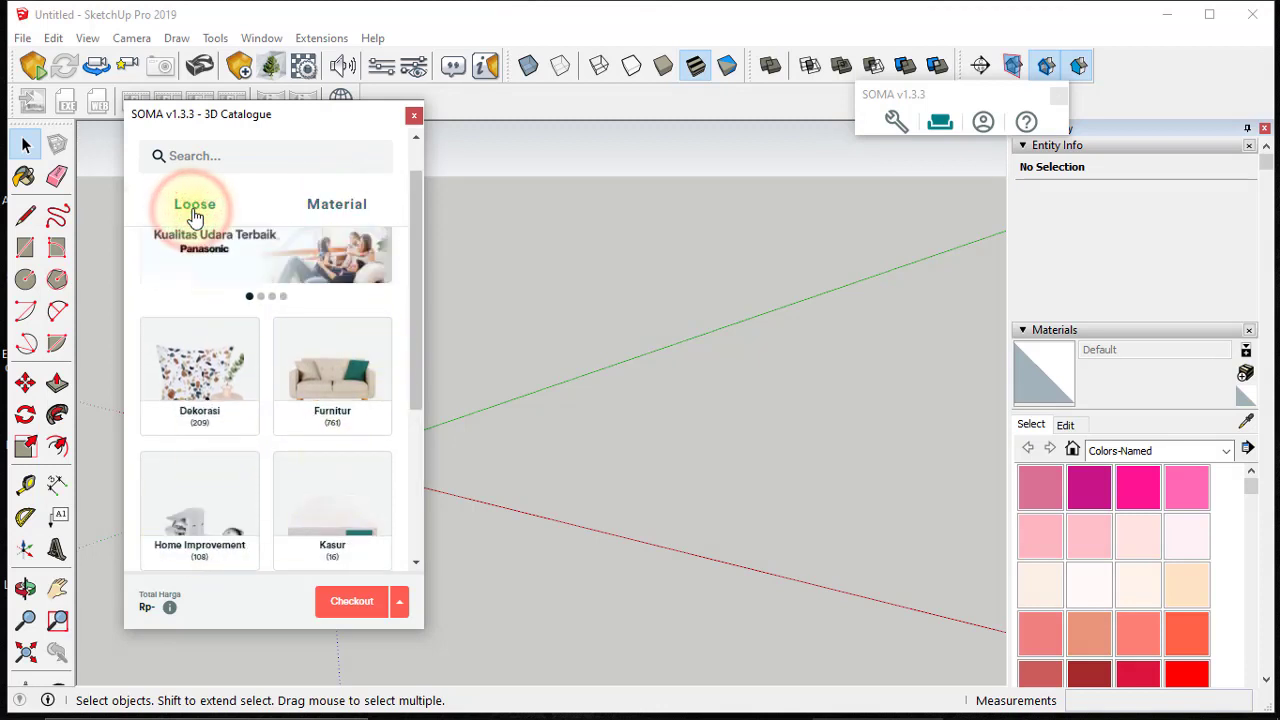
click(320, 203)
click(208, 204)
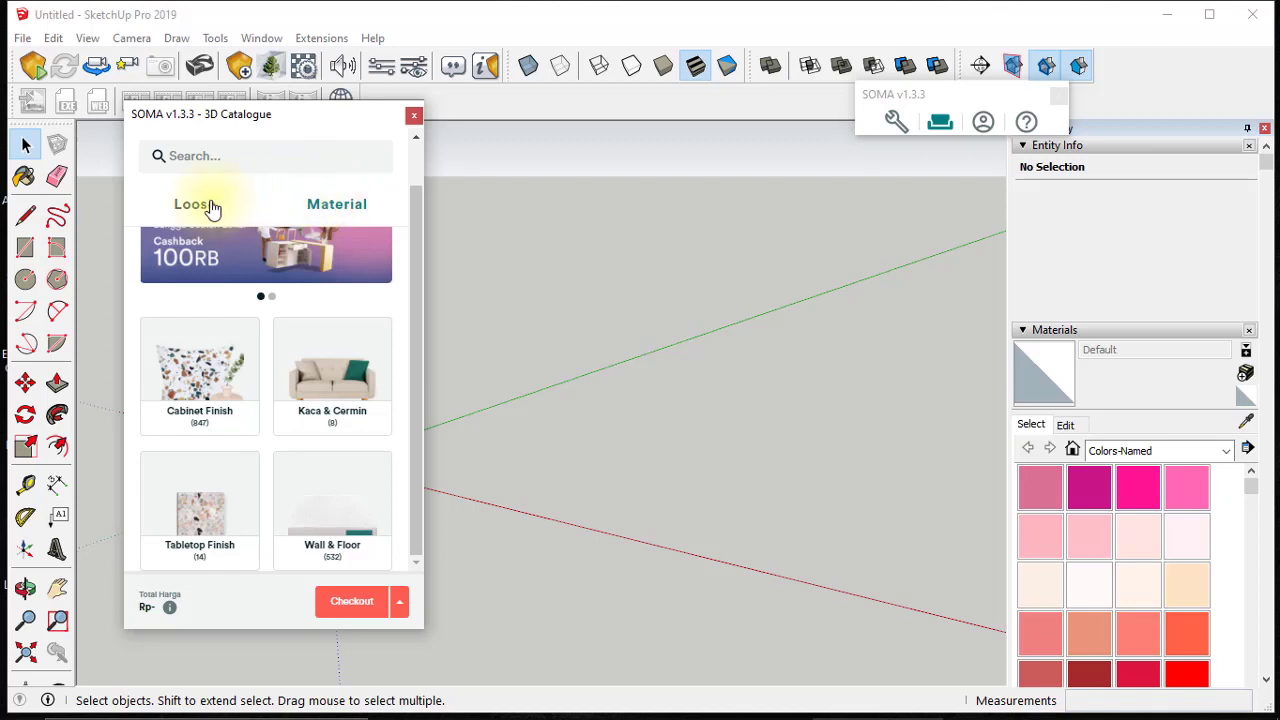
click(344, 205)
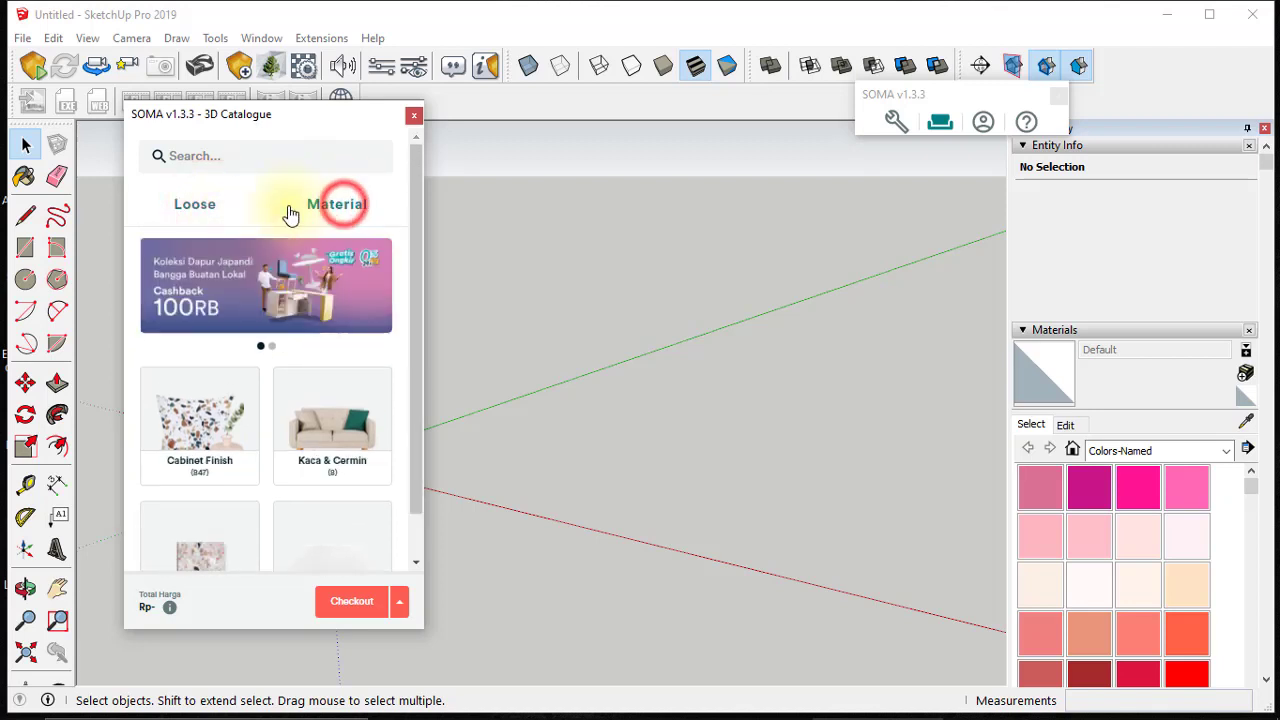
double_click(325, 207)
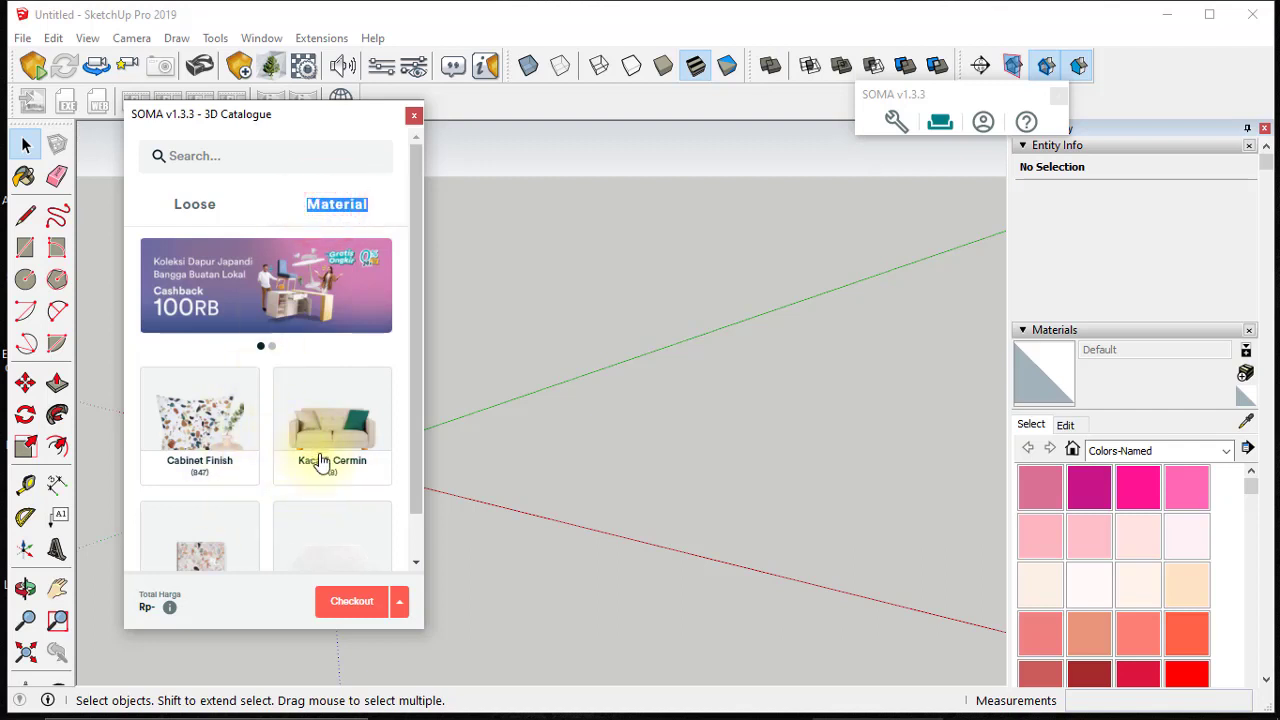
scroll(292, 478, down, 1)
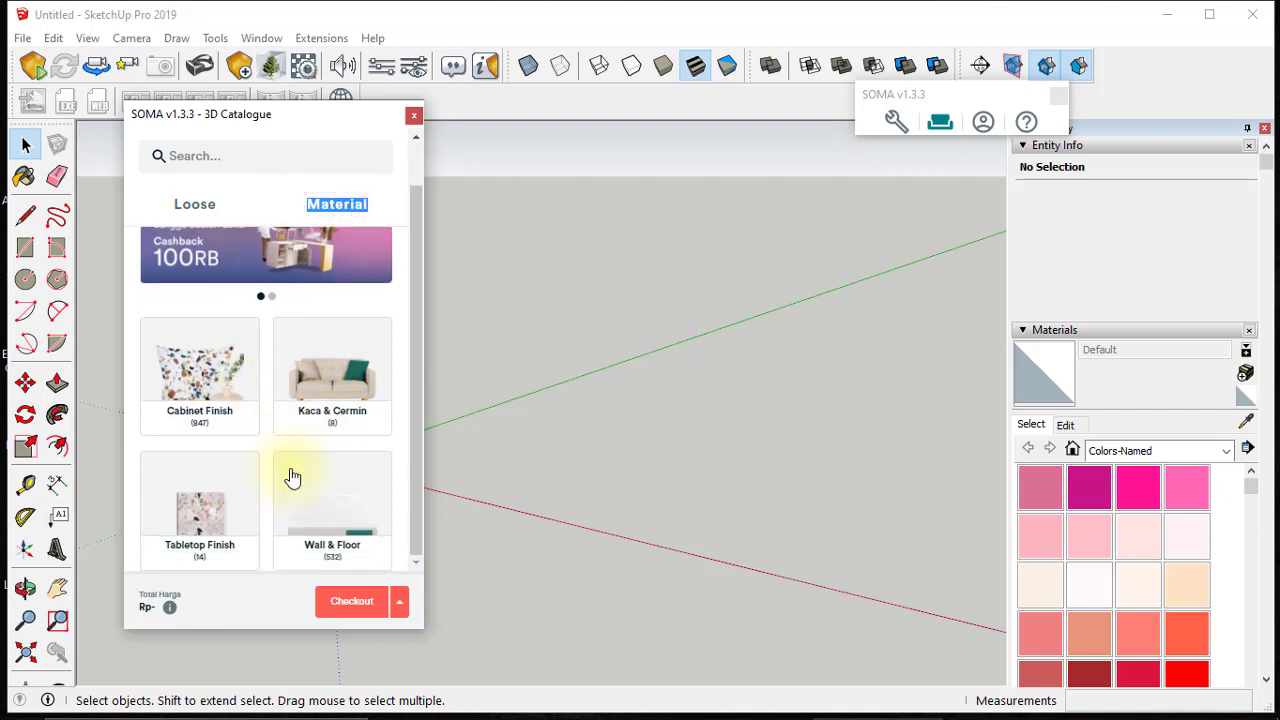
Step: Open the Cabinet Finish materials and scroll through them
click(208, 405)
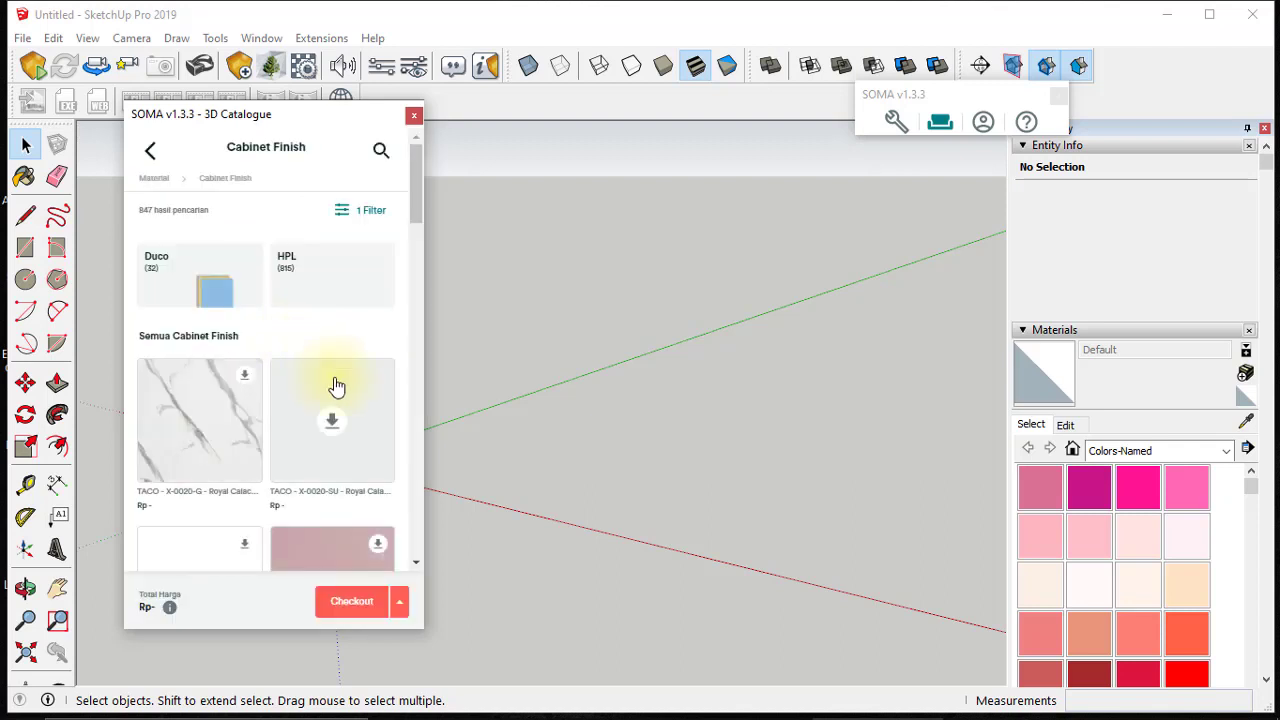
scroll(298, 405, down, 1)
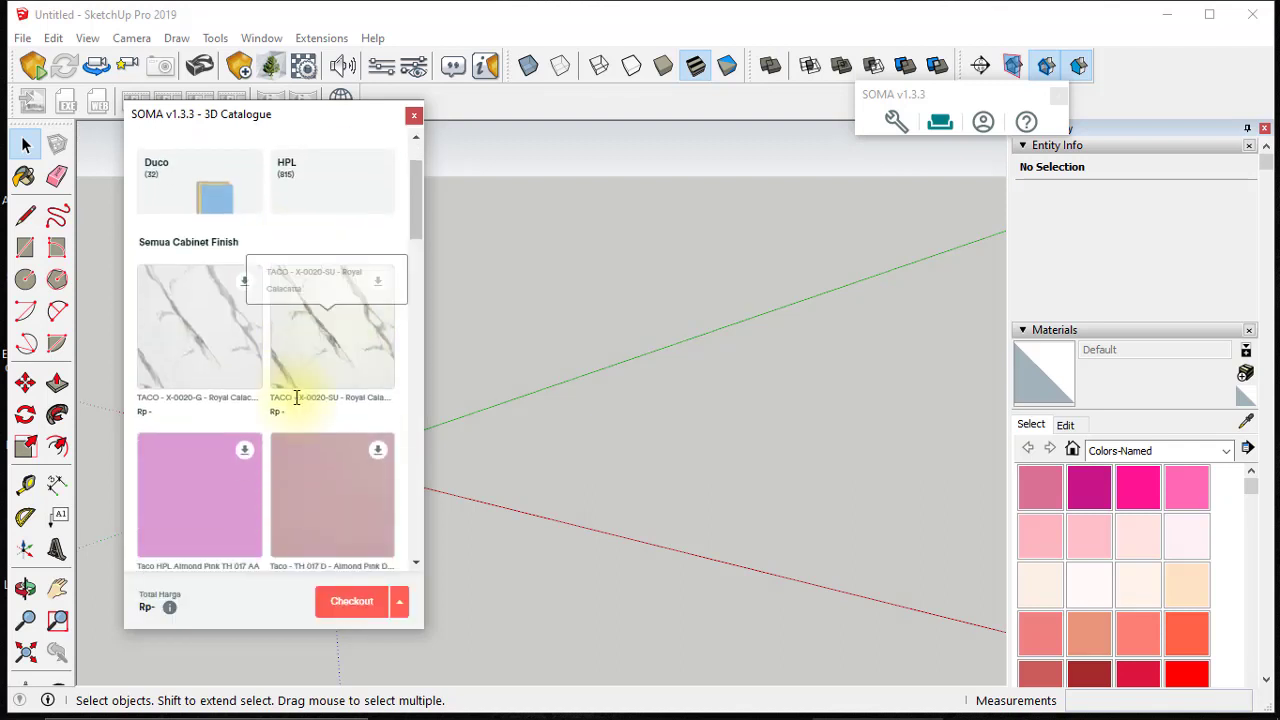
scroll(286, 357, down, 3)
scroll(294, 403, down, 3)
scroll(294, 371, up, 7)
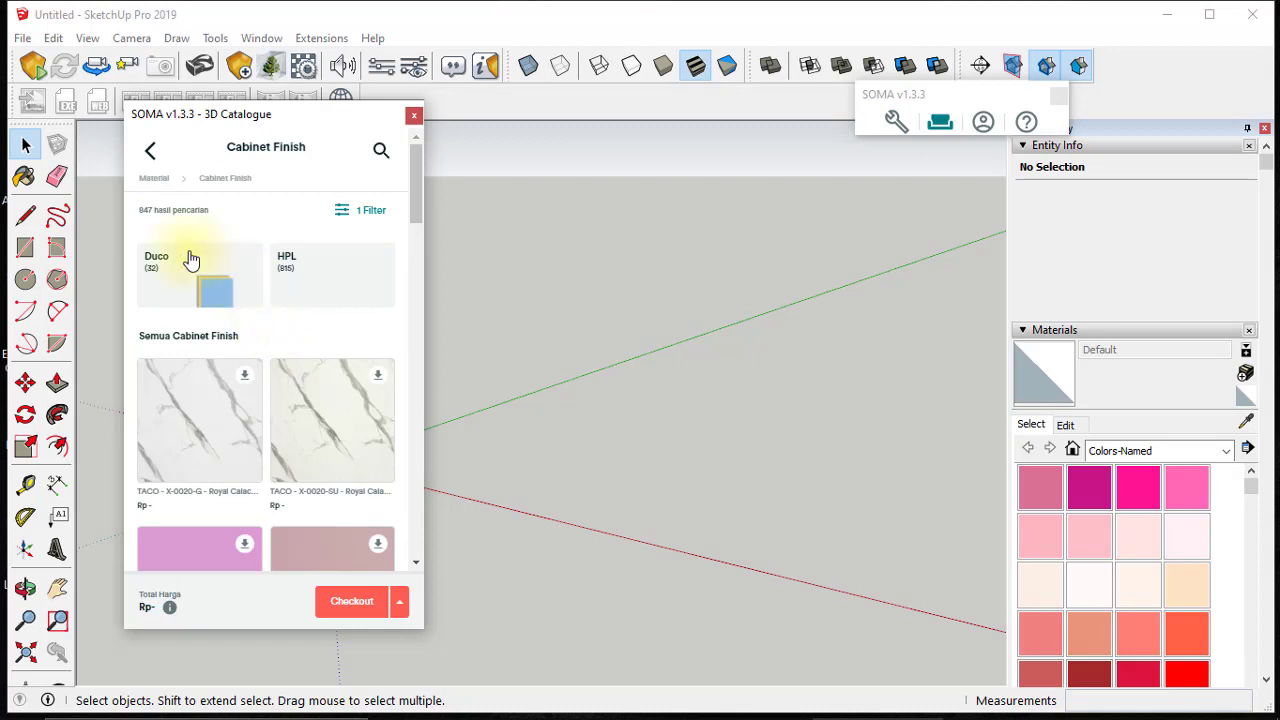
Step: Return to the catalogue home, choose the Loose tab, and open the Furnitur category
click(153, 160)
click(194, 203)
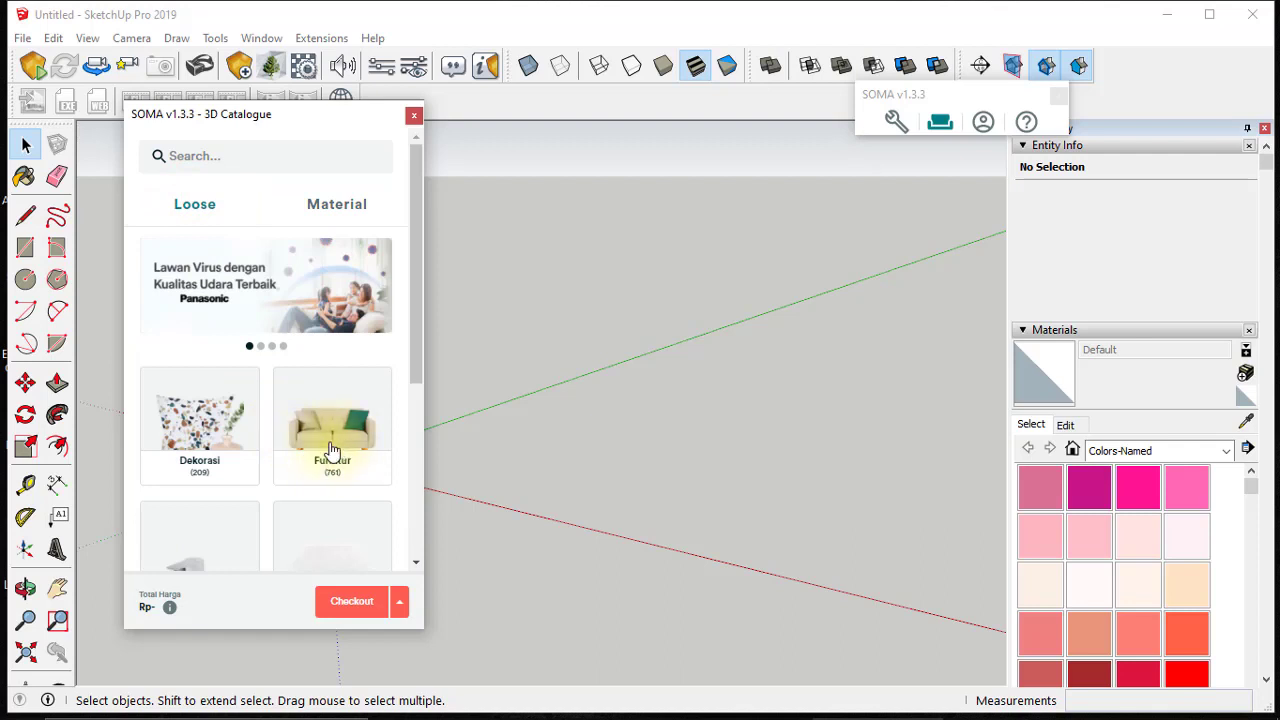
scroll(305, 447, down, 3)
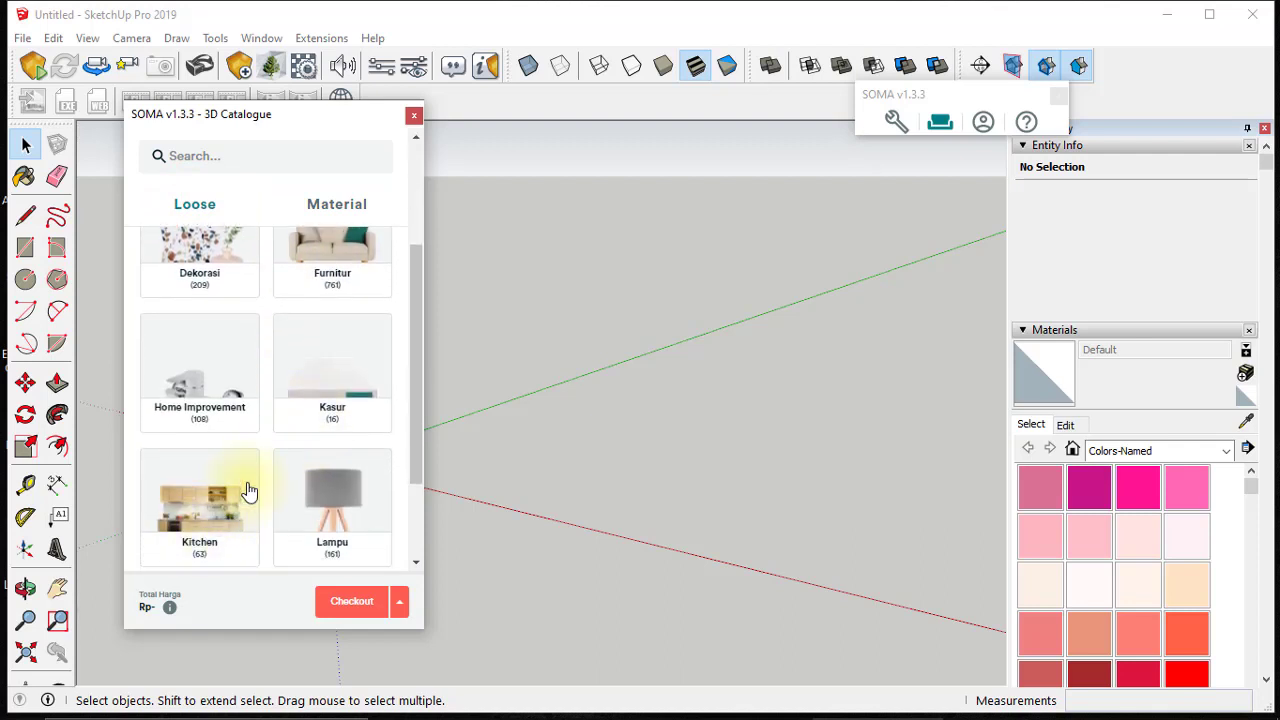
scroll(249, 490, up, 3)
click(321, 438)
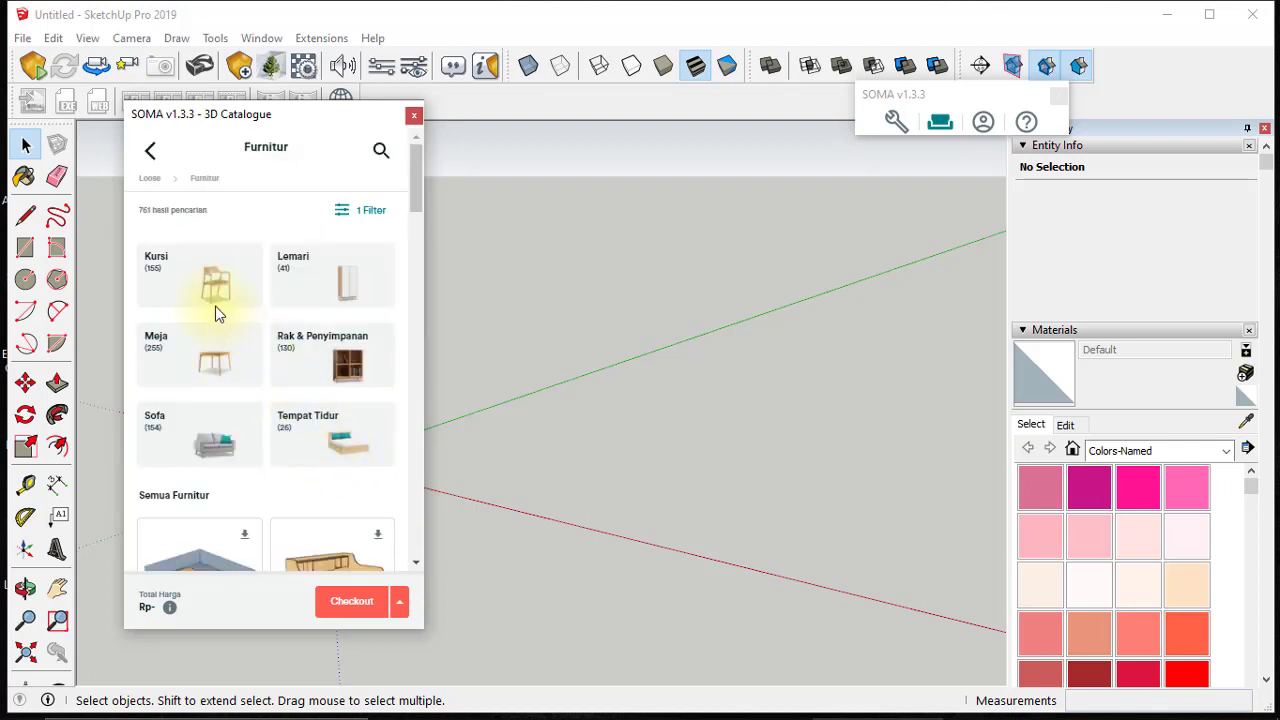
Step: Download the Heim Studio HARU sofa-and-dining-table set from the SOMA Furnitur list and pick it up for placing
scroll(215, 309, down, 2)
scroll(246, 491, down, 2)
mouse_move(199, 420)
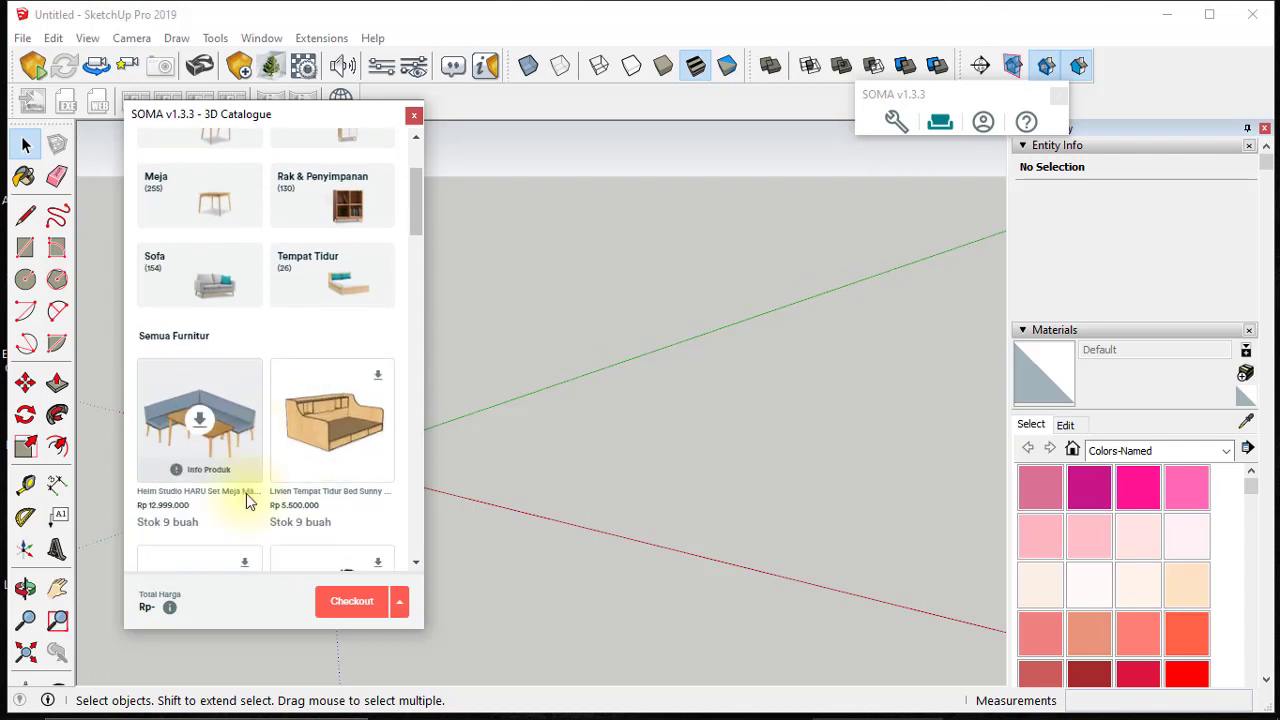
click(199, 396)
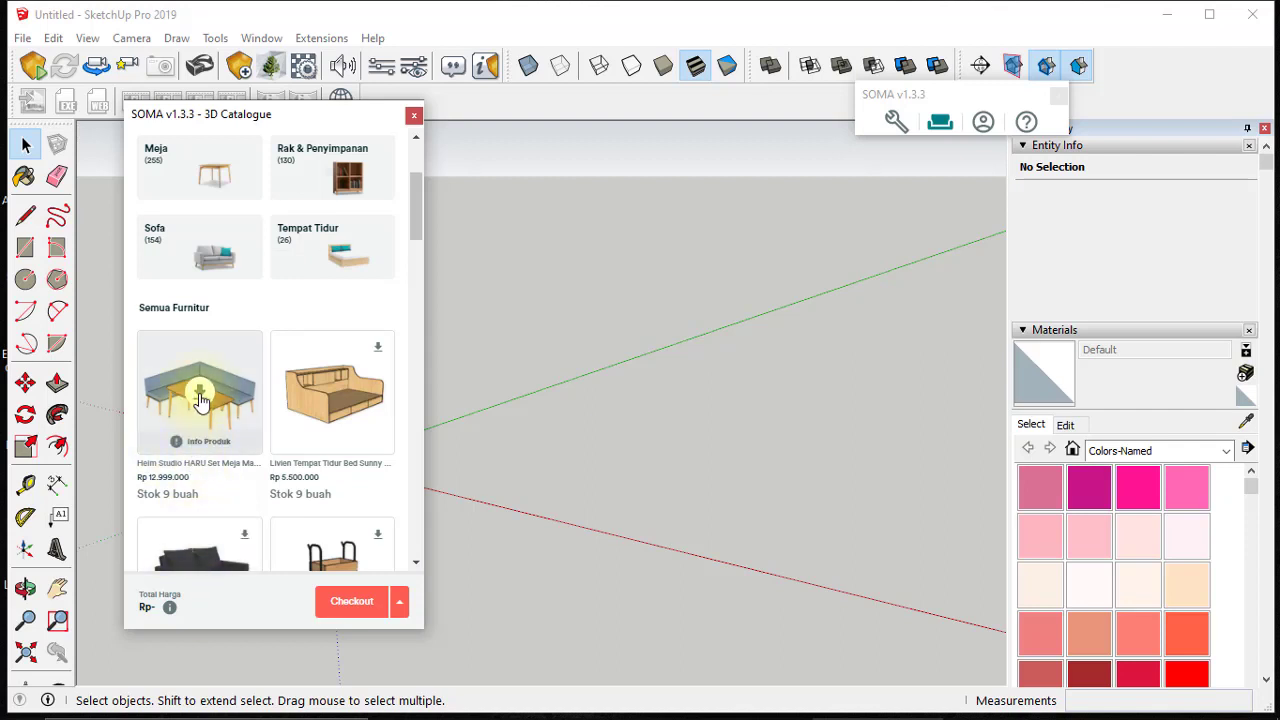
click(200, 396)
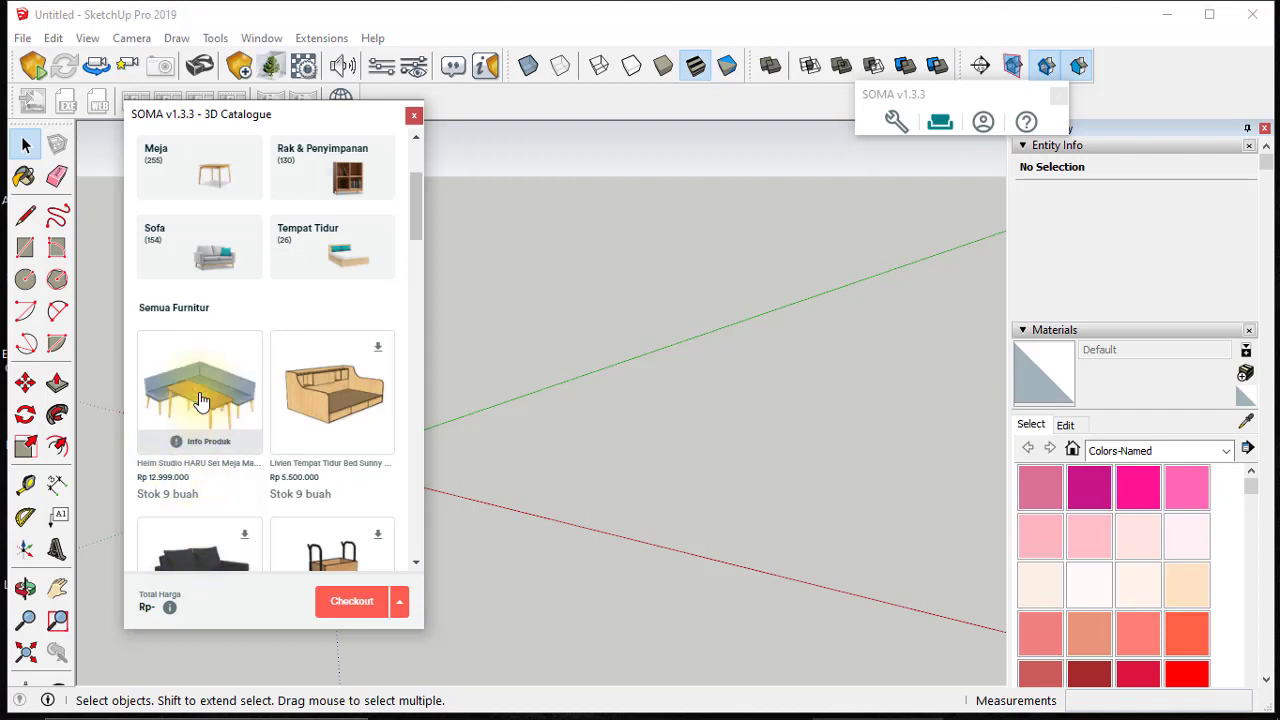
mouse_move(332, 392)
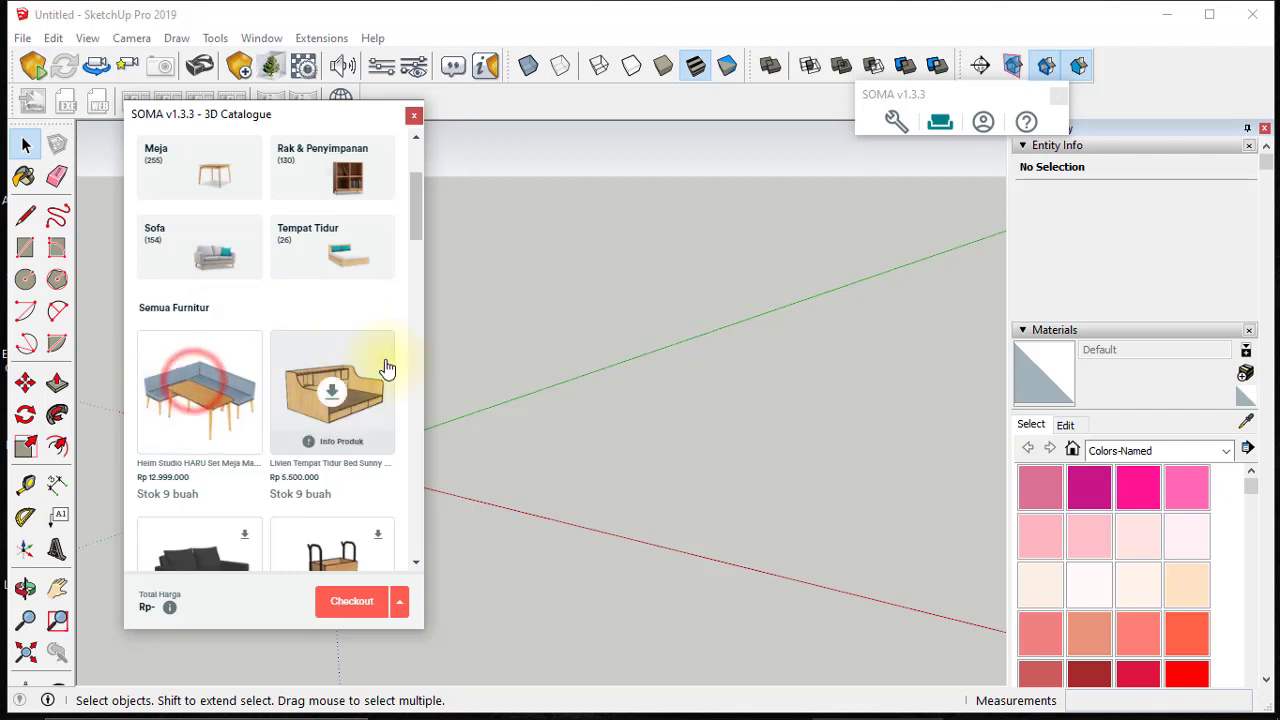
click(197, 392)
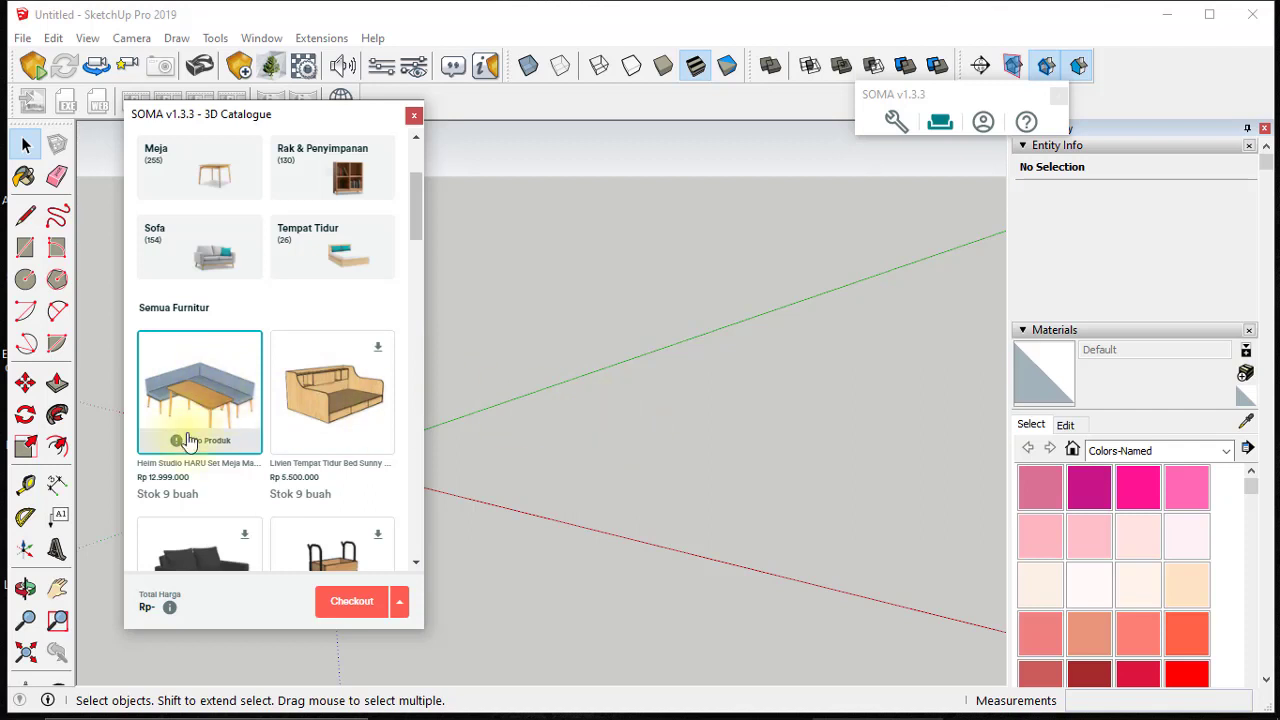
click(207, 398)
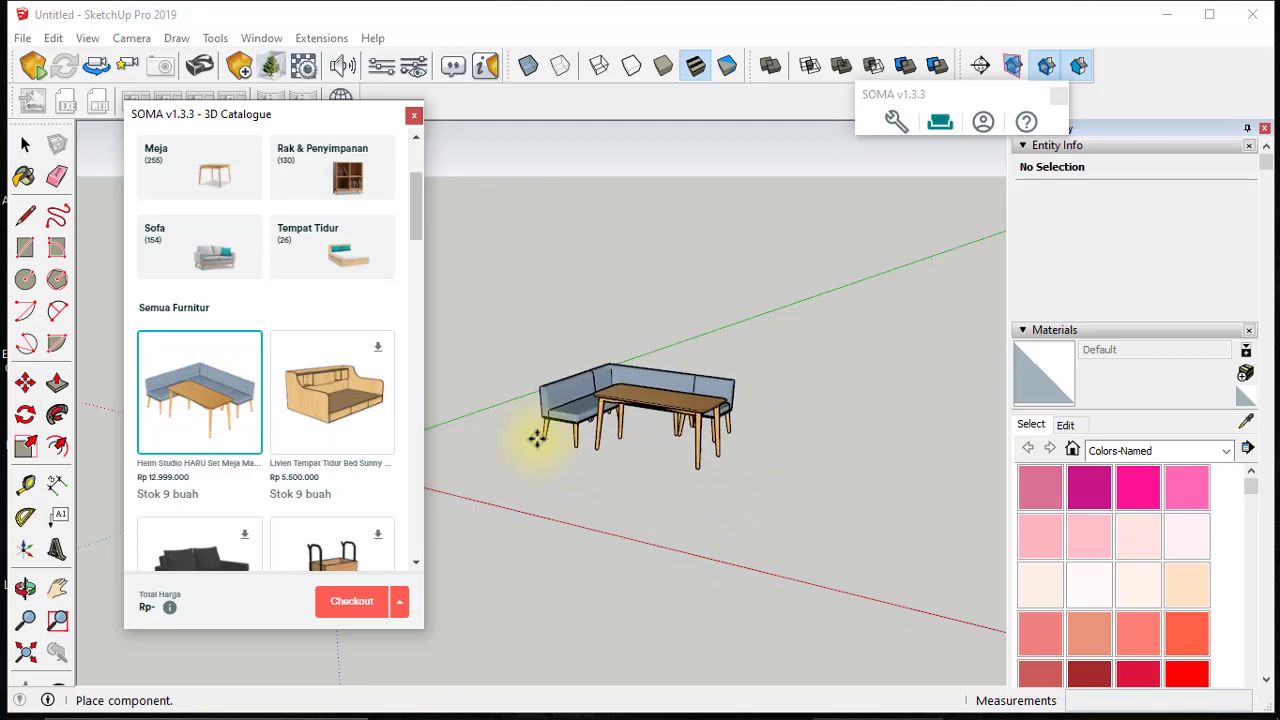
Step: Place the Heim Studio HARU set in the viewport and look it over from closer angles
click(525, 435)
middle_drag(603, 457, 580, 543)
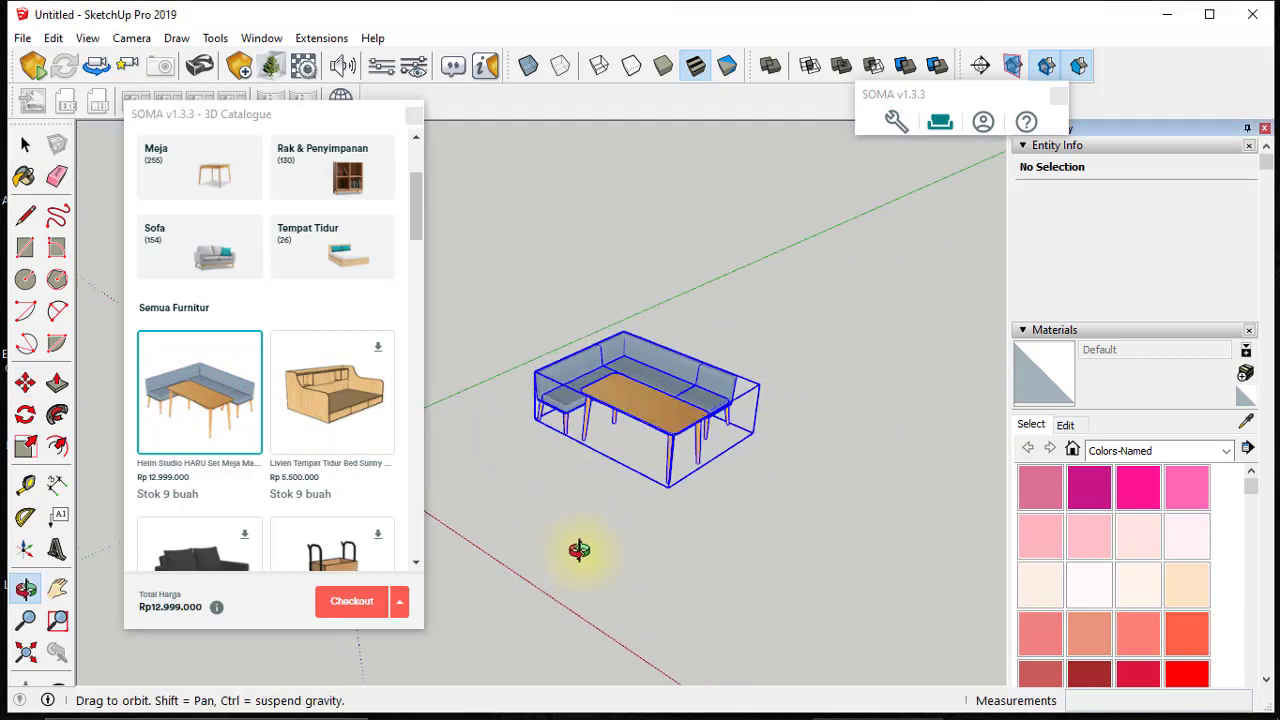
key(m)
scroll(654, 420, up, 3)
scroll(654, 417, up, 3)
mouse_move(654, 417)
middle_down()
mouse_move(702, 395)
mouse_move(686, 386)
middle_up()
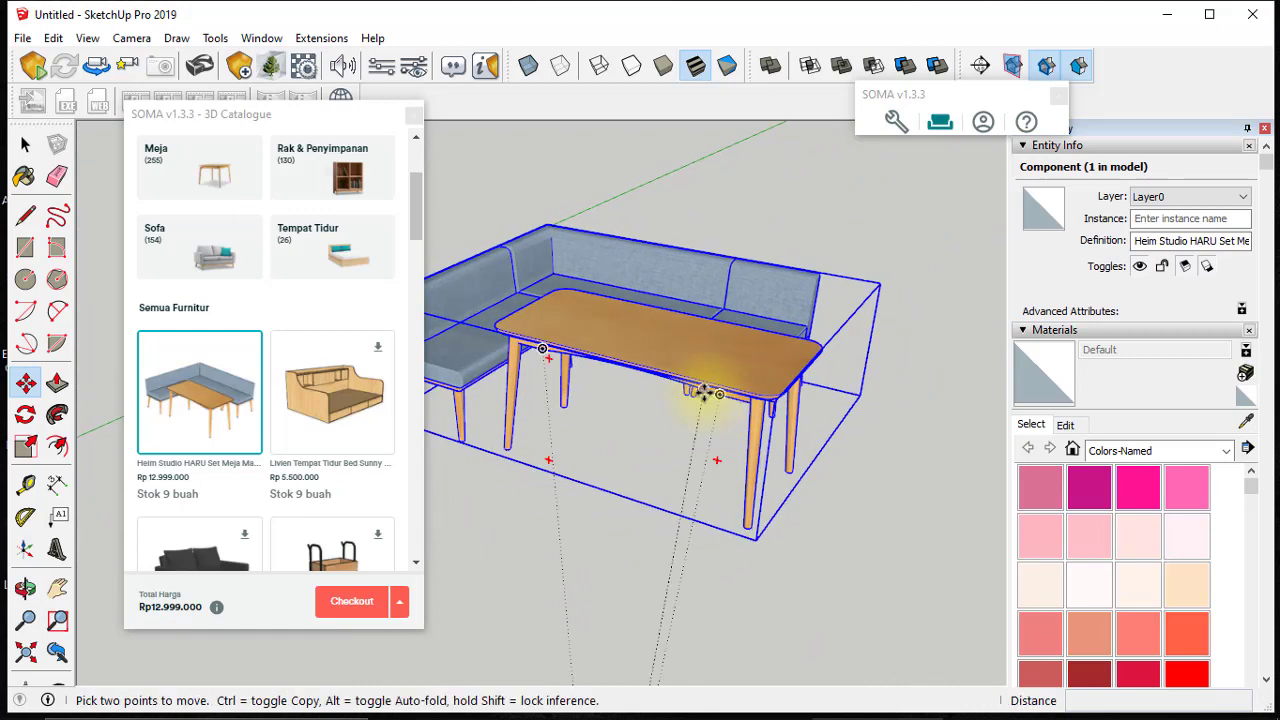
scroll(600, 330, down, 3)
Step: Check the SOMA cart's Daftar Barang list shows the set at Rp12.999.000
scroll(601, 345, up, 2)
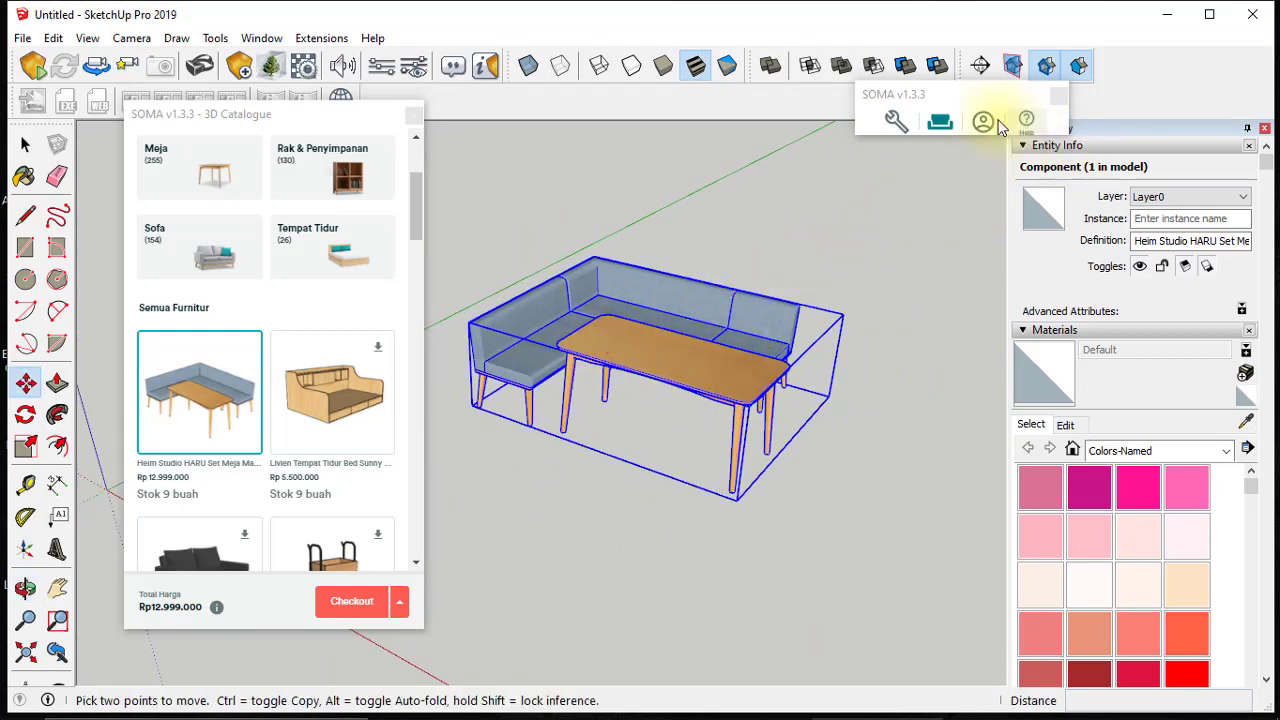
click(215, 607)
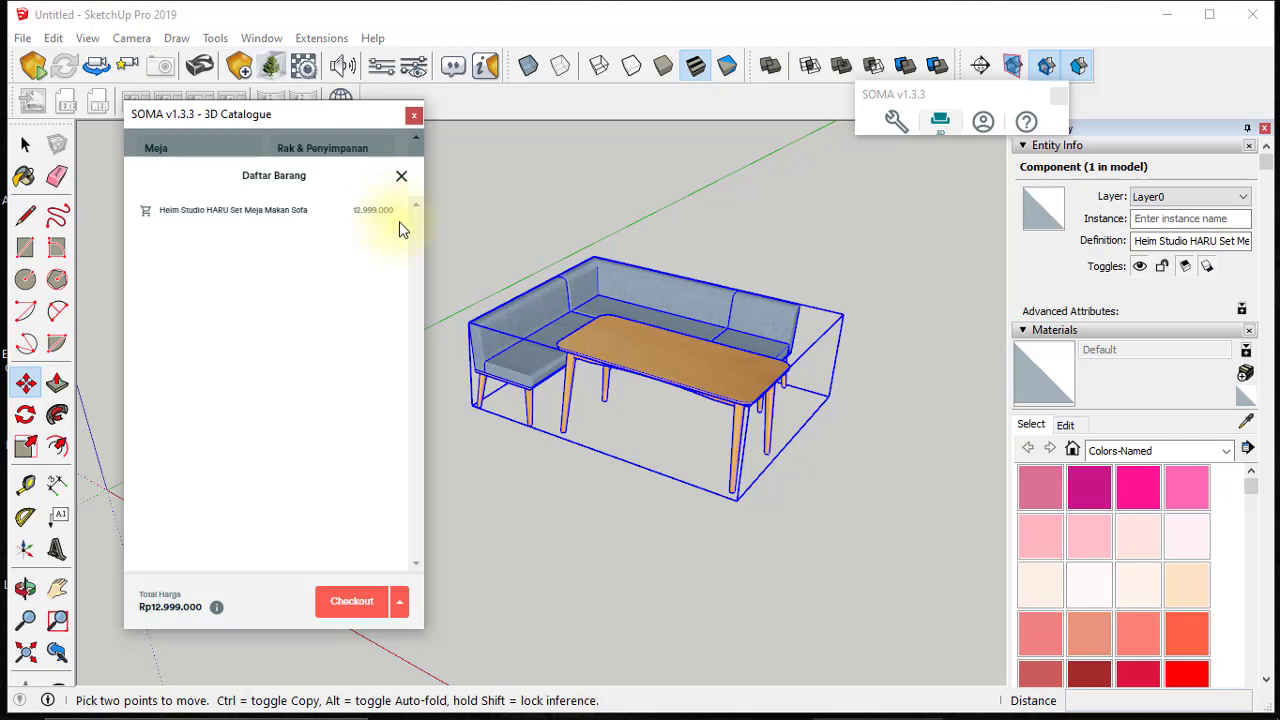
click(1026, 121)
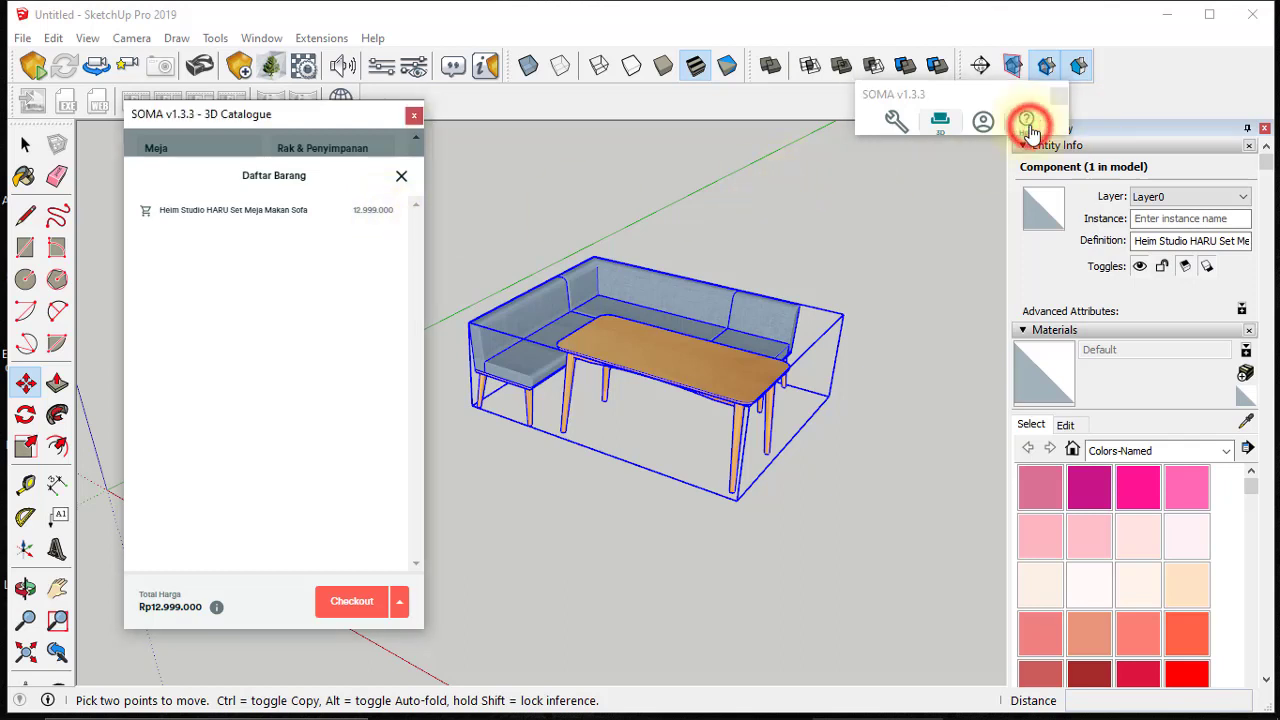
Step: Close the cart item list and zoom in around the sofa-and-table set
click(400, 181)
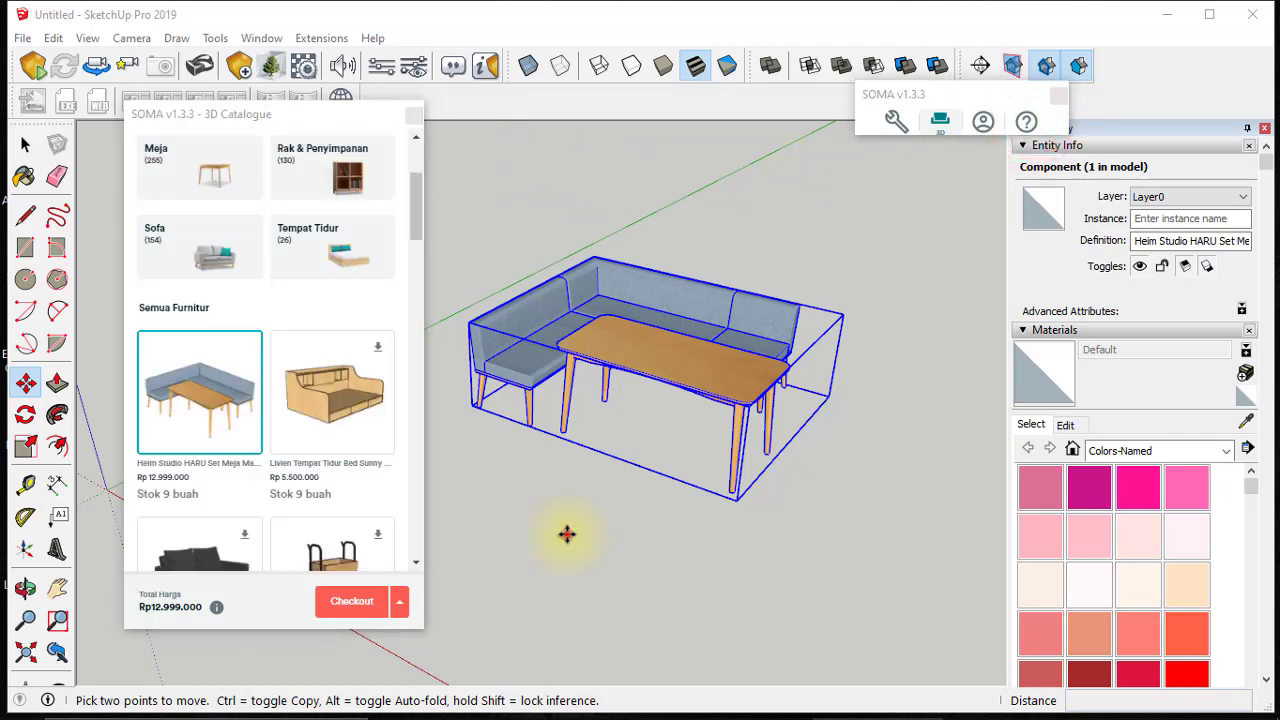
click(566, 531)
key(space)
mouse_move(688, 450)
middle_down()
mouse_move(700, 360)
mouse_move(677, 383)
middle_up()
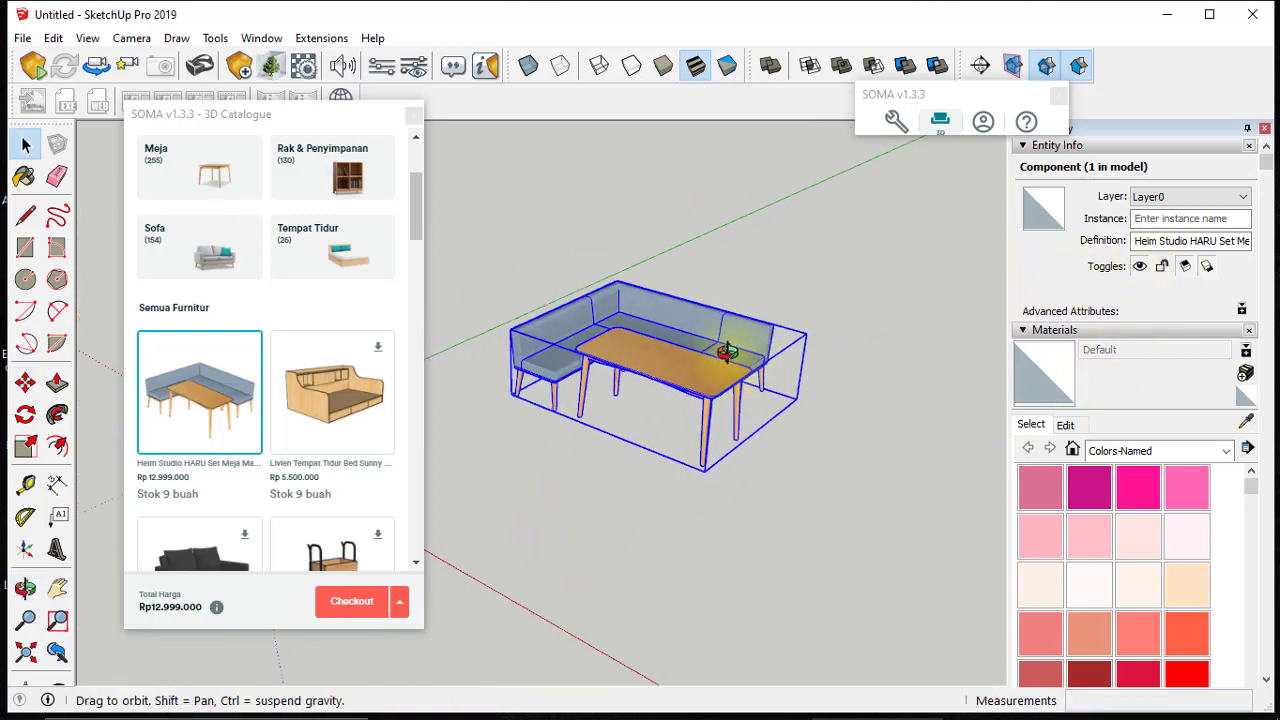
mouse_move(723, 343)
middle_down()
mouse_move(728, 320)
mouse_move(720, 380)
mouse_move(749, 343)
middle_up()
scroll(717, 362, up, 3)
scroll(740, 365, up, 3)
Step: Inside the set's component, sample the sofa fabric NRA-394684_22 as the paint material
double_click(767, 343)
key(b)
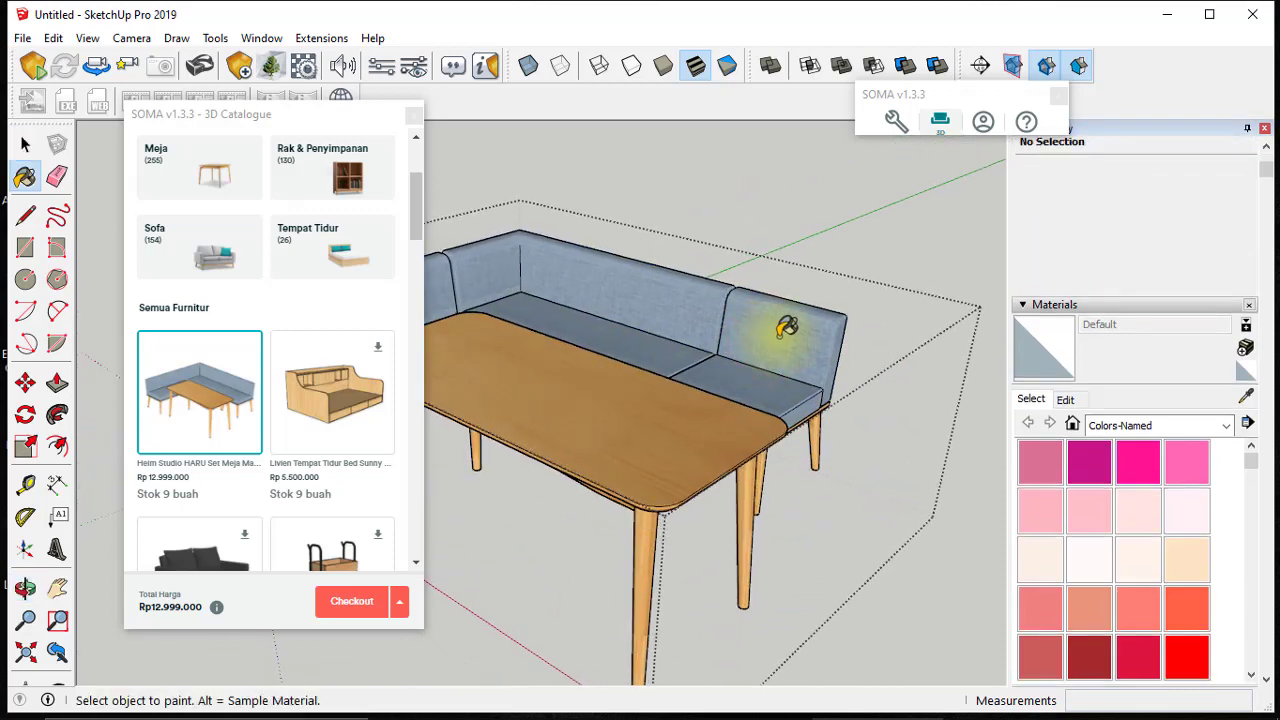
alt+click(782, 328)
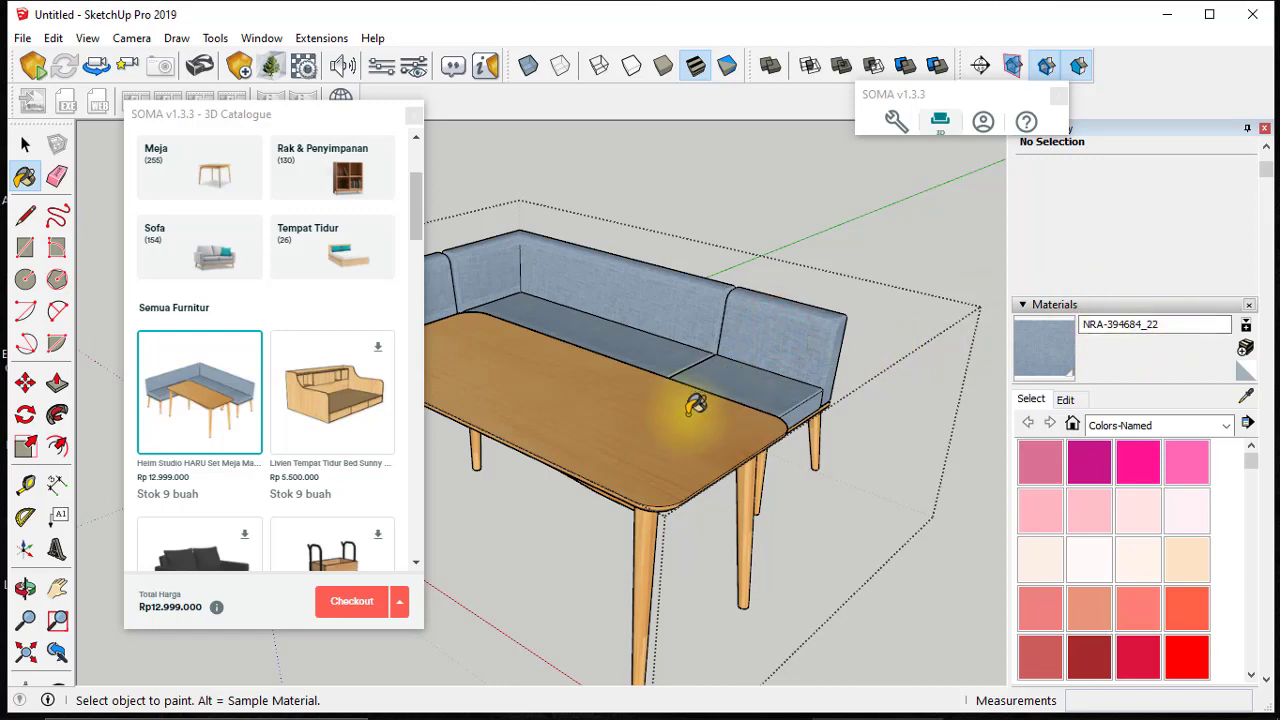
mouse_move(695, 403)
middle_down()
mouse_move(751, 394)
mouse_move(714, 427)
middle_up()
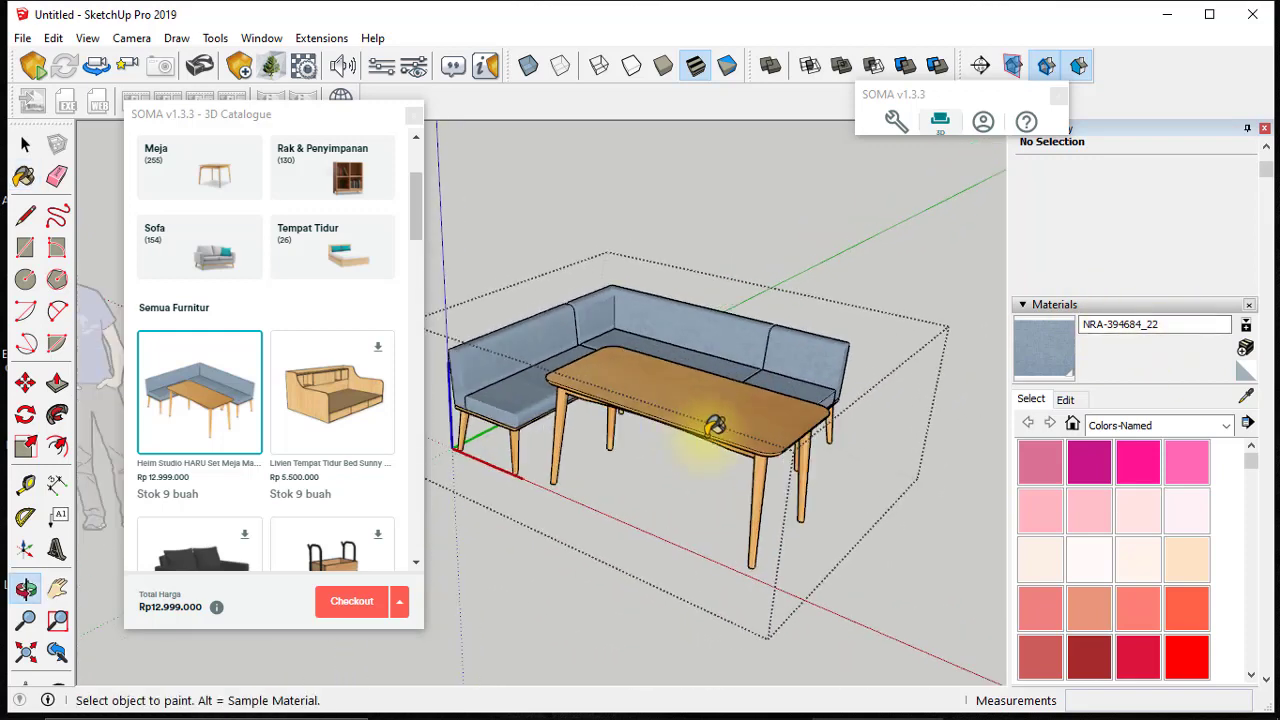
key(space)
Step: Start a circle centred on the ground beneath the table
mouse_move(843, 480)
middle_down()
mouse_move(894, 443)
mouse_move(790, 470)
middle_up()
key(c)
click(672, 487)
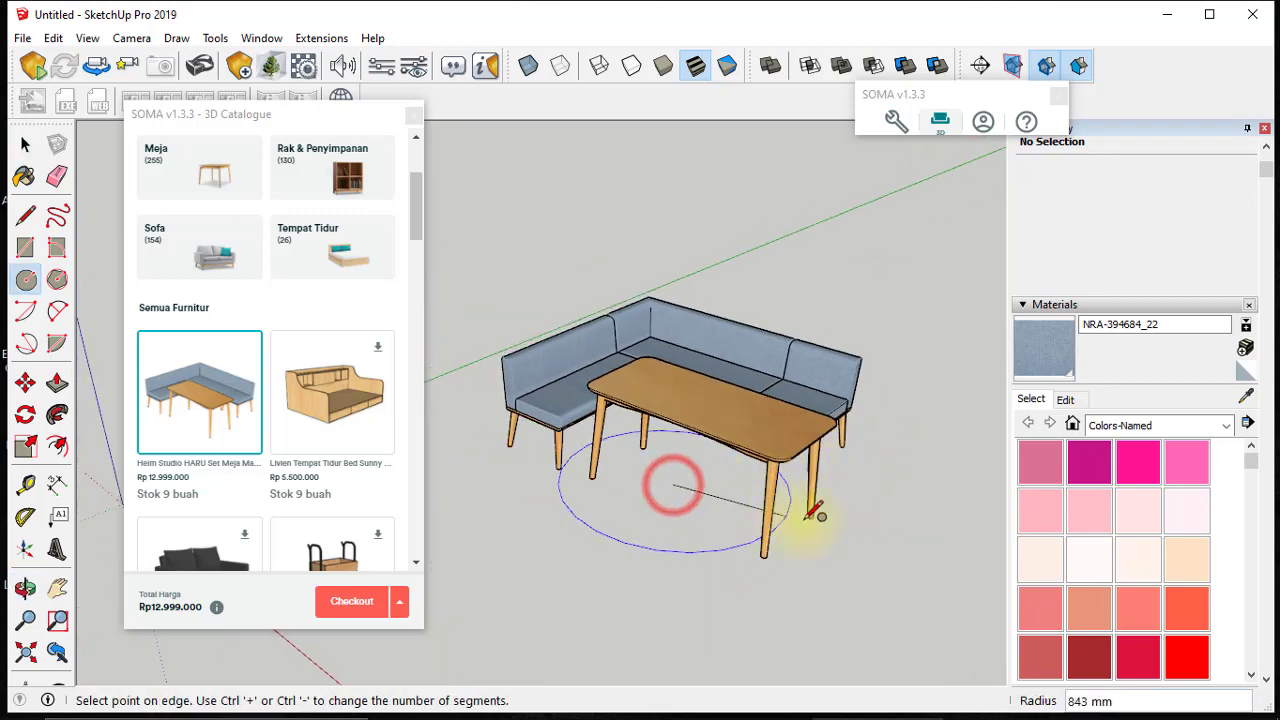
Step: Set the circle's radius wide enough to surround the whole sofa and table
scroll(815, 515, down, 2)
click(918, 622)
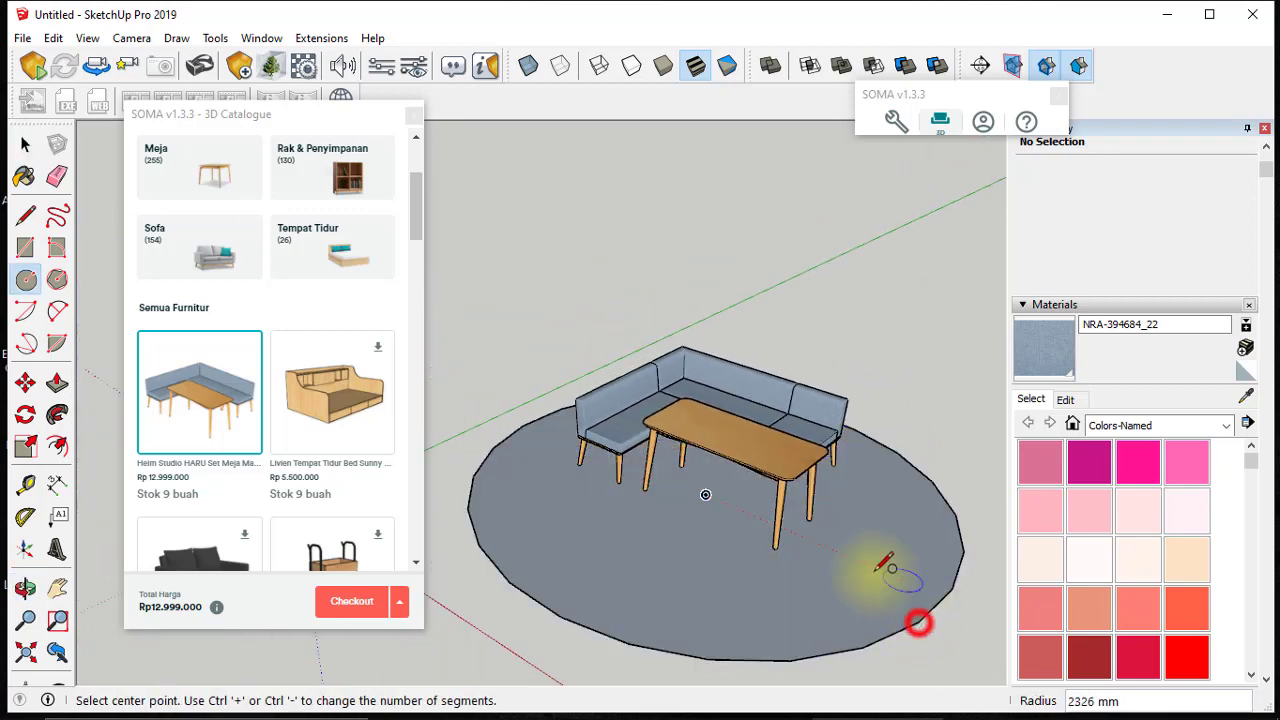
middle_drag(878, 568, 823, 523)
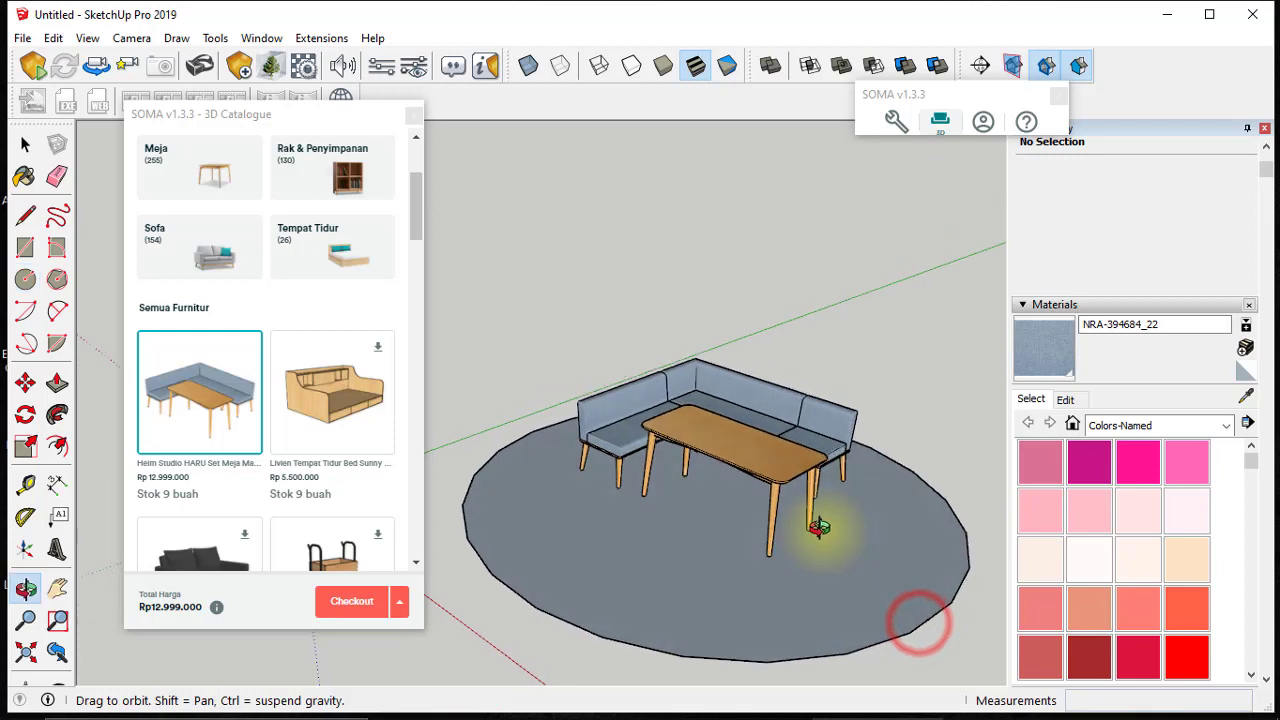
Step: Paint the circle with Grass Light Green from the Landscaping, Fencing and Vegetation library
click(1222, 430)
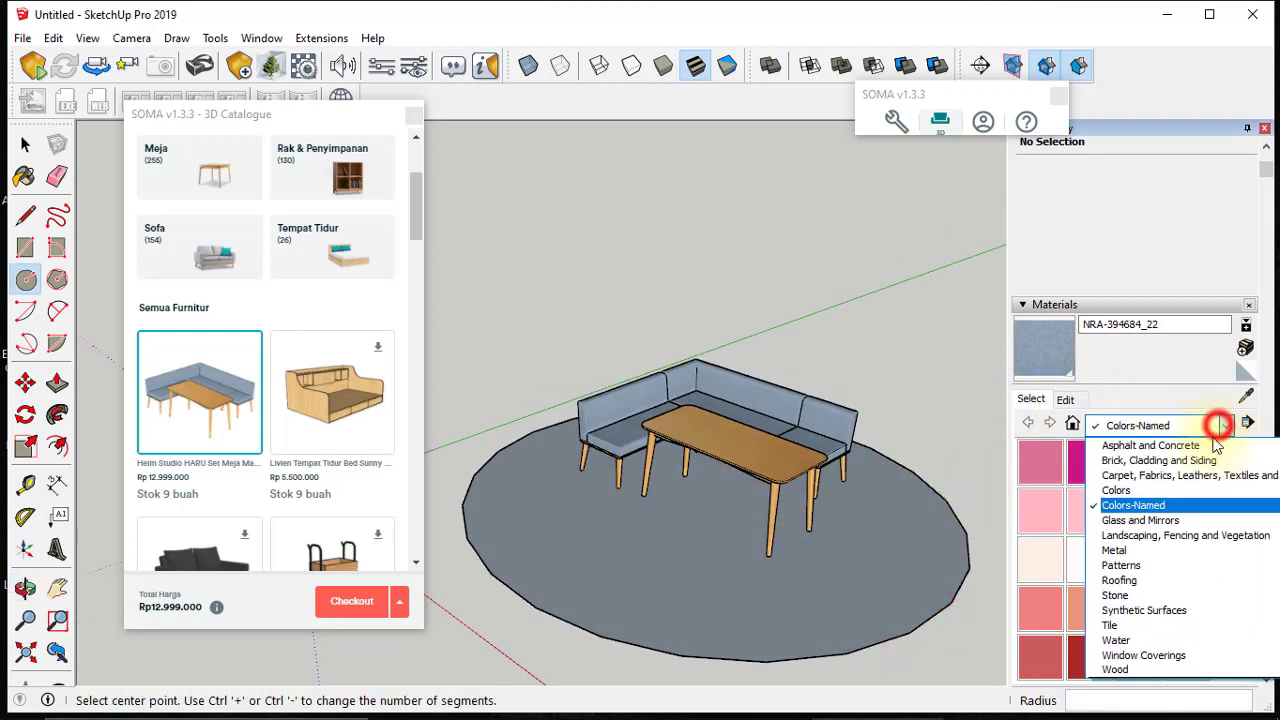
click(1162, 531)
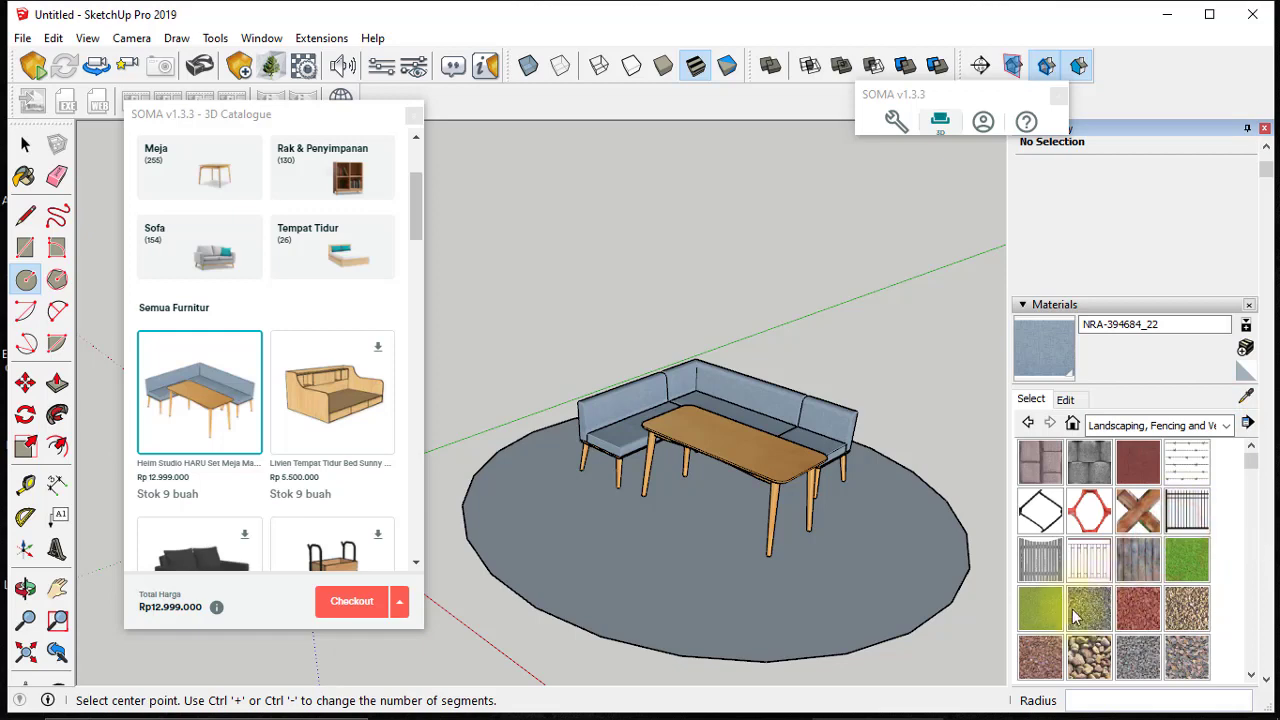
click(1040, 608)
click(778, 607)
middle_drag(738, 560, 826, 537)
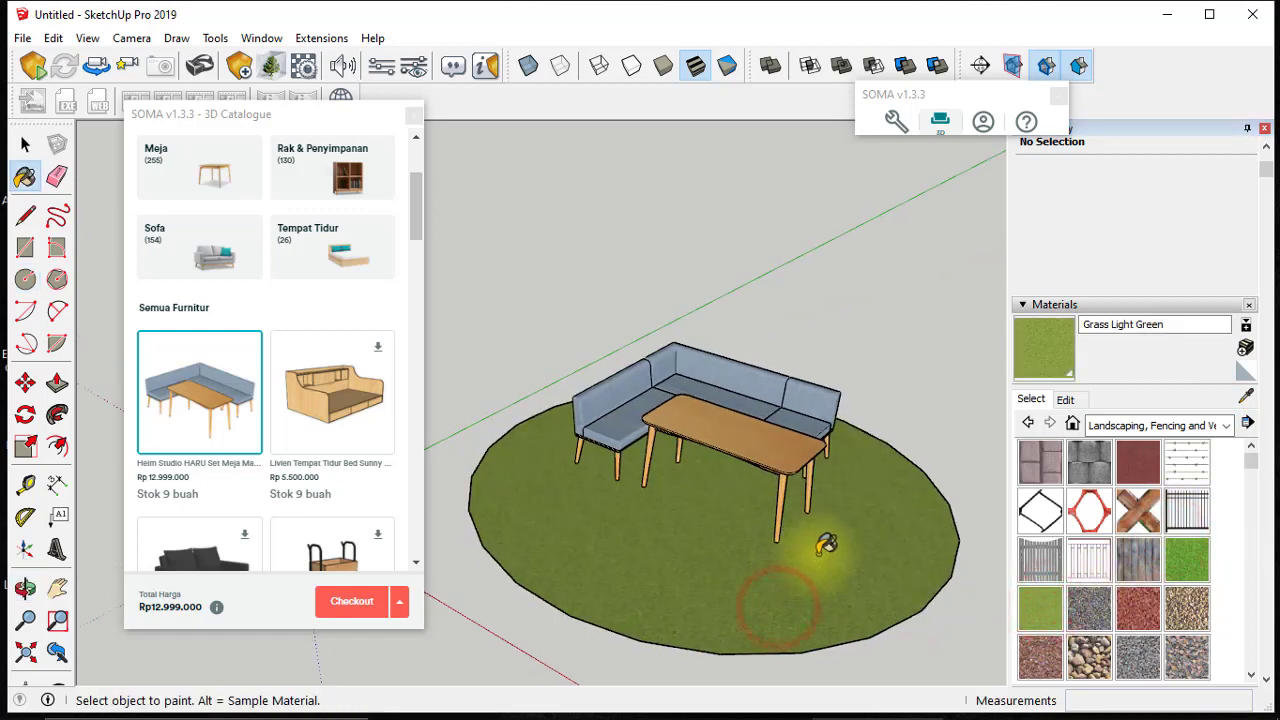
key(space)
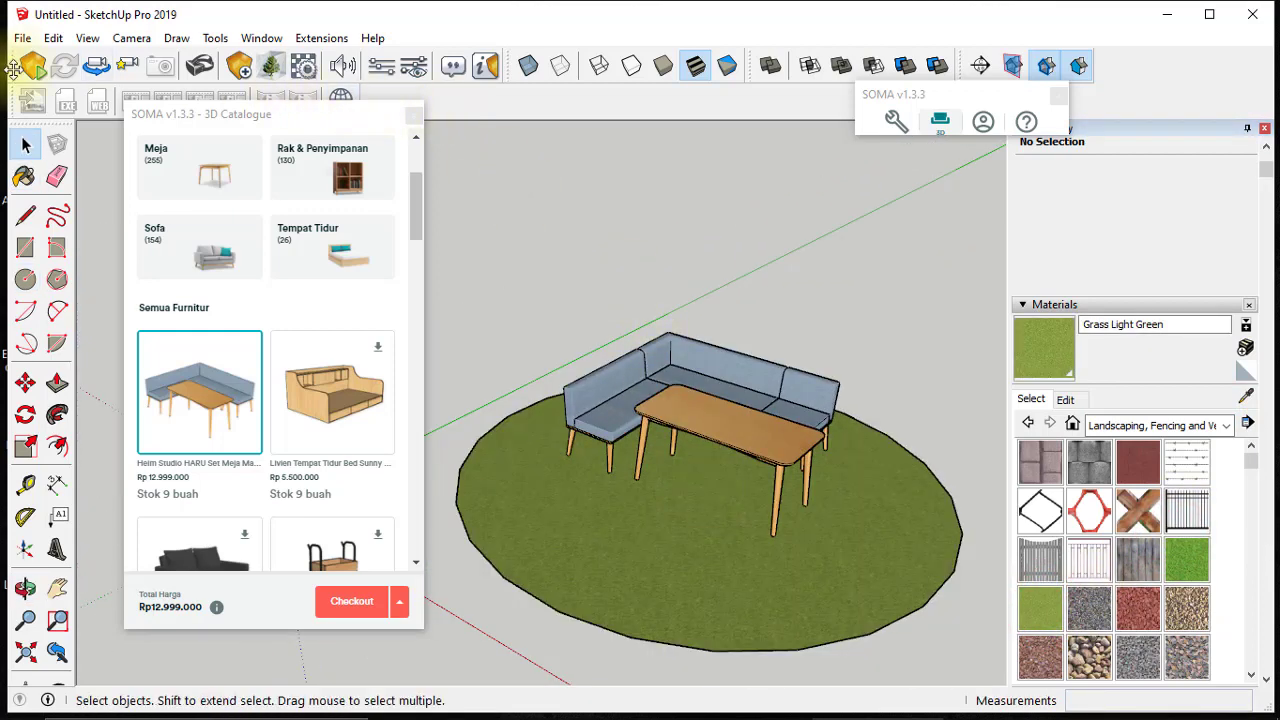
click(32, 66)
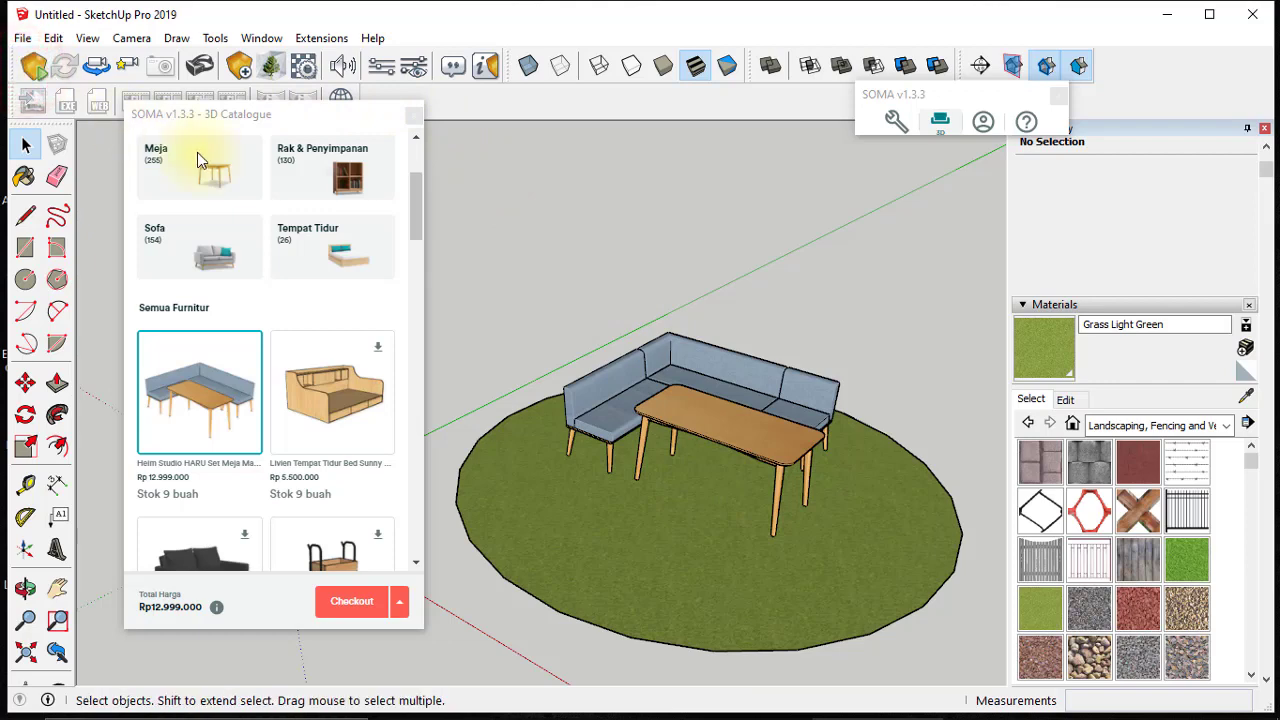
Step: Run Enscape's live render full-screen, orbit to the sofa corner, then minimise back to SketchUp
click(32, 68)
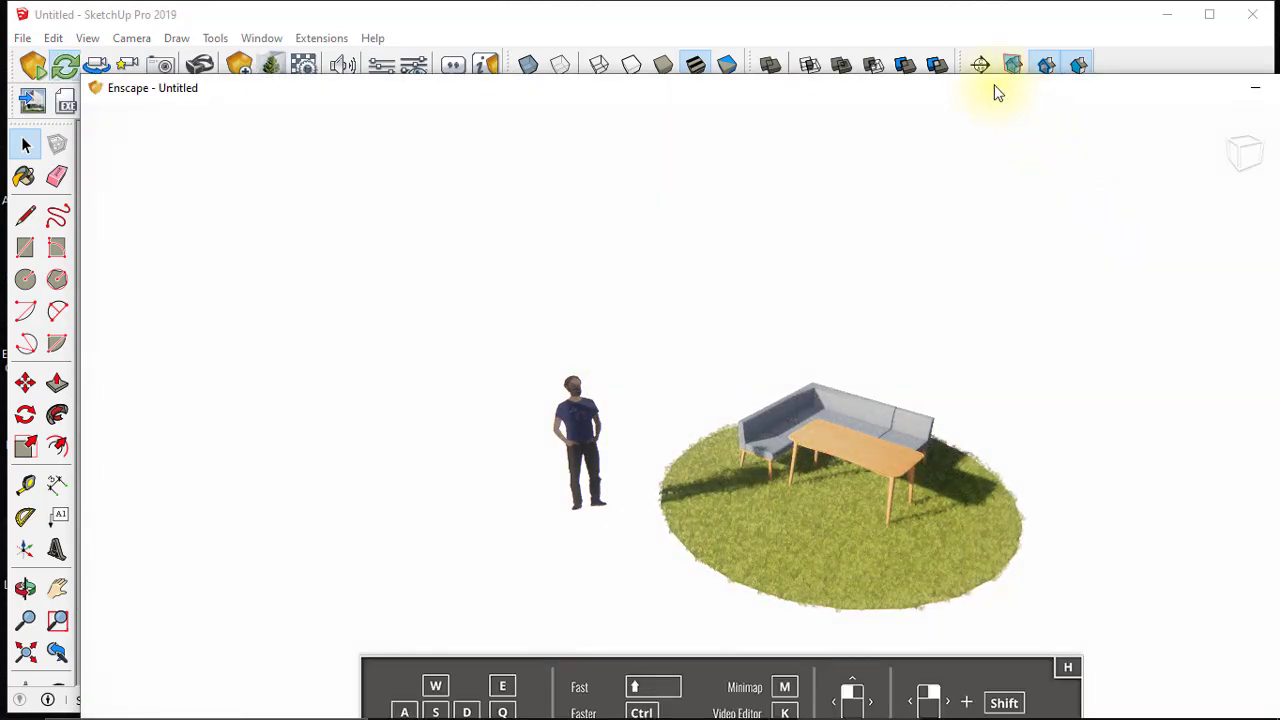
drag(995, 88, 928, 6)
click(785, 440)
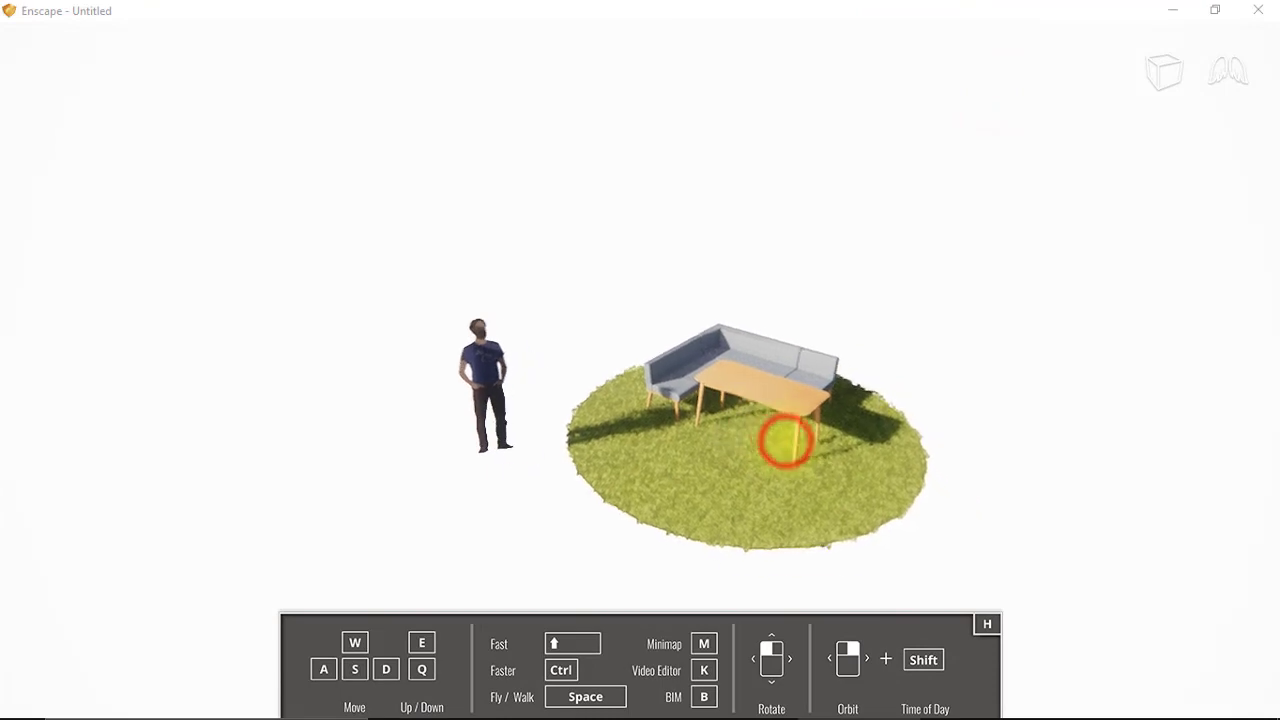
scroll(785, 440, up, 5)
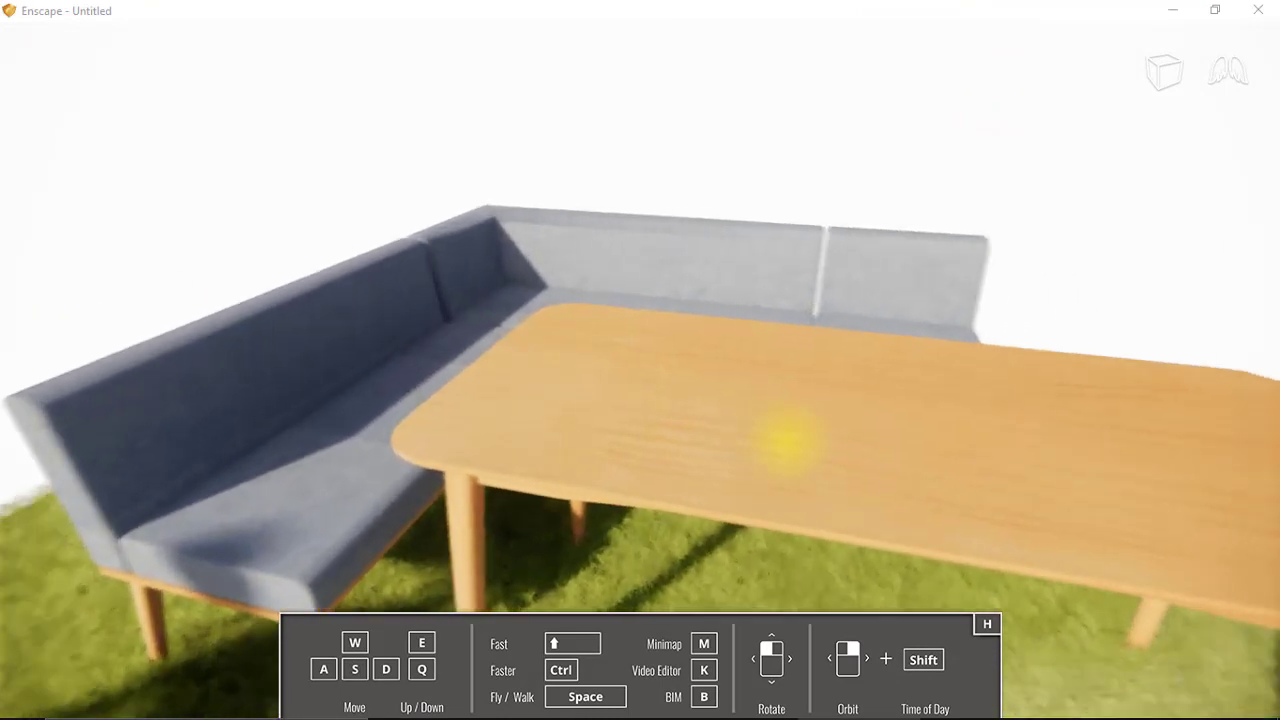
mouse_move(785, 440)
right_down()
mouse_move(760, 430)
mouse_move(787, 438)
mouse_move(771, 434)
mouse_move(777, 443)
mouse_move(775, 276)
right_up()
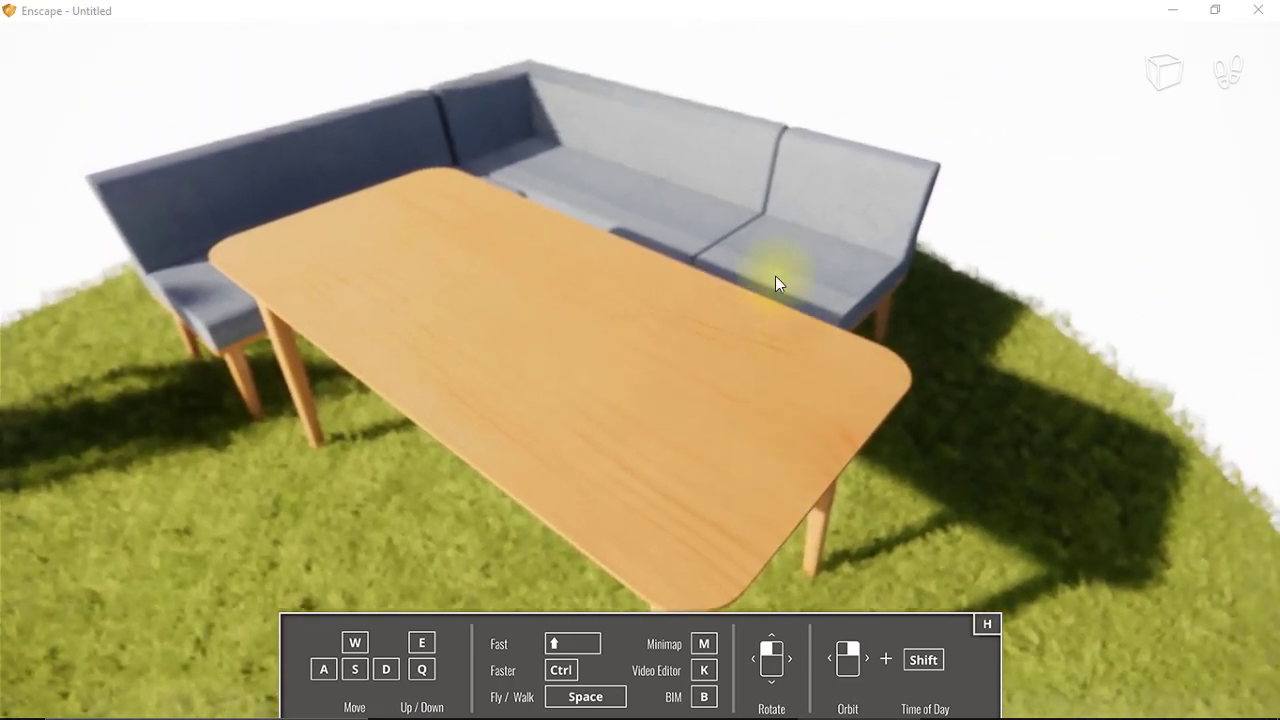
click(1168, 14)
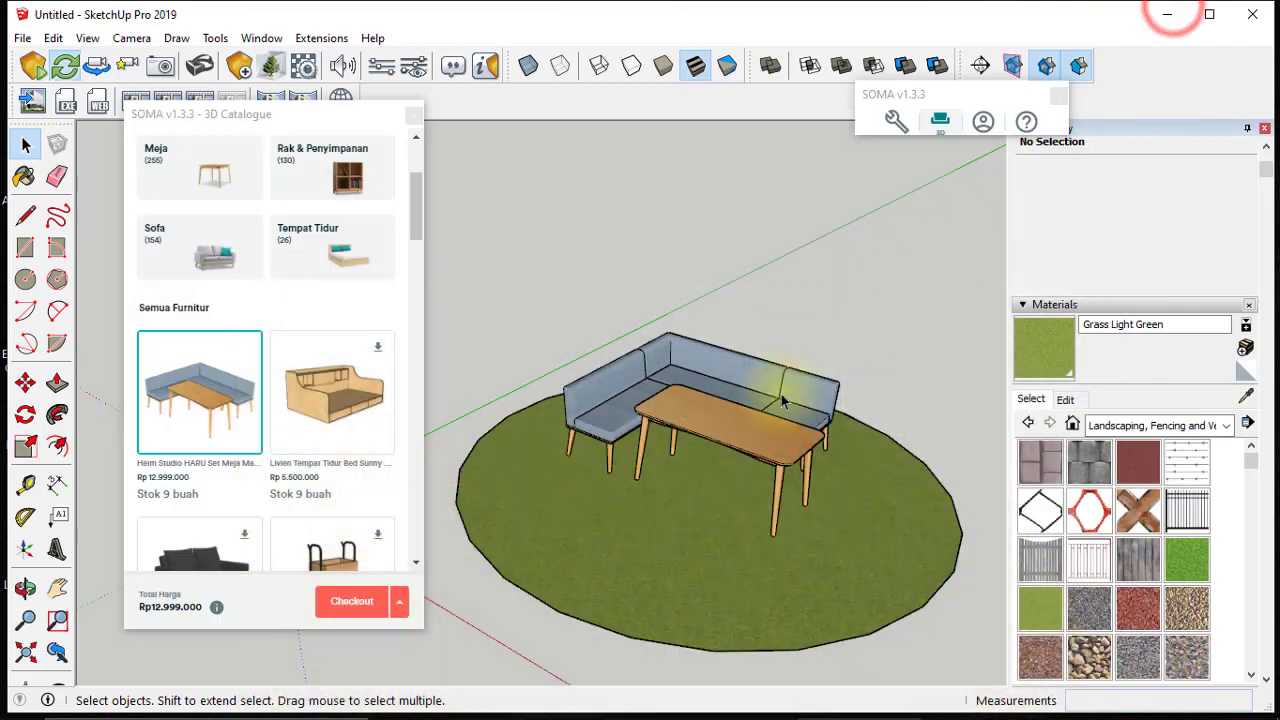
Step: Sample the tabletop's wood material and rename it NRA-394684_23 ceramic
scroll(775, 445, up, 2)
scroll(775, 443, up, 5)
middle_drag(775, 443, 735, 441)
key(b)
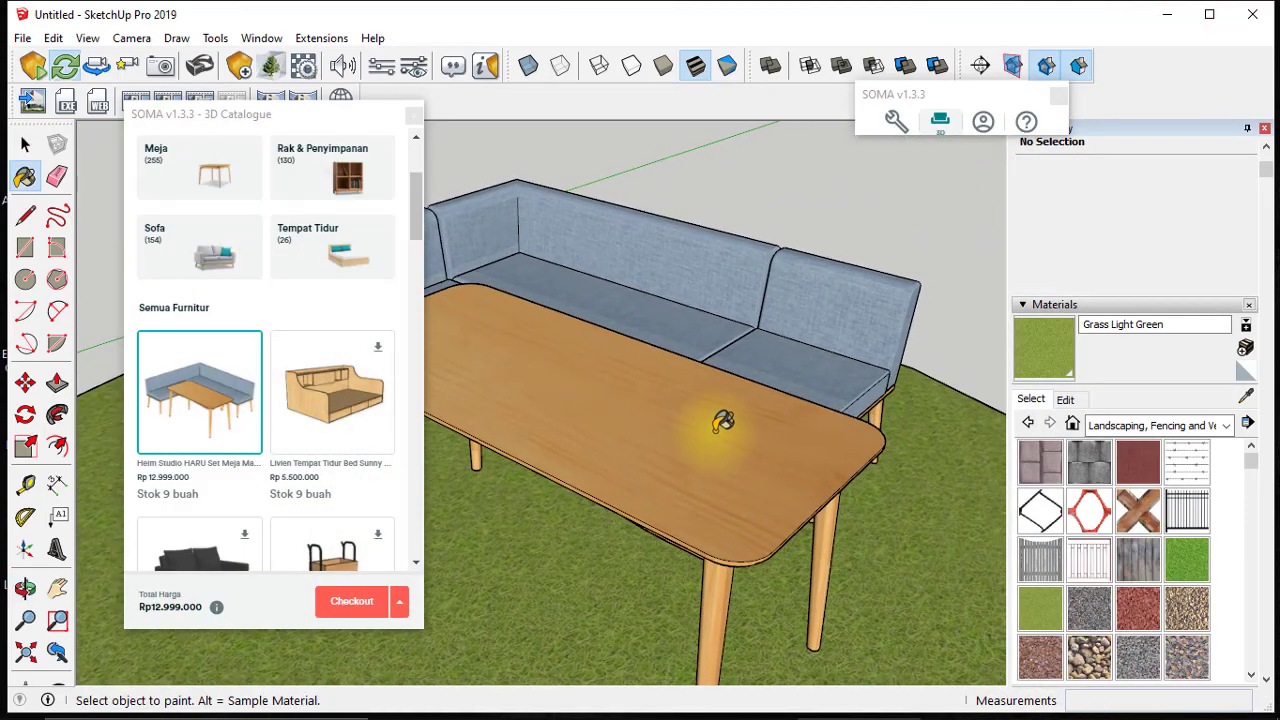
alt+click(686, 420)
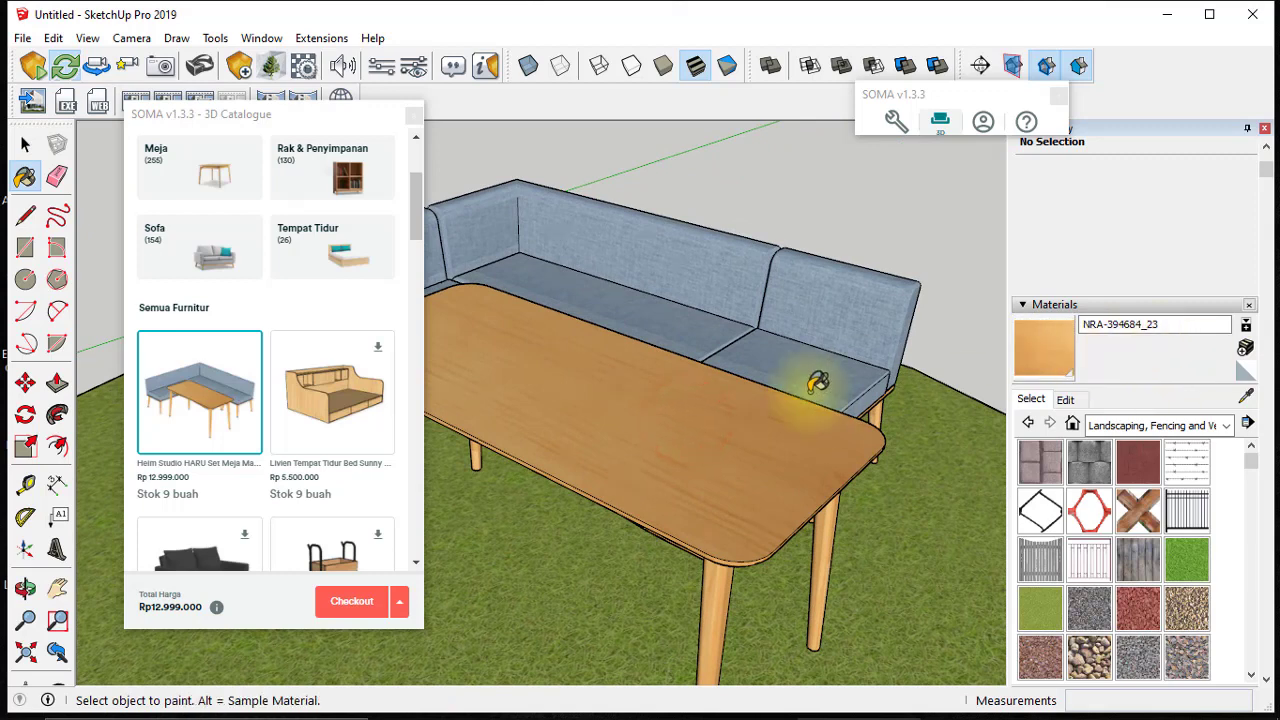
click(1180, 329)
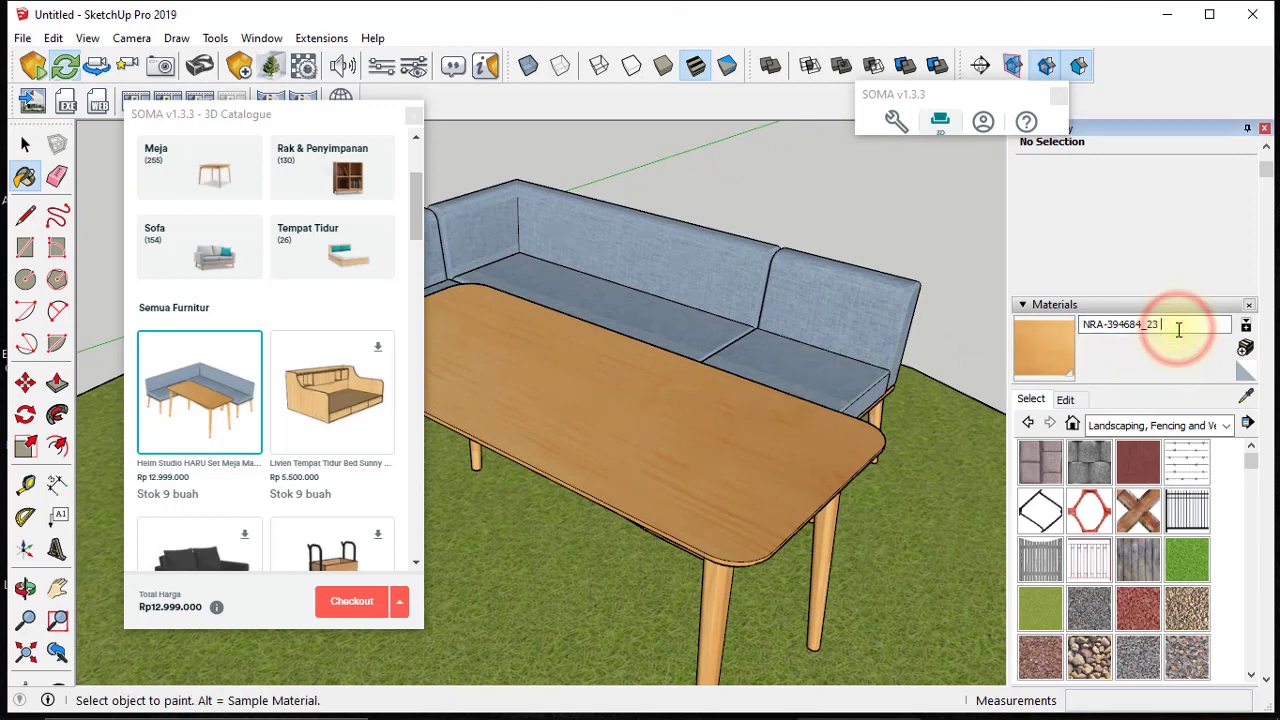
text(ce)
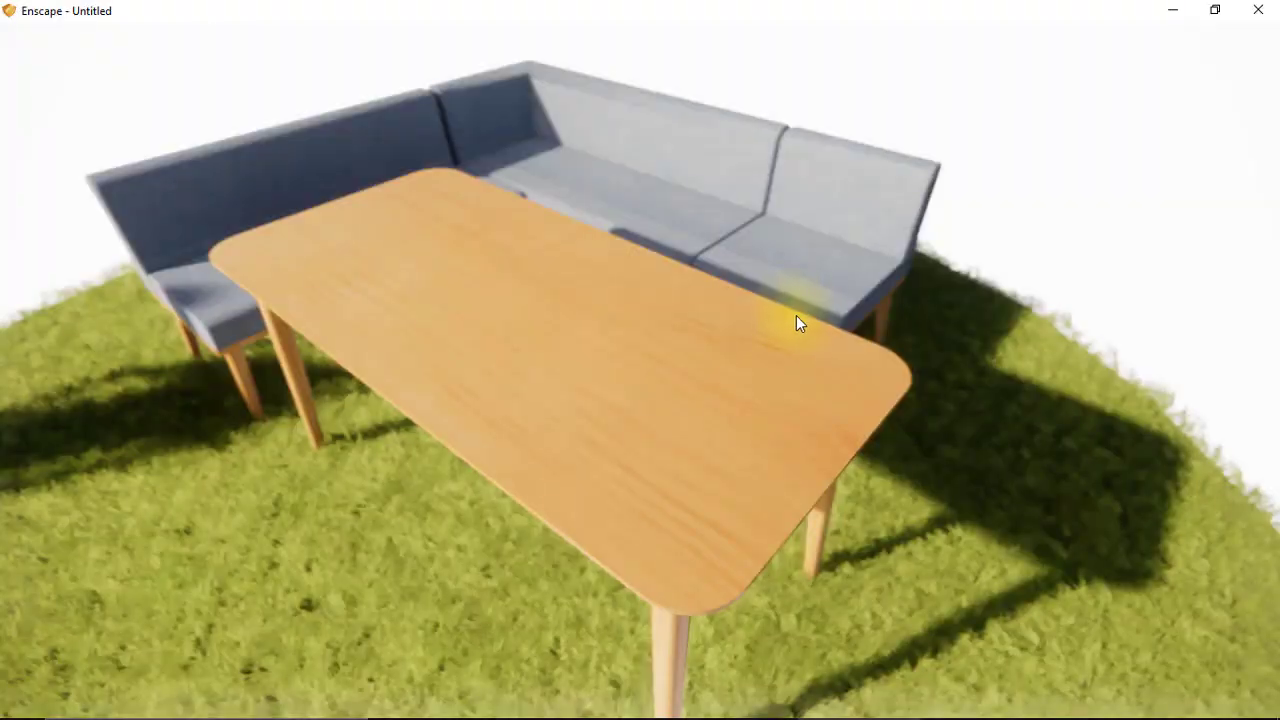
Step: Orbit the Enscape render toward the table, then close the Enscape window
mouse_move(797, 323)
mouse_down()
mouse_move(825, 333)
mouse_move(814, 328)
mouse_move(828, 314)
mouse_up()
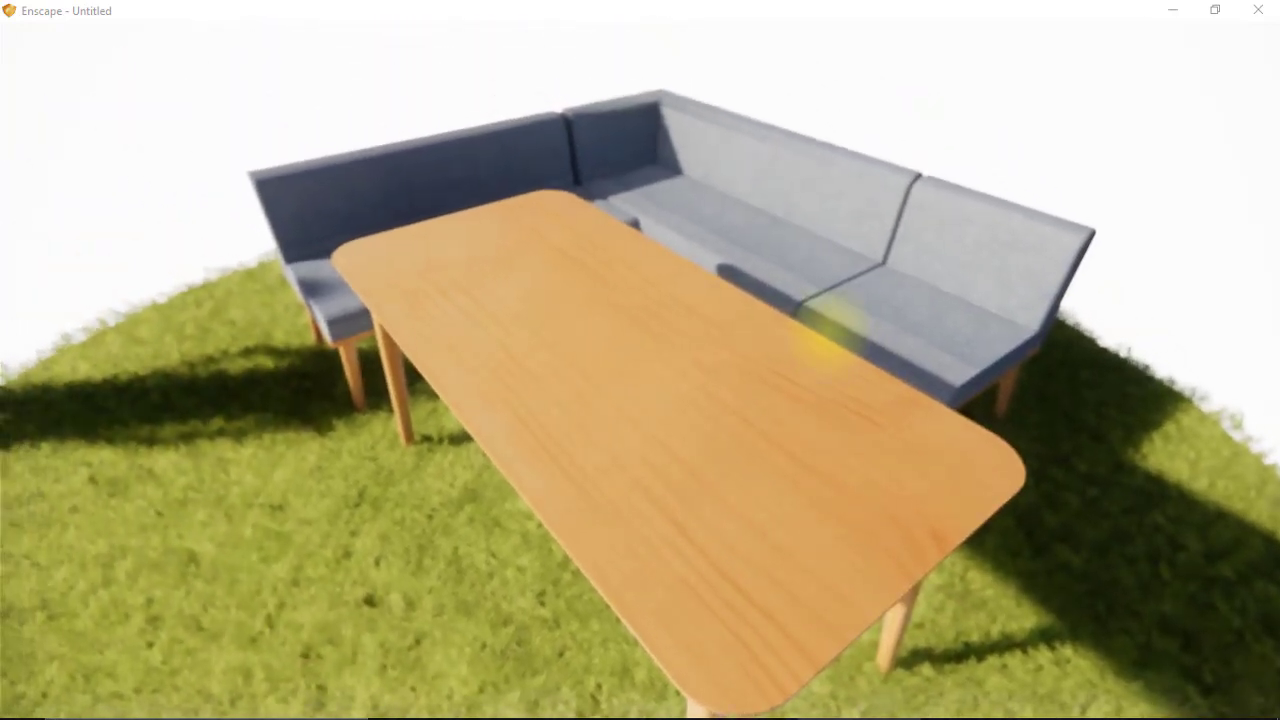
click(1261, 14)
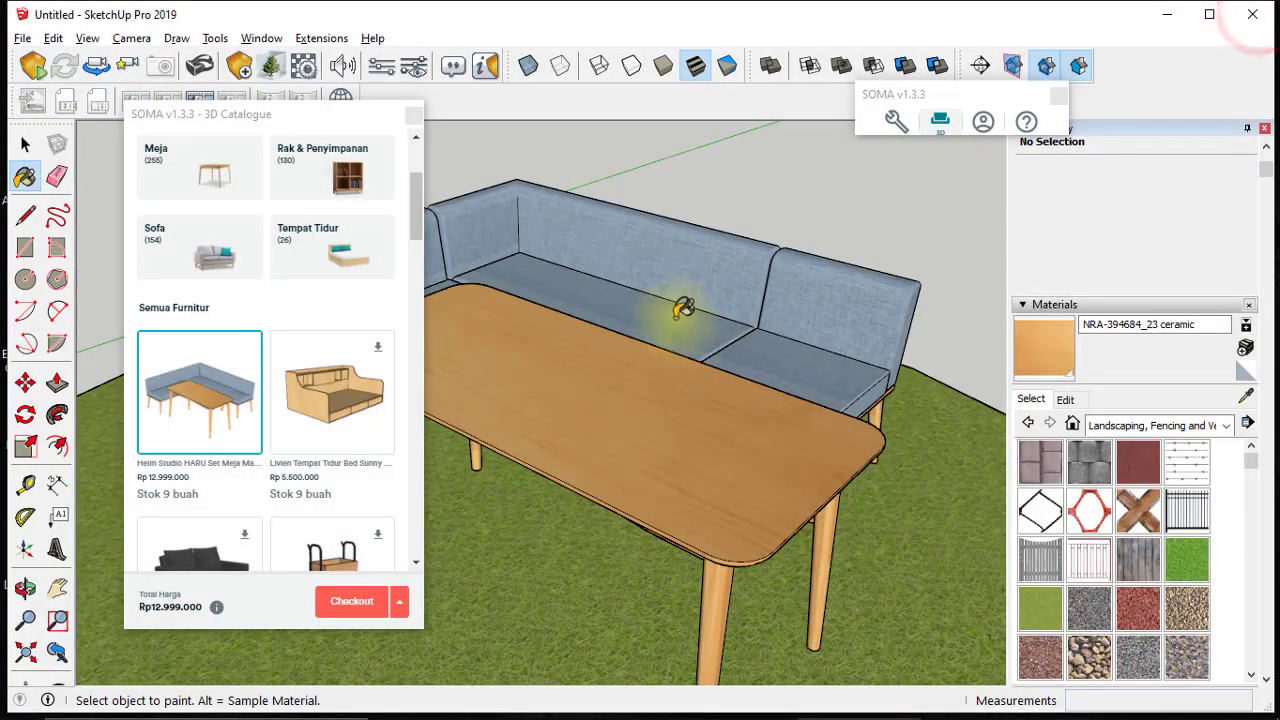
Step: Scroll the SOMA 3D Catalogue panel, then close its furniture listing so the window is blank
middle_drag(686, 297, 667, 332)
key(space)
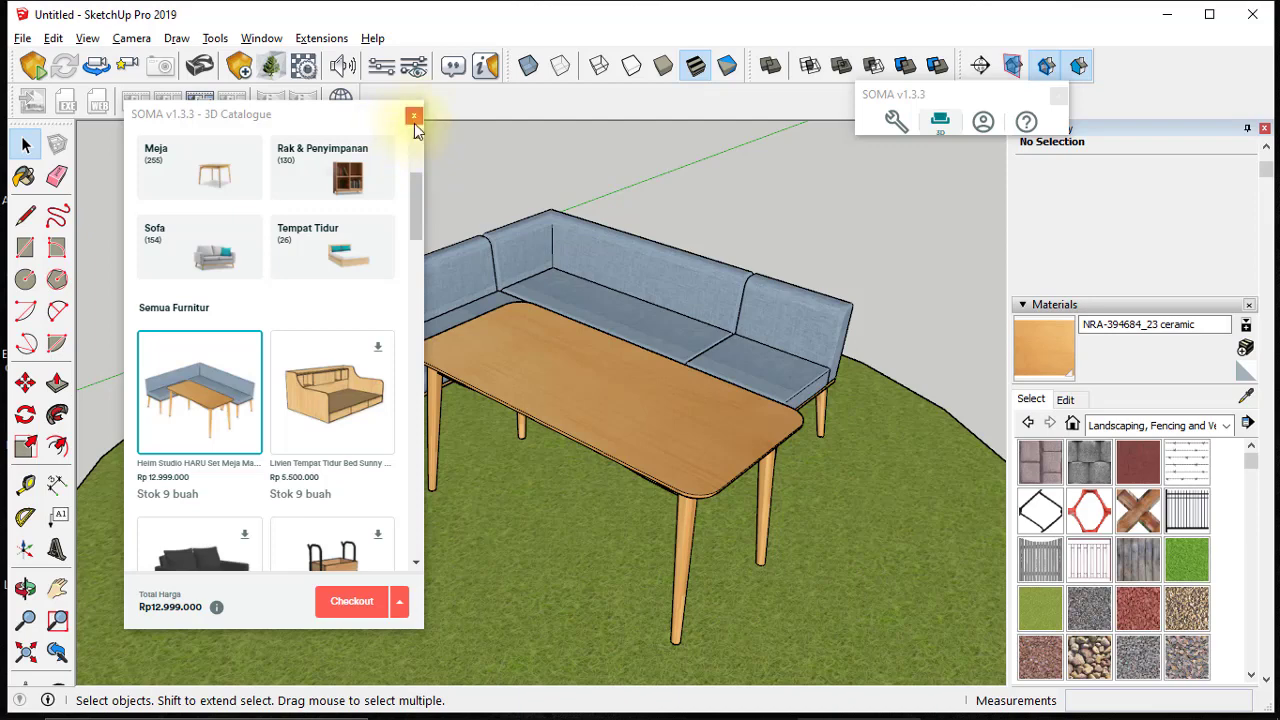
scroll(396, 284, down, 3)
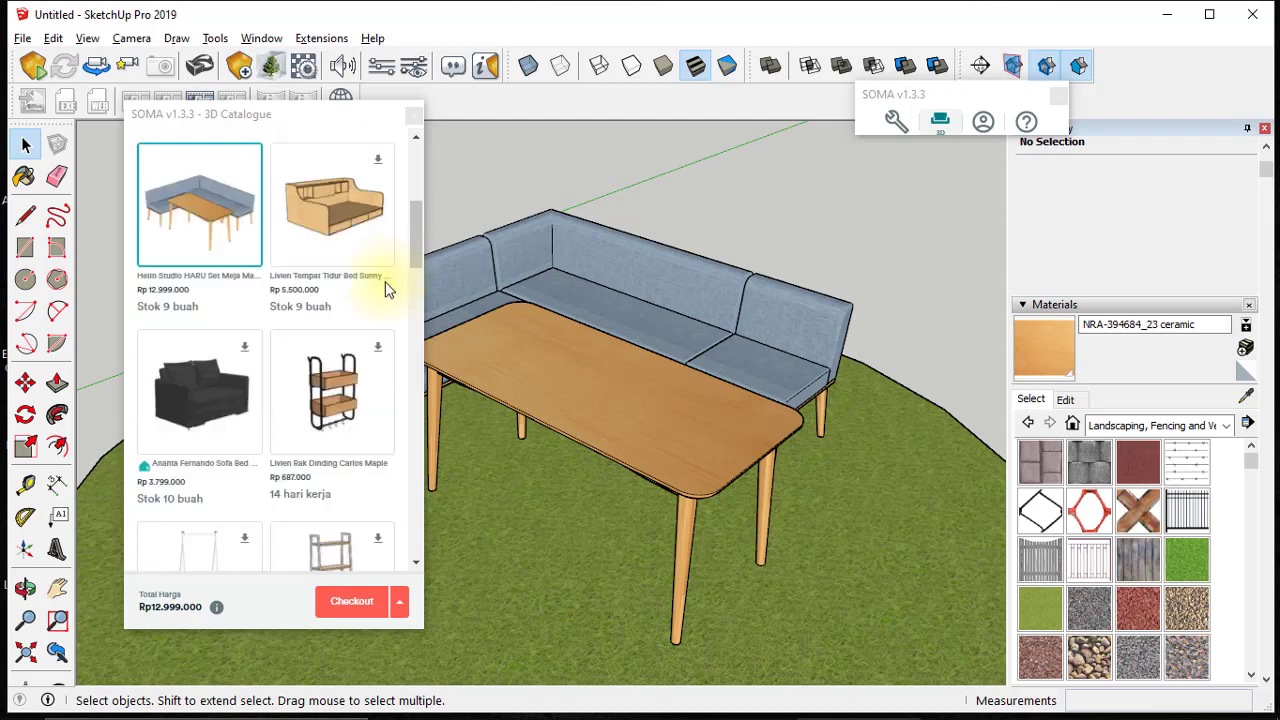
scroll(386, 286, down, 3)
scroll(337, 400, up, 8)
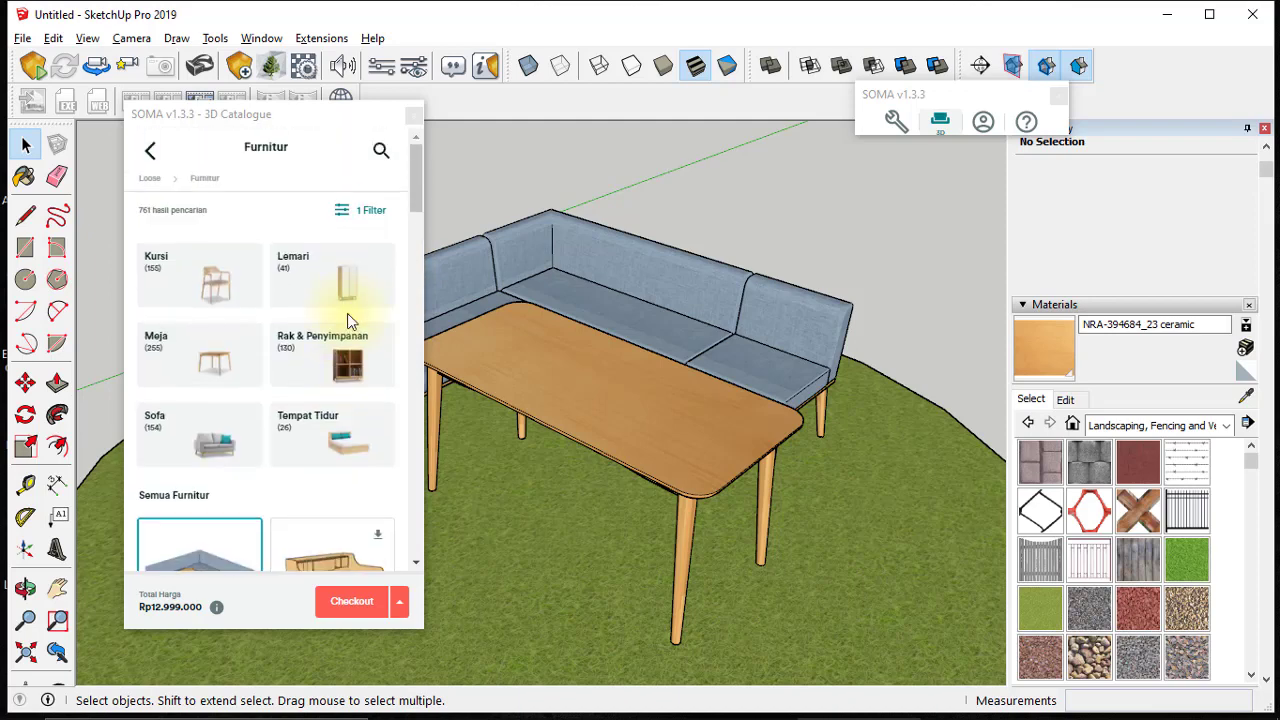
click(413, 119)
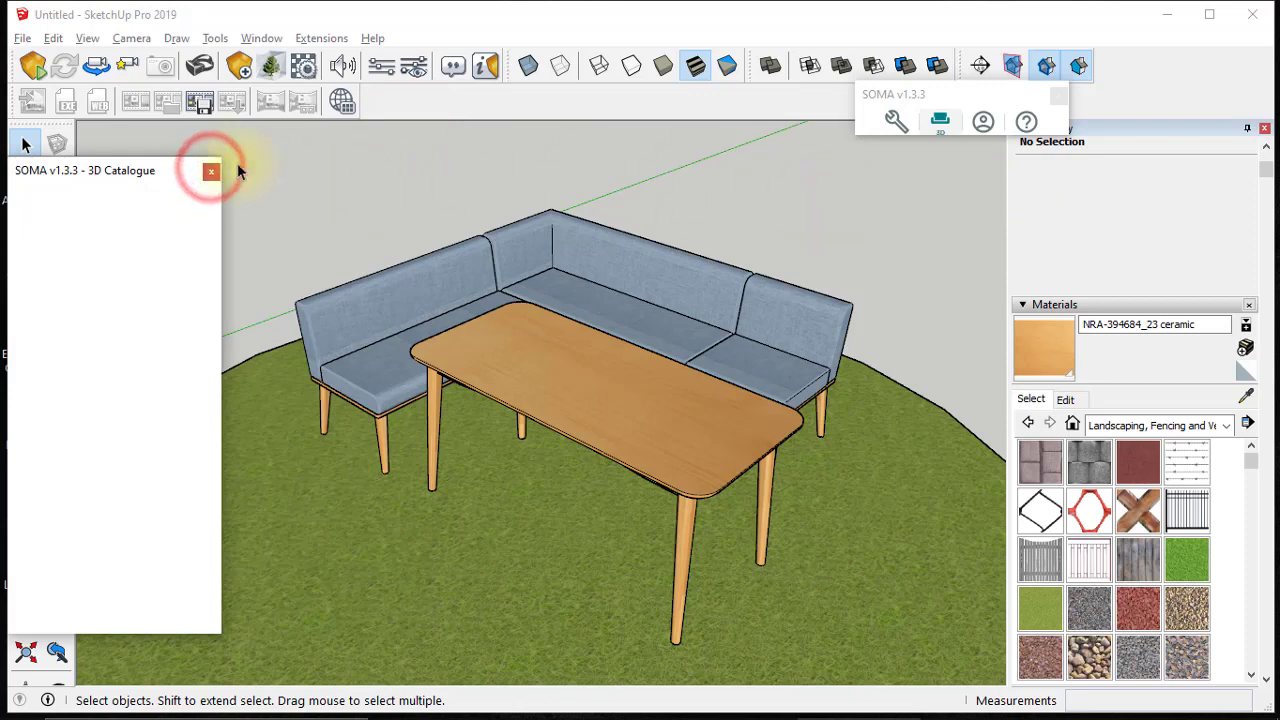
click(211, 171)
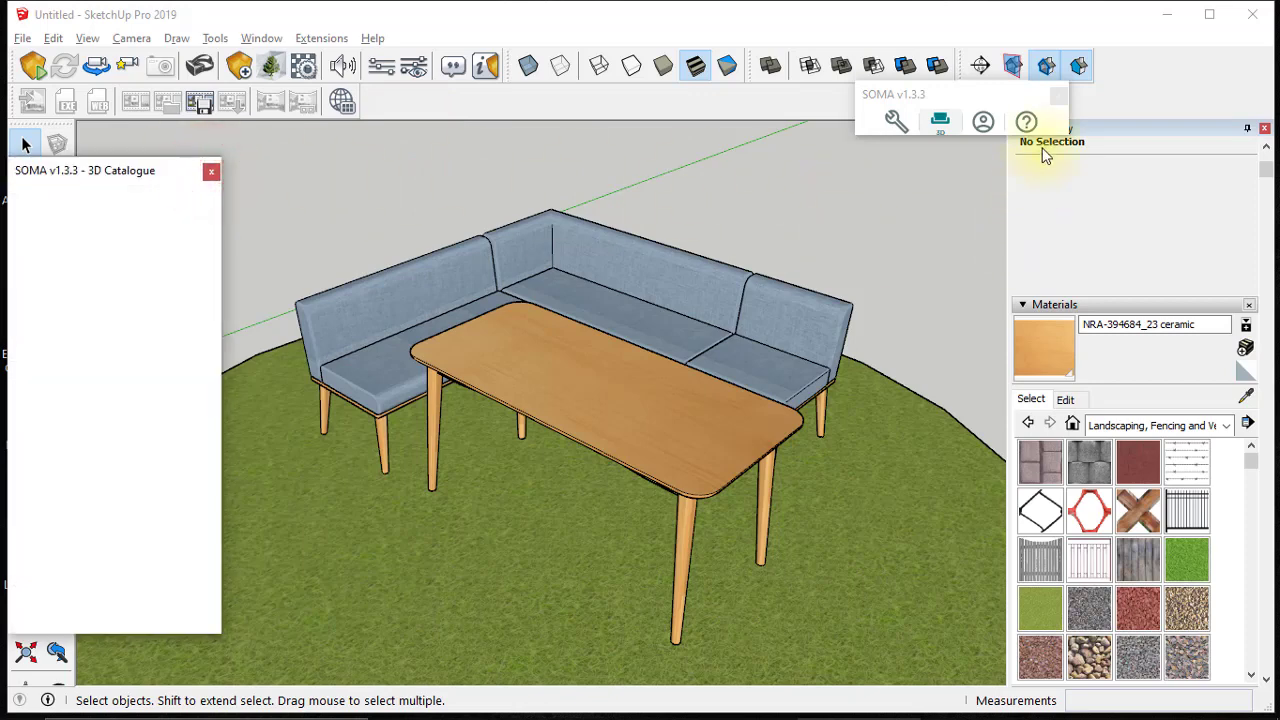